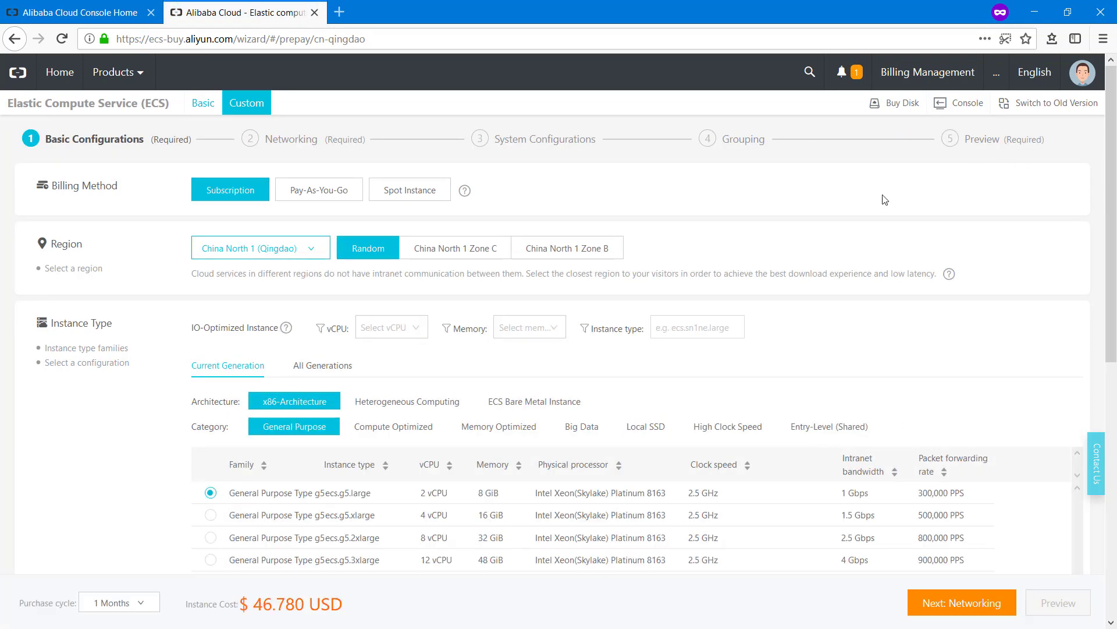
Switch billing to Pay-As-You-Go and place the instance in the Hong Kong region
left_click(325, 196)
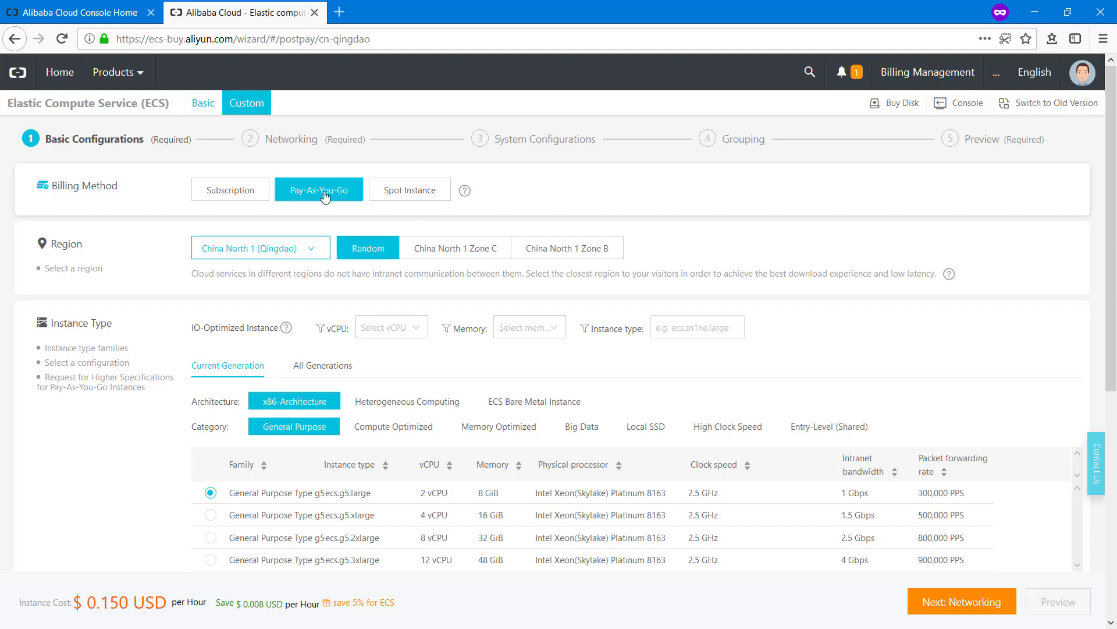
left_click(297, 248)
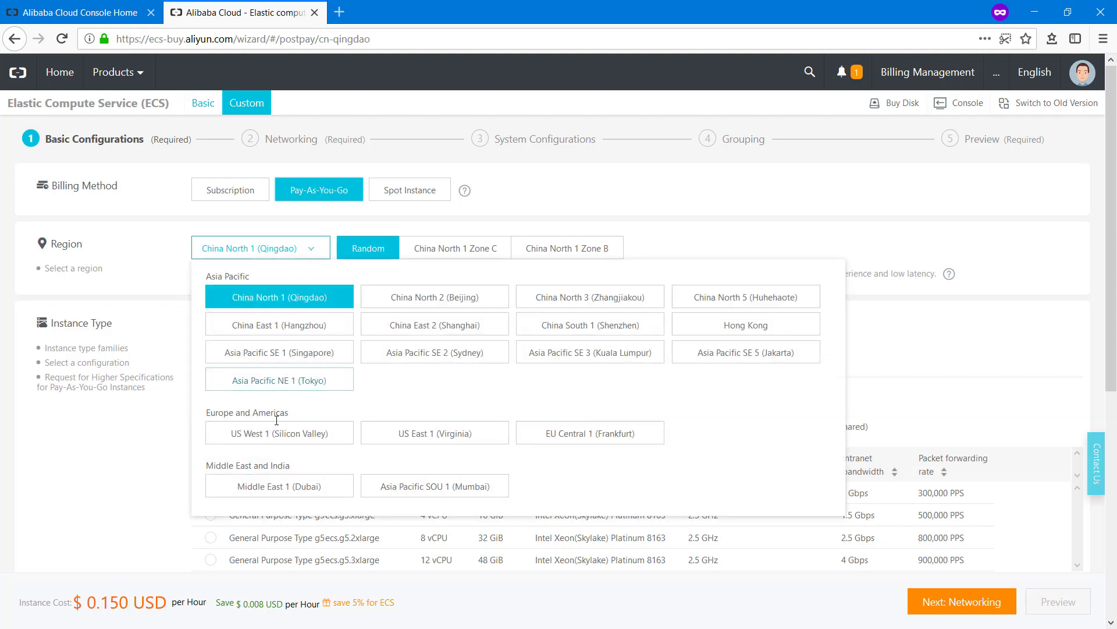
left_click(713, 325)
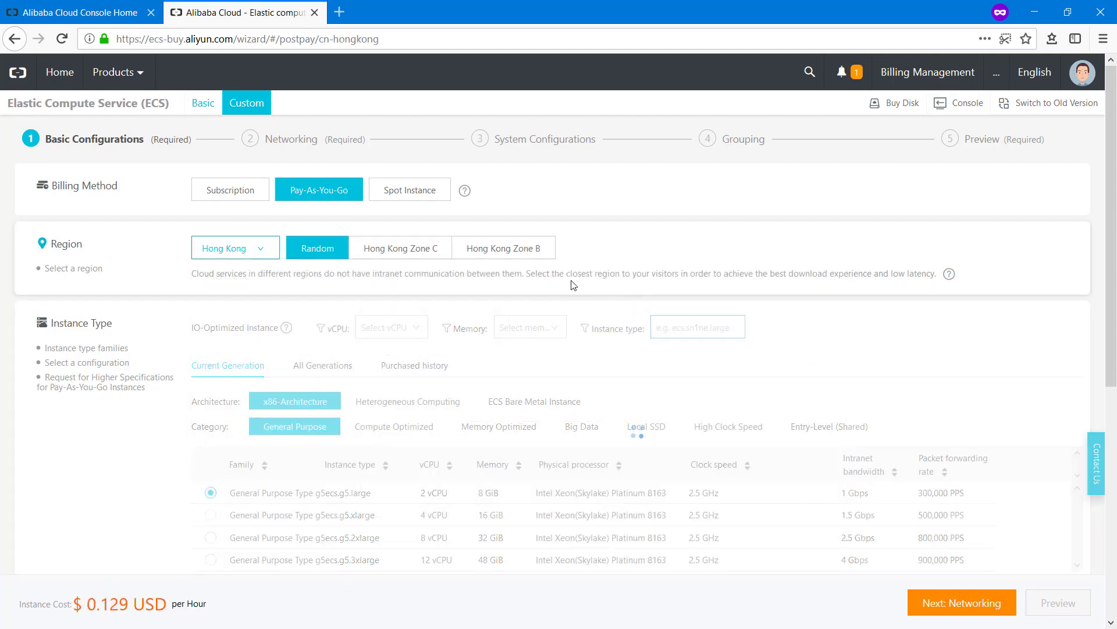
Choose the Entry-Level (Shared) type ecs.t5-lc1m1.small with 1 vCPU and 1 GiB
scroll(597, 249, "down", 3)
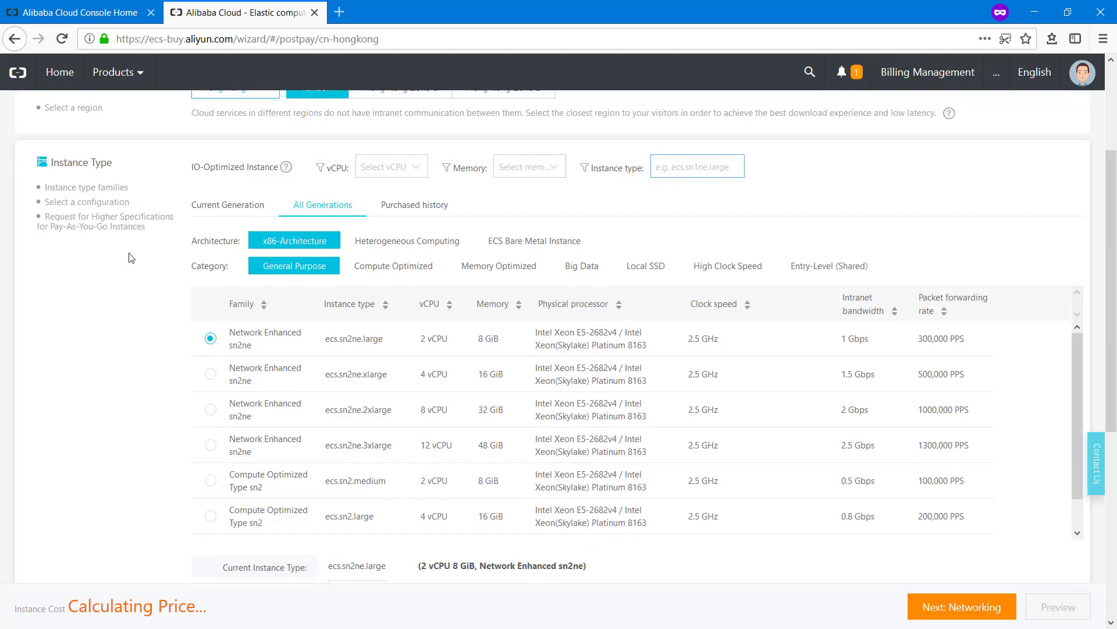
left_click(829, 266)
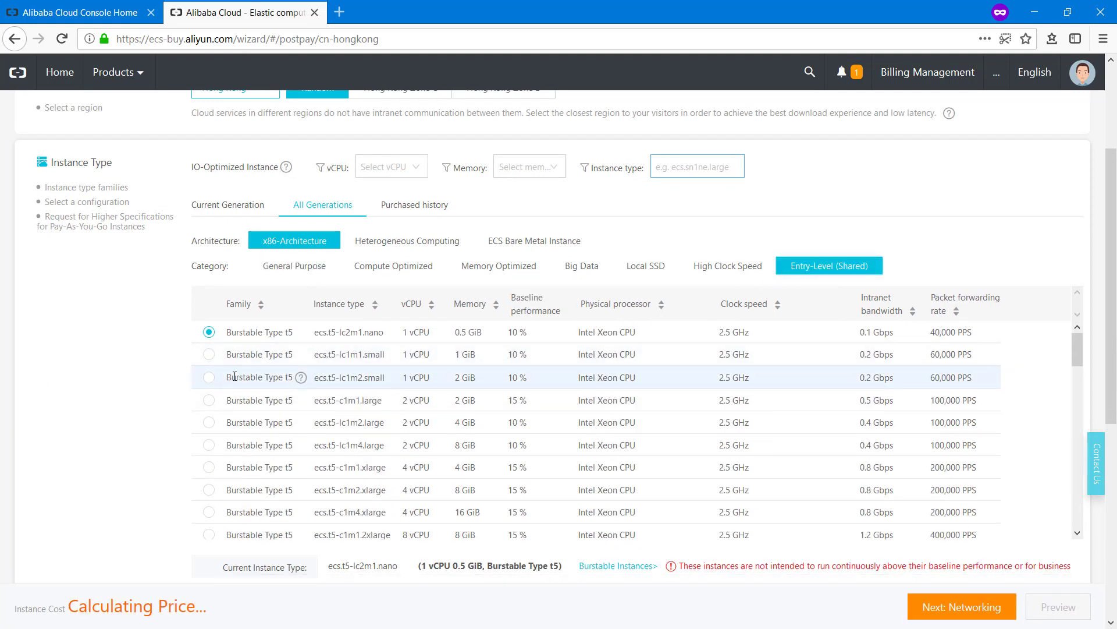
left_click(209, 355)
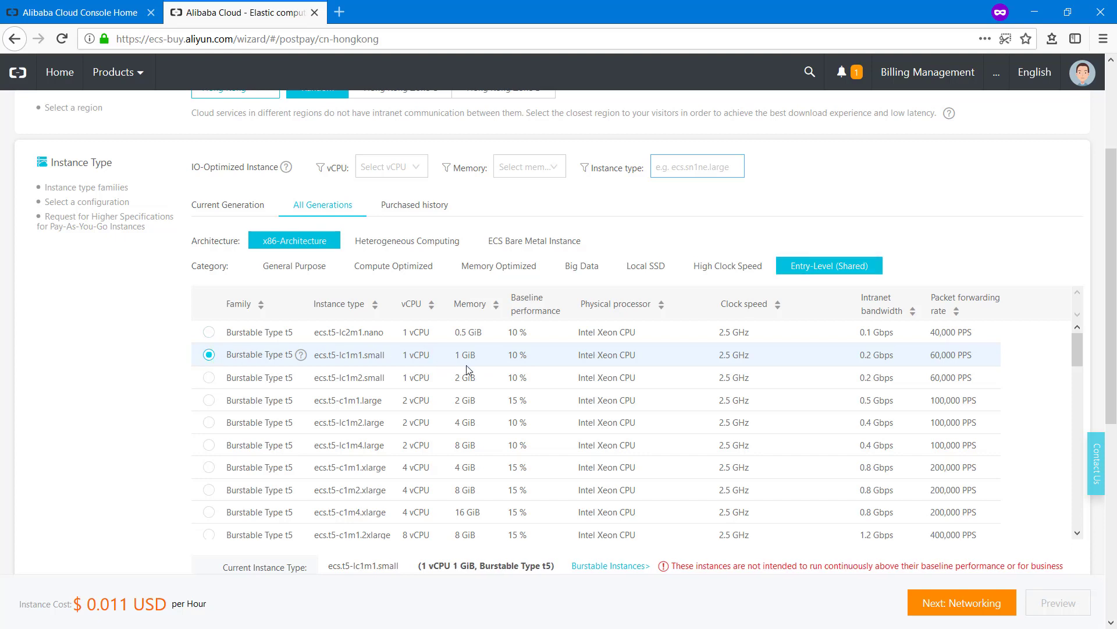
left_click_drag(477, 354, 459, 351)
key("ctrl+plus")
key("ctrl+plus")
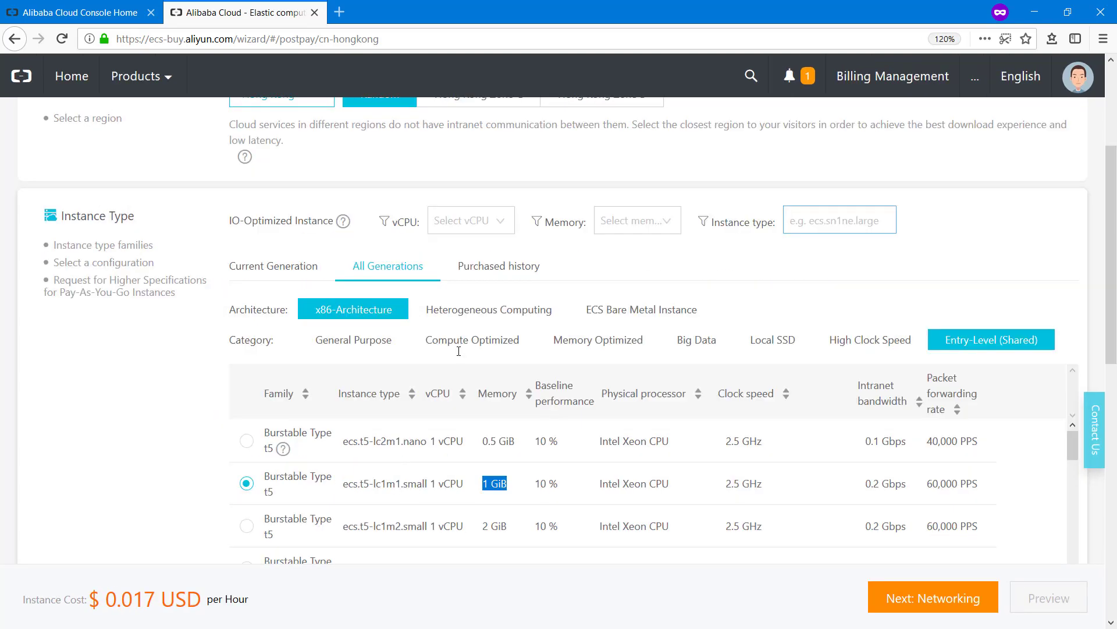
scroll(548, 326, "down", 5)
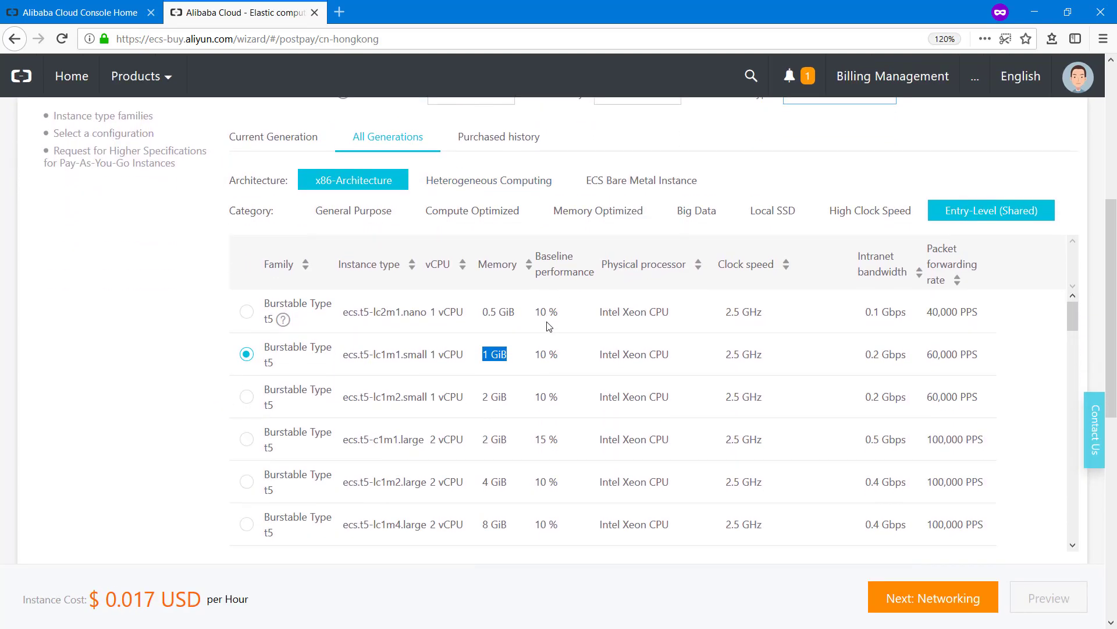
scroll(548, 326, "down", 10)
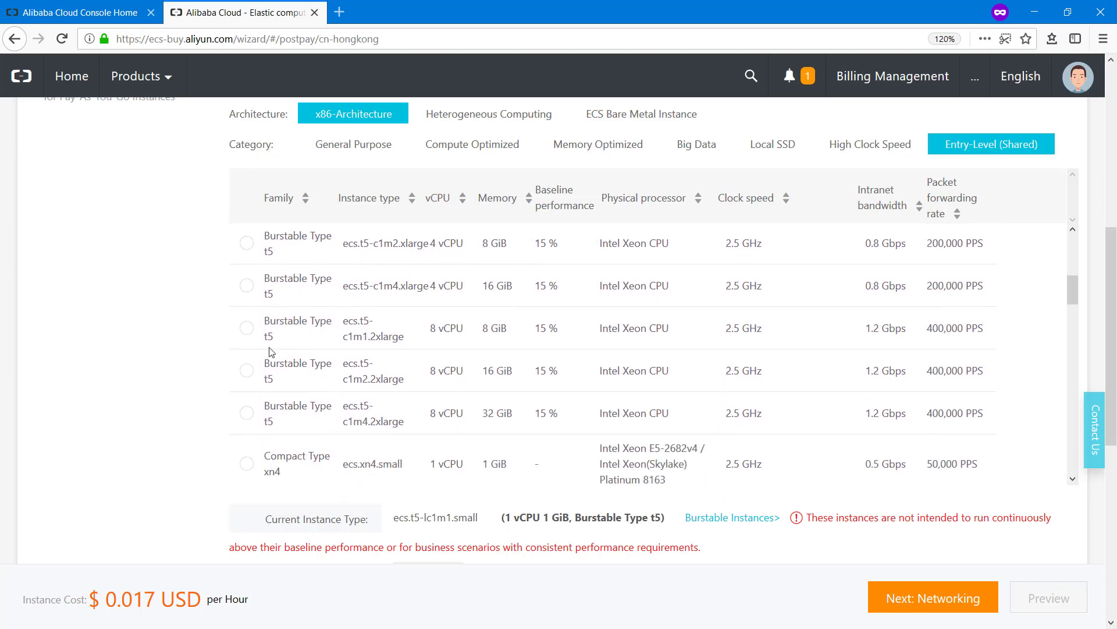
scroll(227, 356, "down", 3)
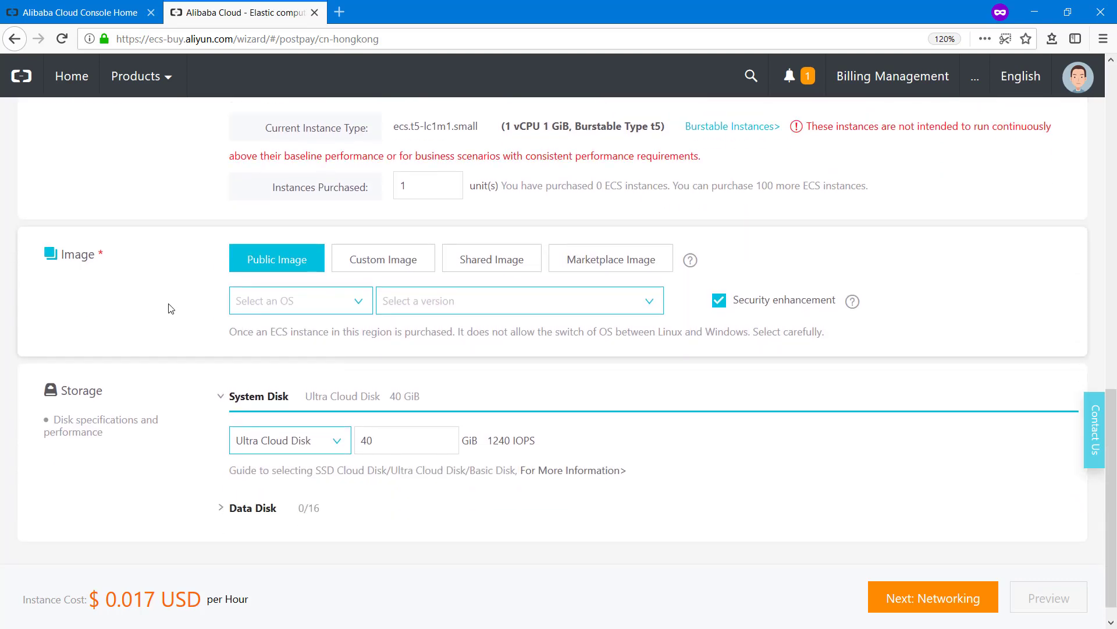
Search the image market for 'plesk' and use Plesk Onyx on Ubuntu 16.04 (Web Admin SE – FREE)
left_click(640, 261)
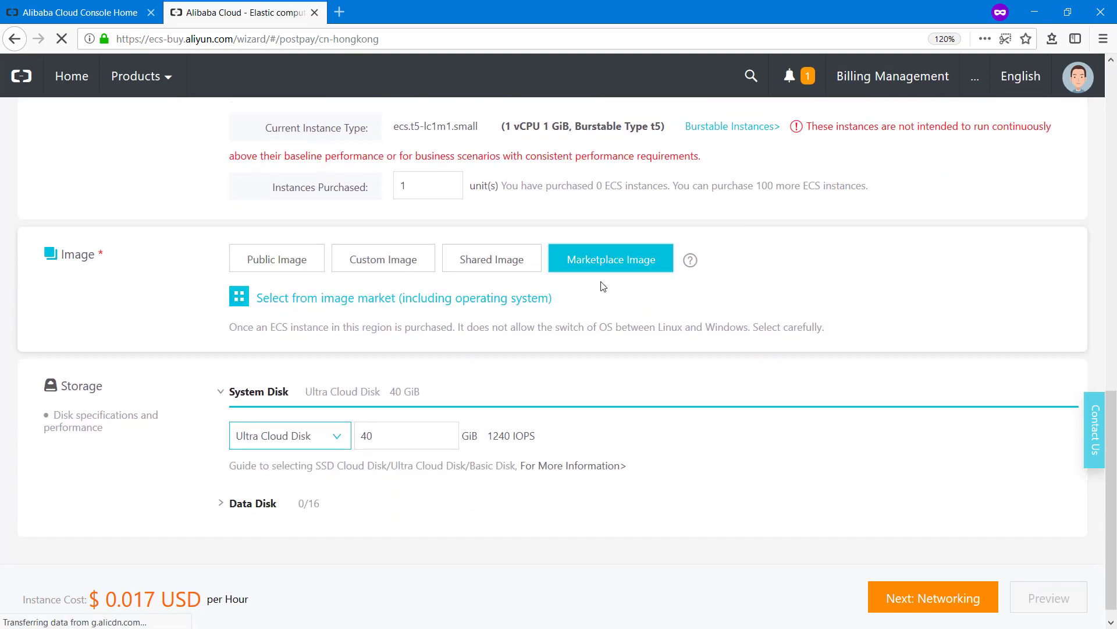
left_click(381, 299)
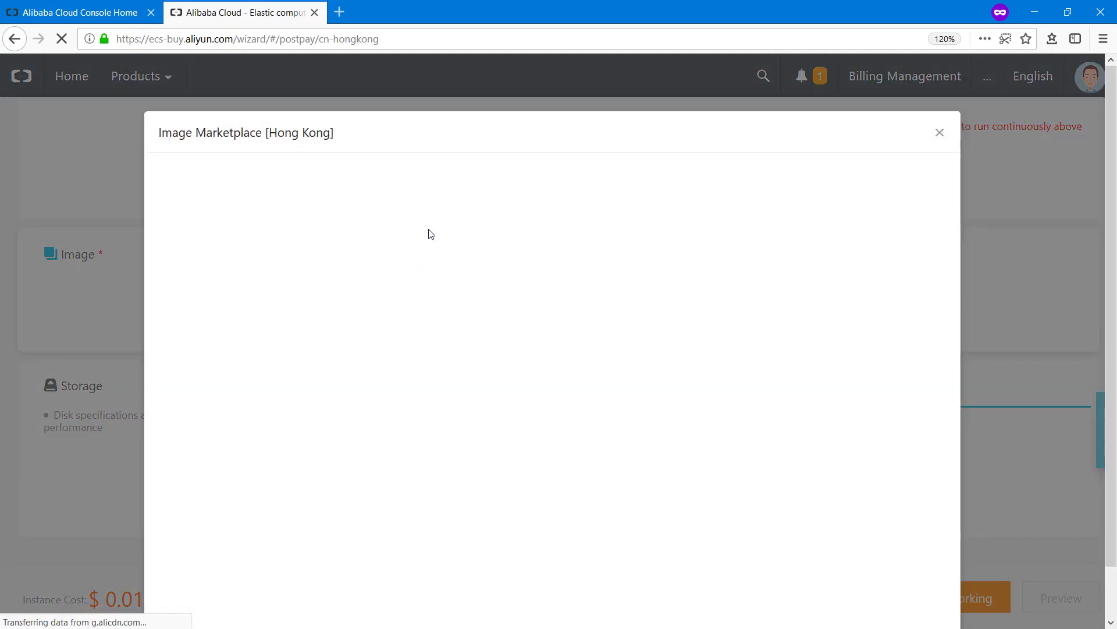
left_click(419, 190)
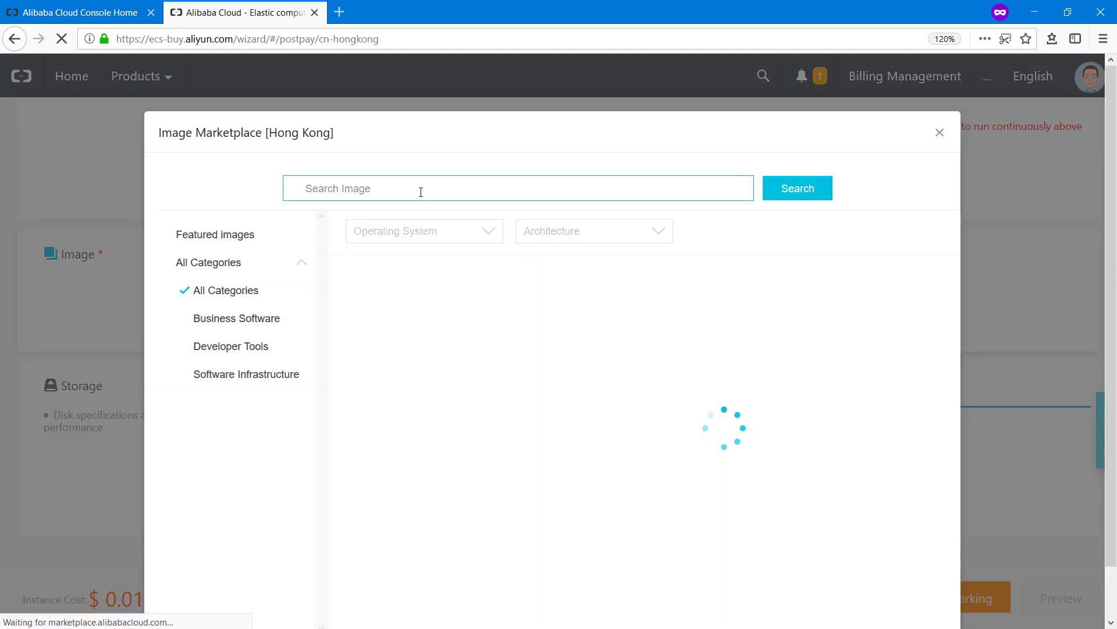
type("plesk")
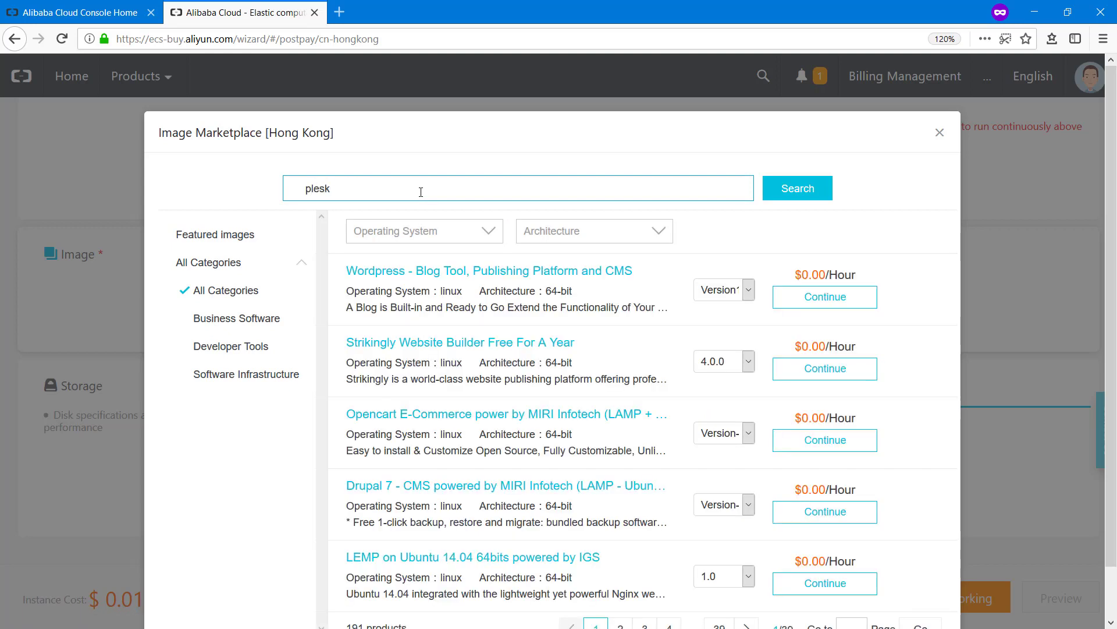
left_click(776, 191)
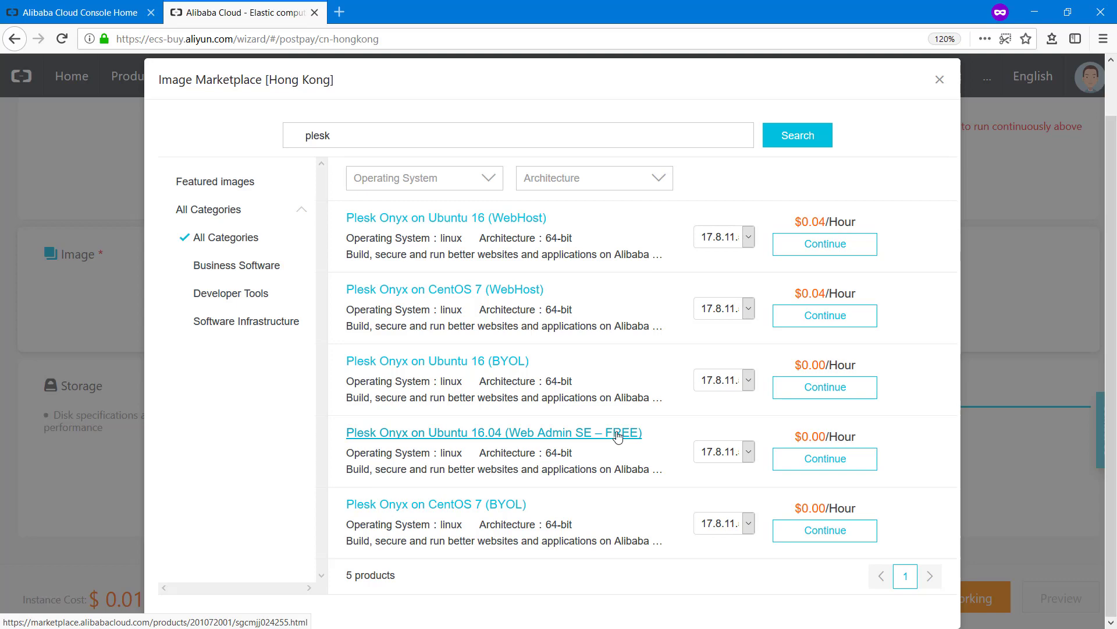
left_click(815, 466)
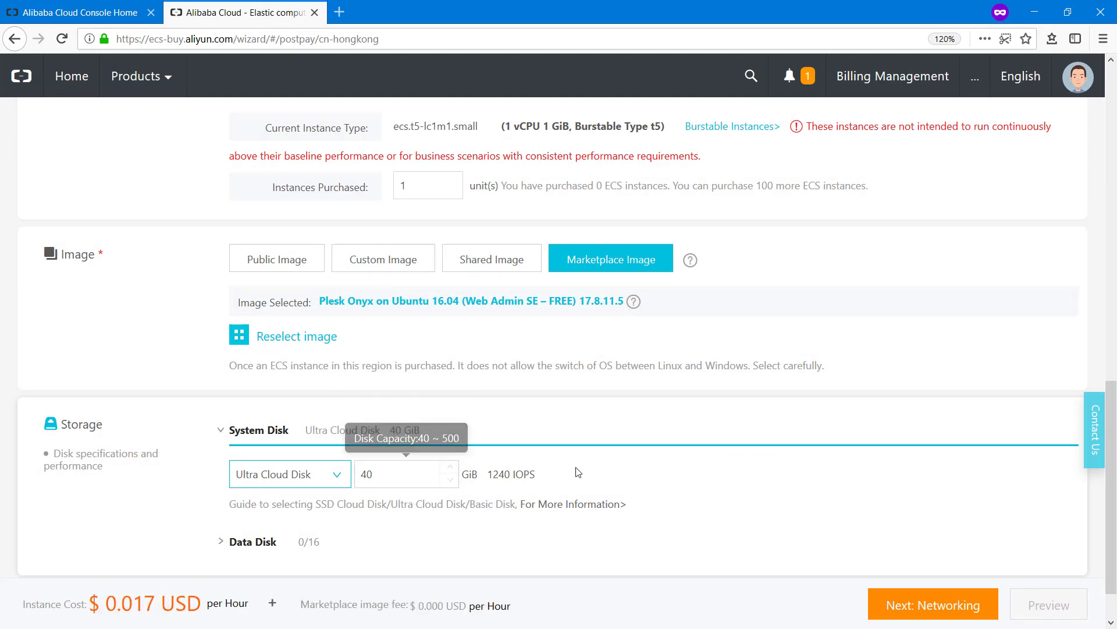
scroll(745, 459, "down", 1)
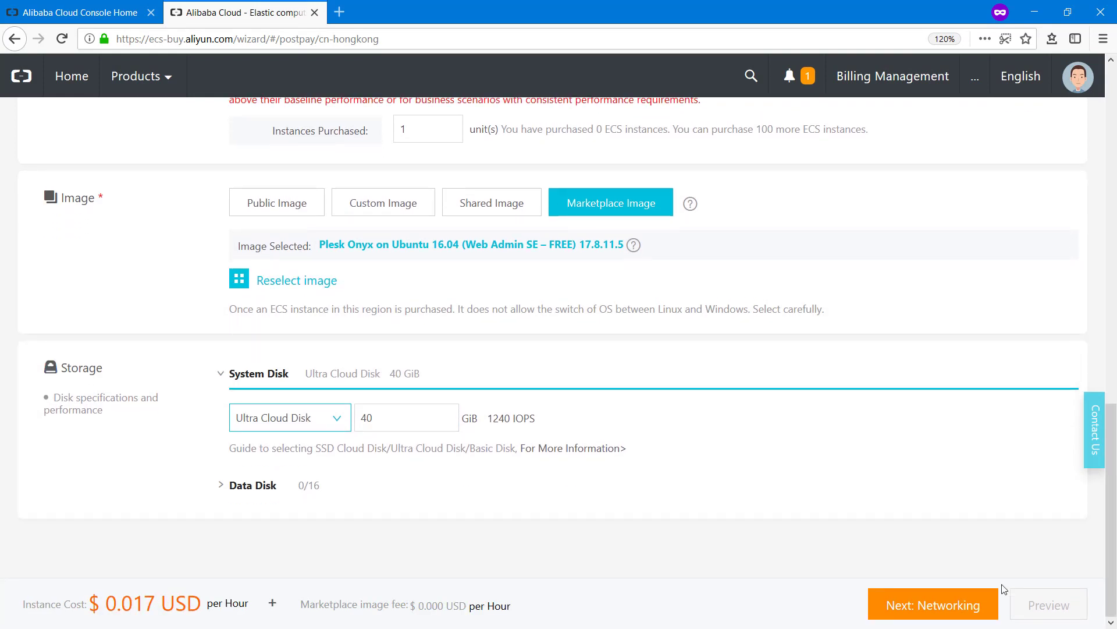
left_click(976, 606)
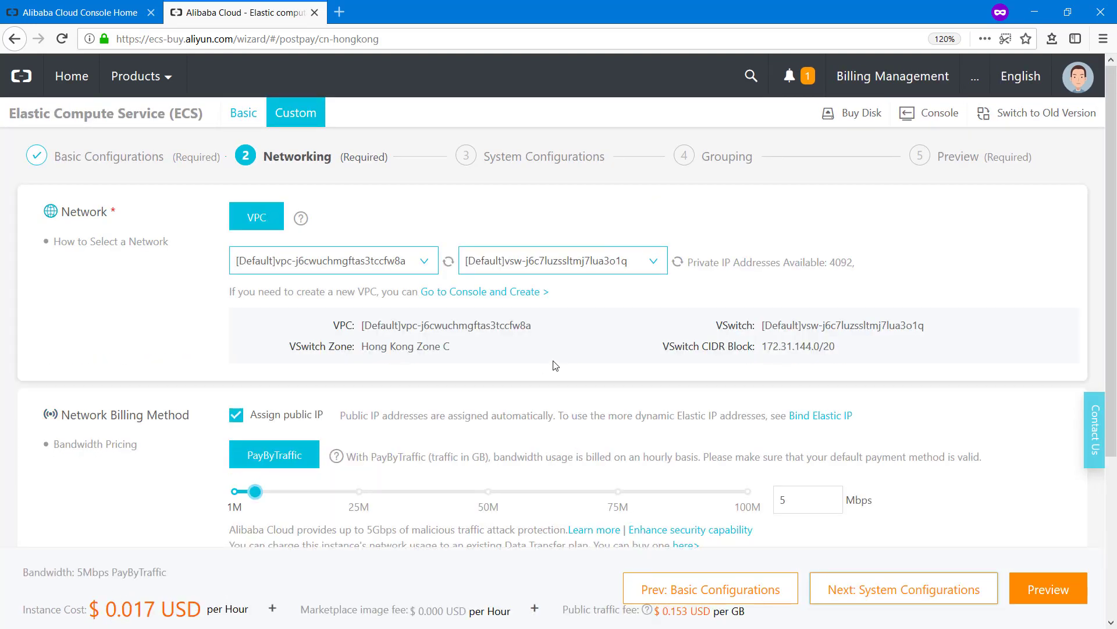
Open the Hong Kong Security Group List in a new tab from the Networking step
scroll(565, 407, "down", 3)
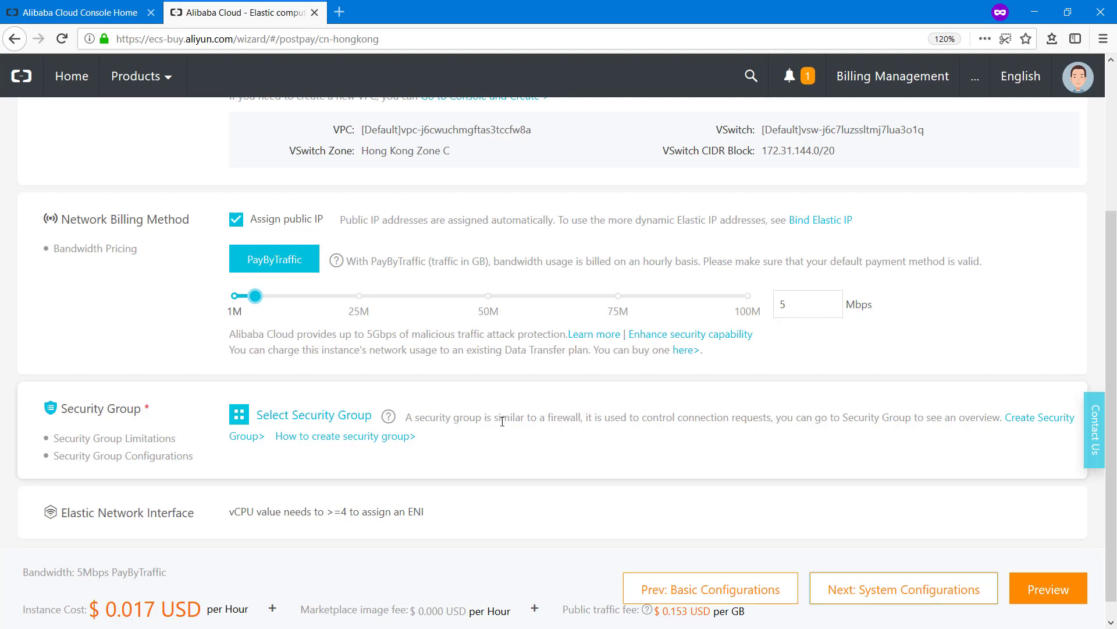
left_click(1041, 429)
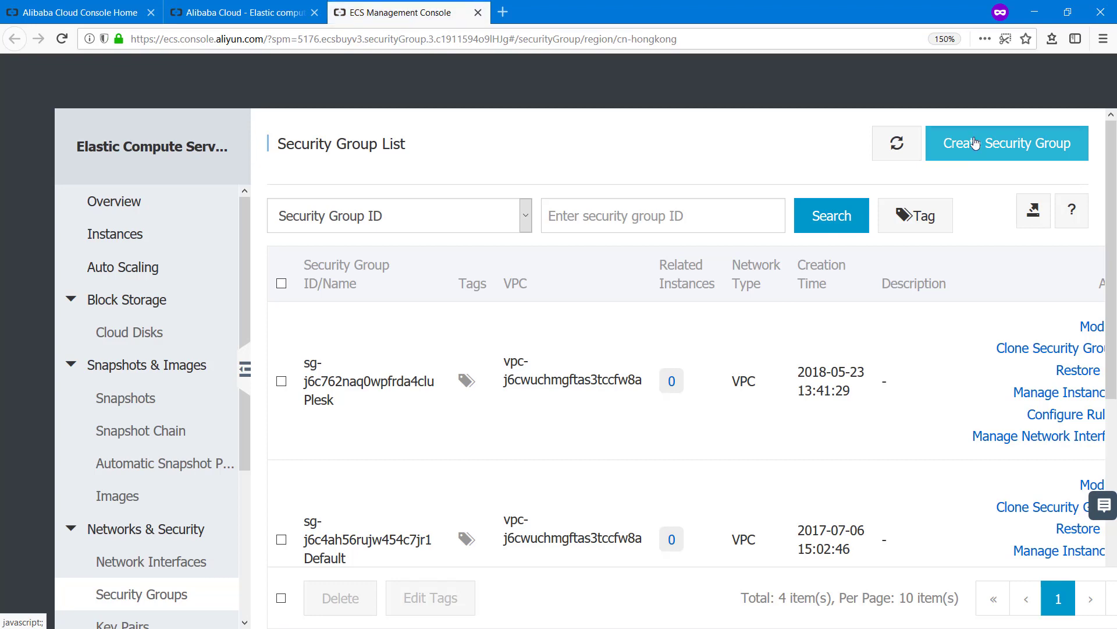
Start a new security group from a blank customised template and name it plesk-demo
left_click(999, 144)
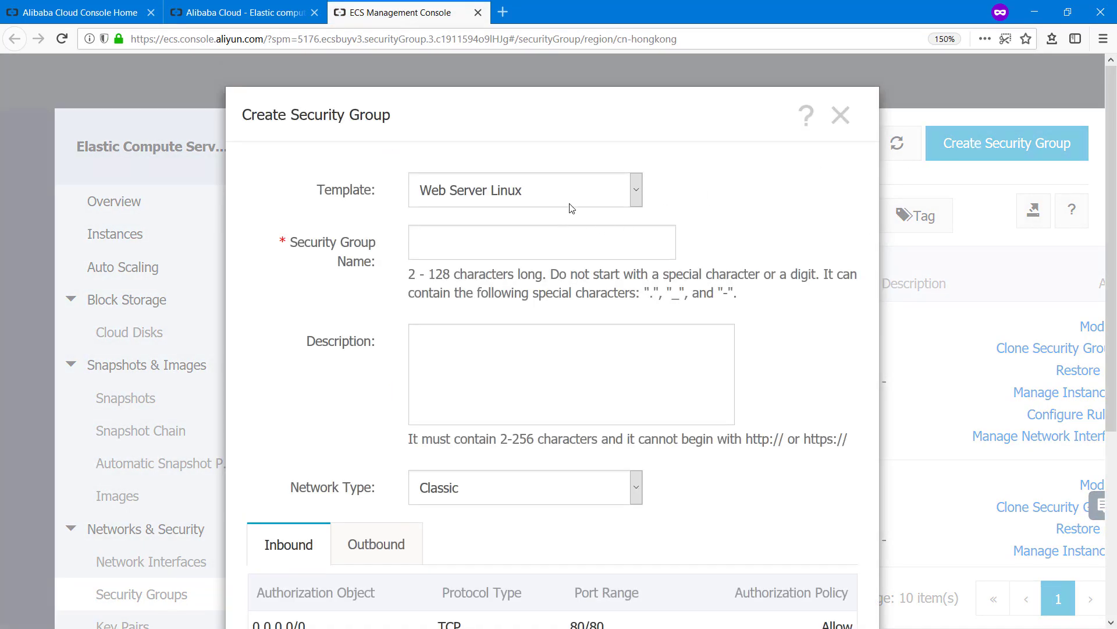
left_click(524, 192)
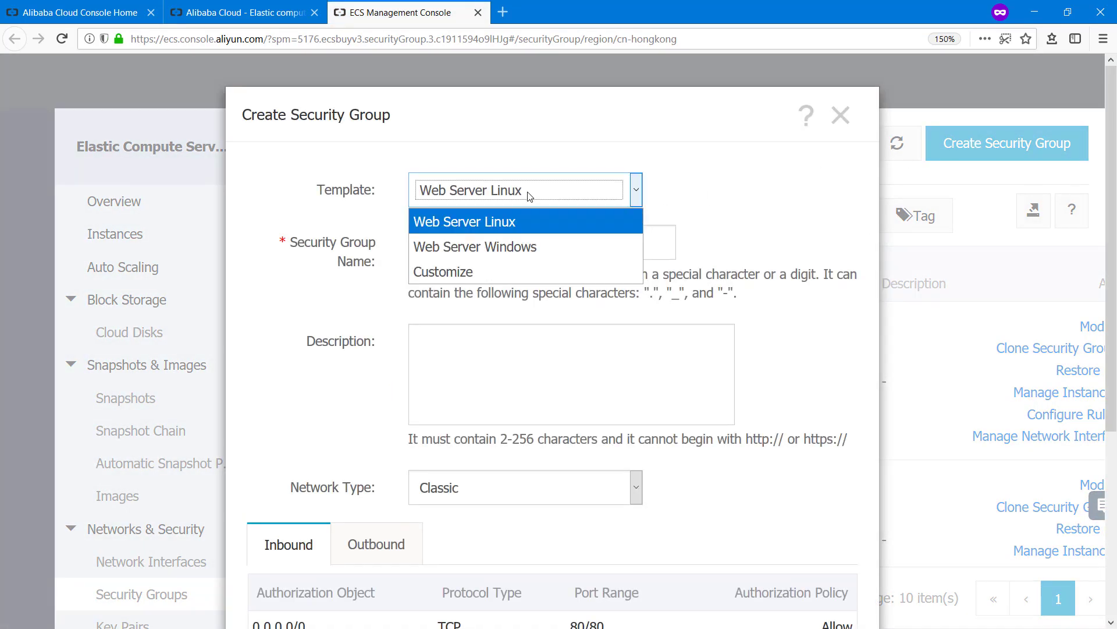
left_click(470, 282)
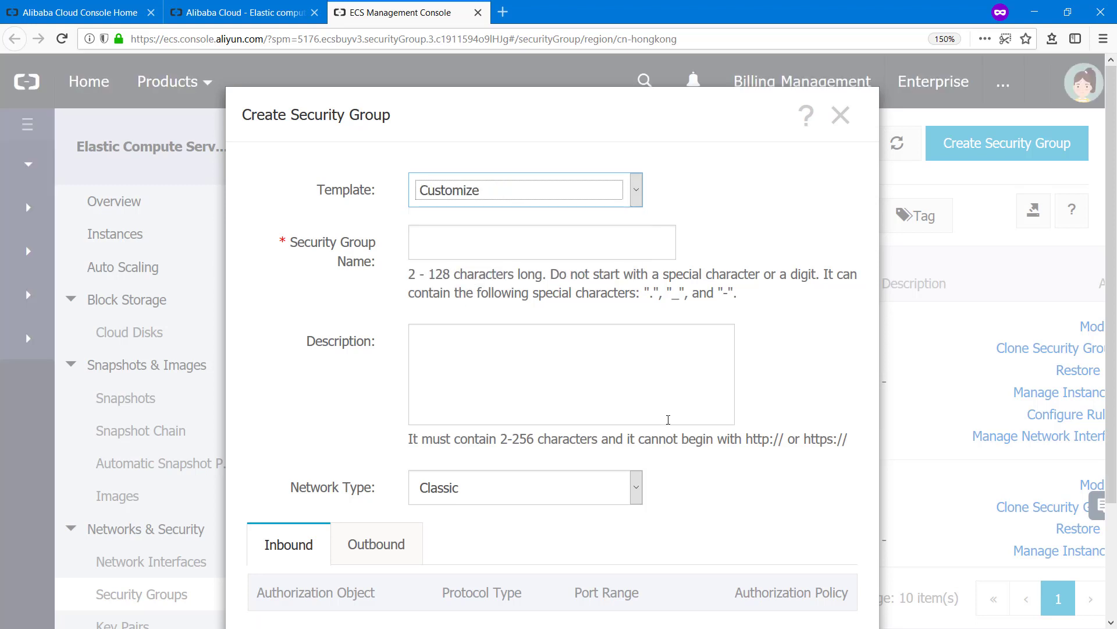
scroll(444, 518, "down", 3)
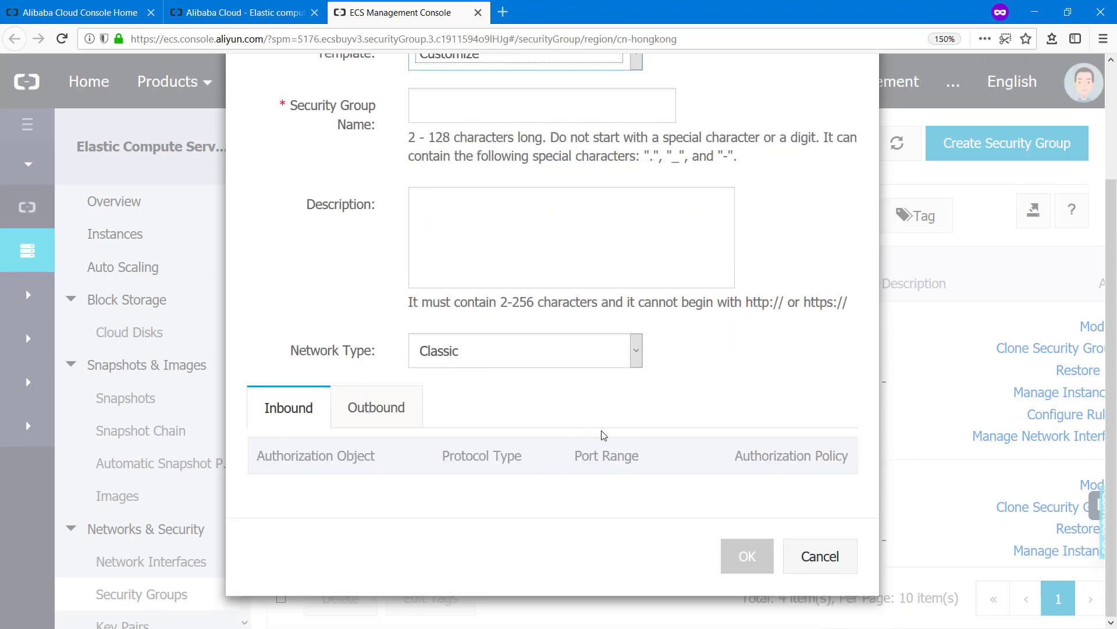
scroll(803, 387, "up", 3)
left_click(533, 245)
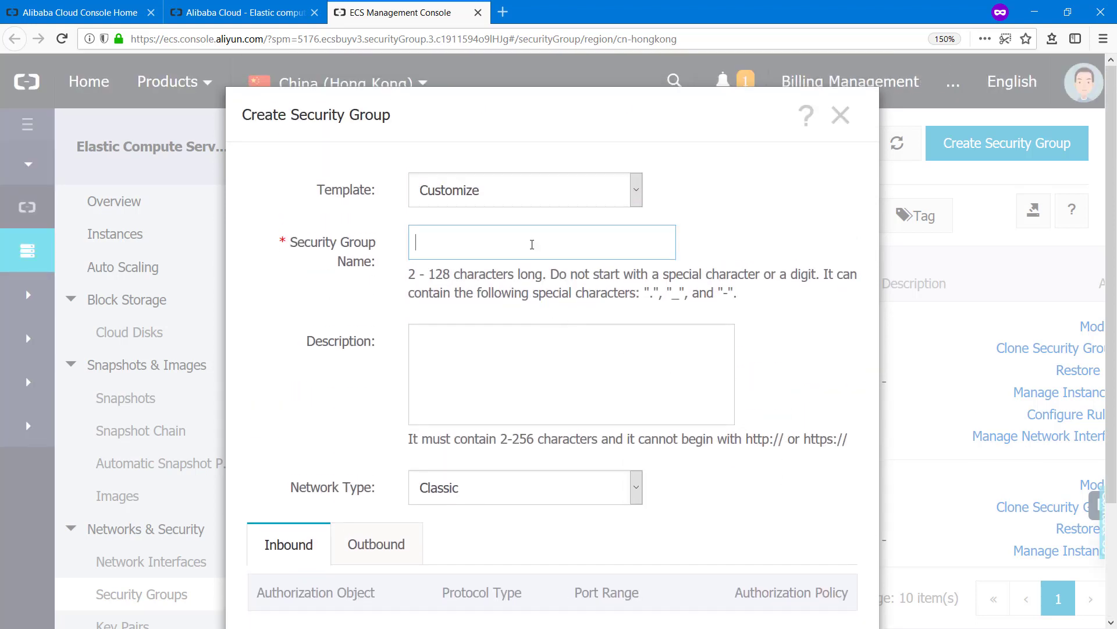
type("plesk-demo")
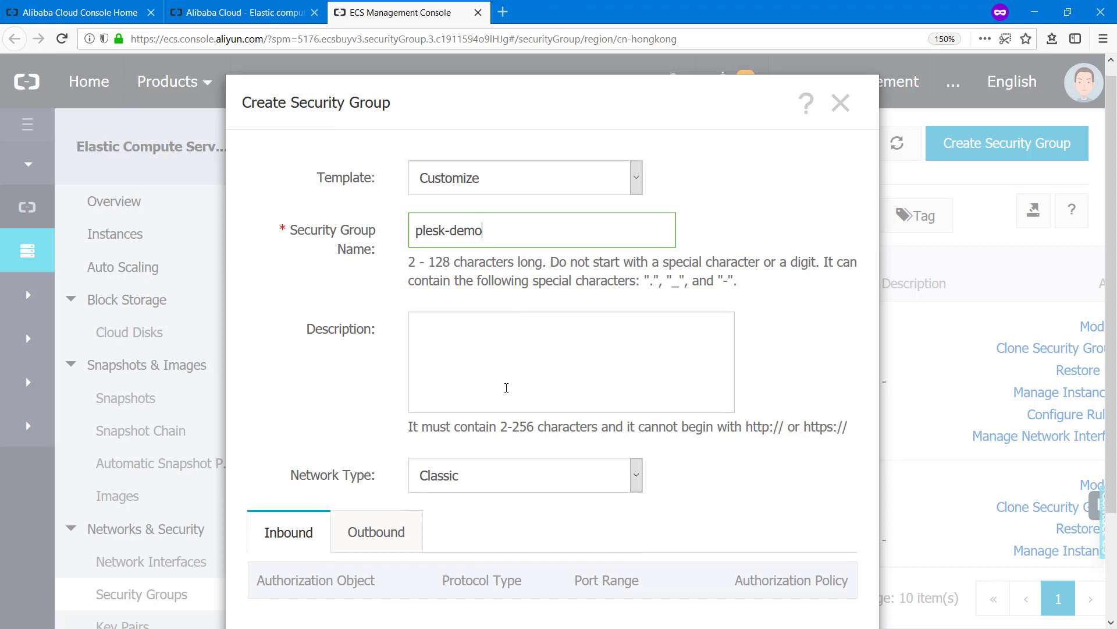
Make it a VPC group in vpc-j6cwuchmgftas3tccfw8a and create it
scroll(506, 386, "down", 2)
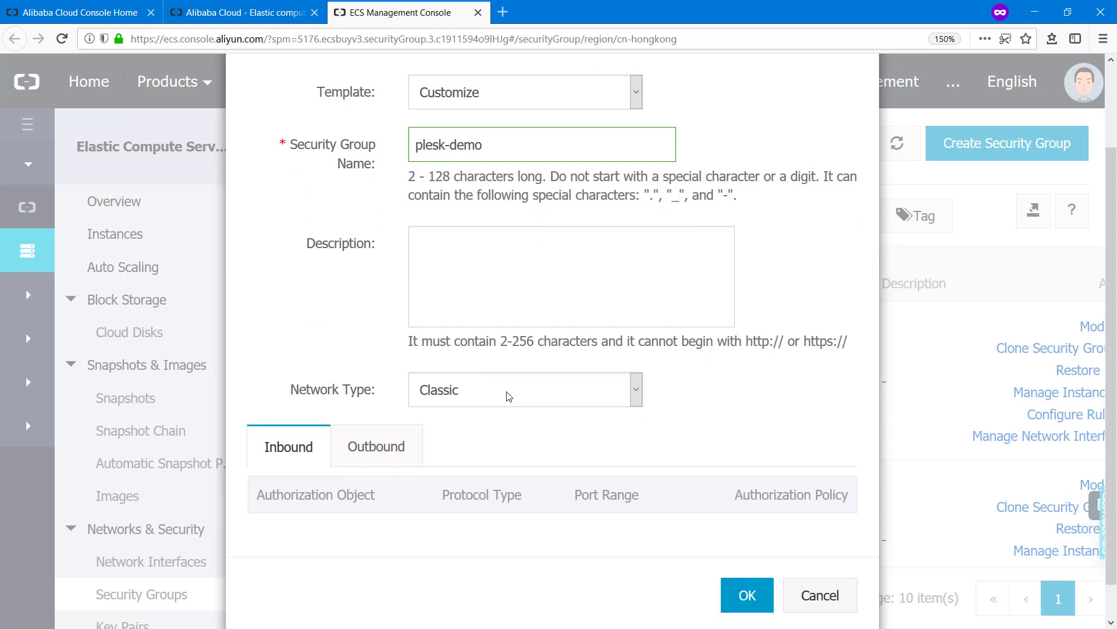
left_click(505, 390)
left_click(492, 445)
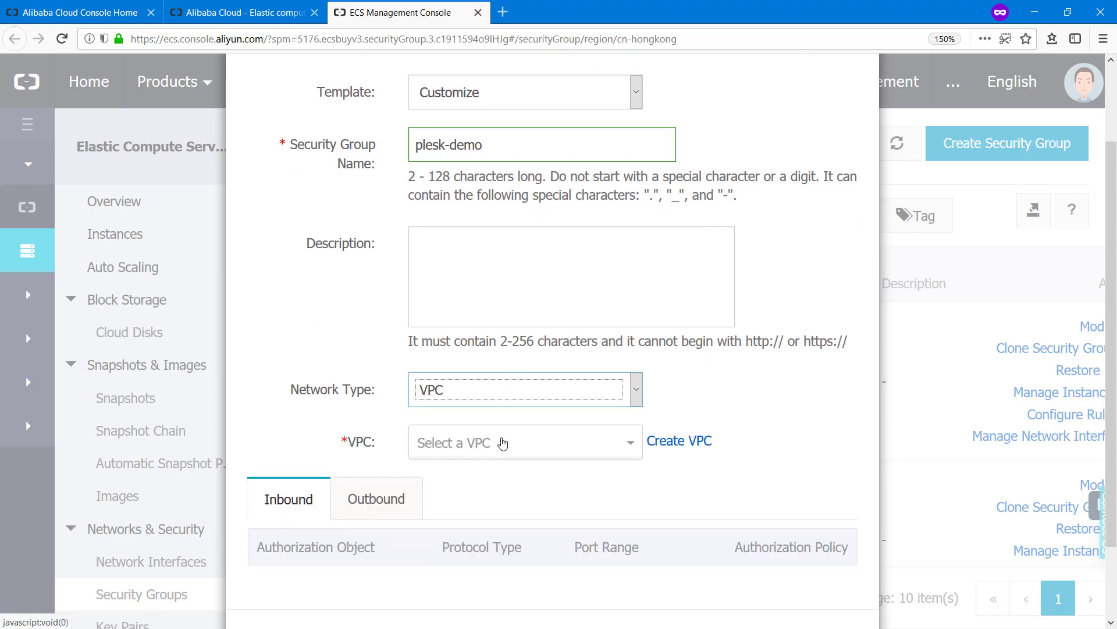
left_click(506, 442)
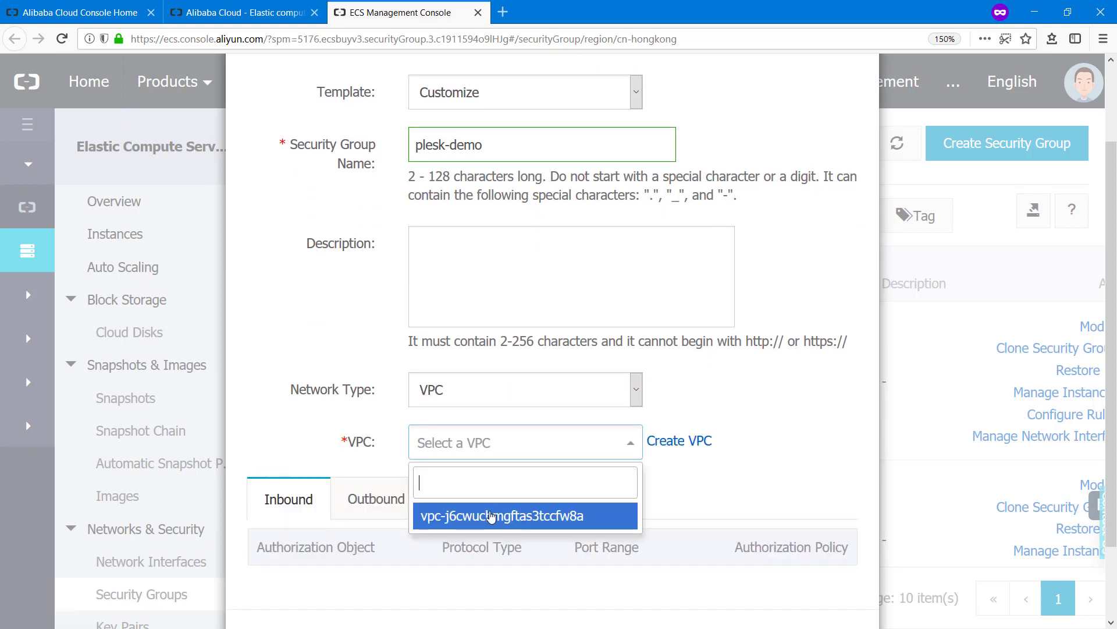
left_click(489, 517)
scroll(789, 460, "down", 2)
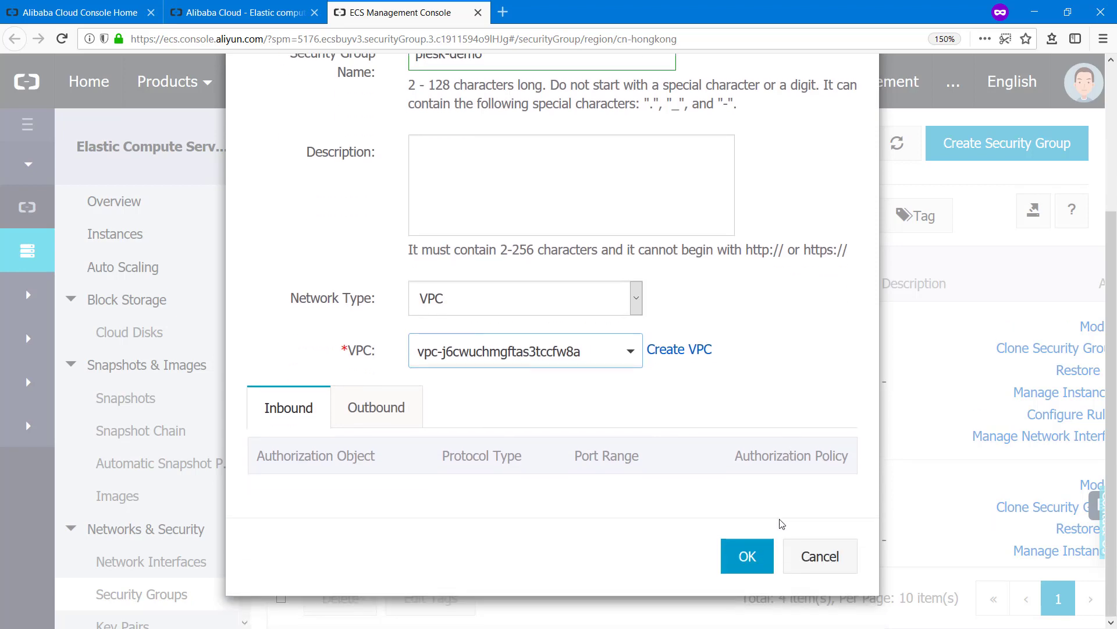
left_click(755, 565)
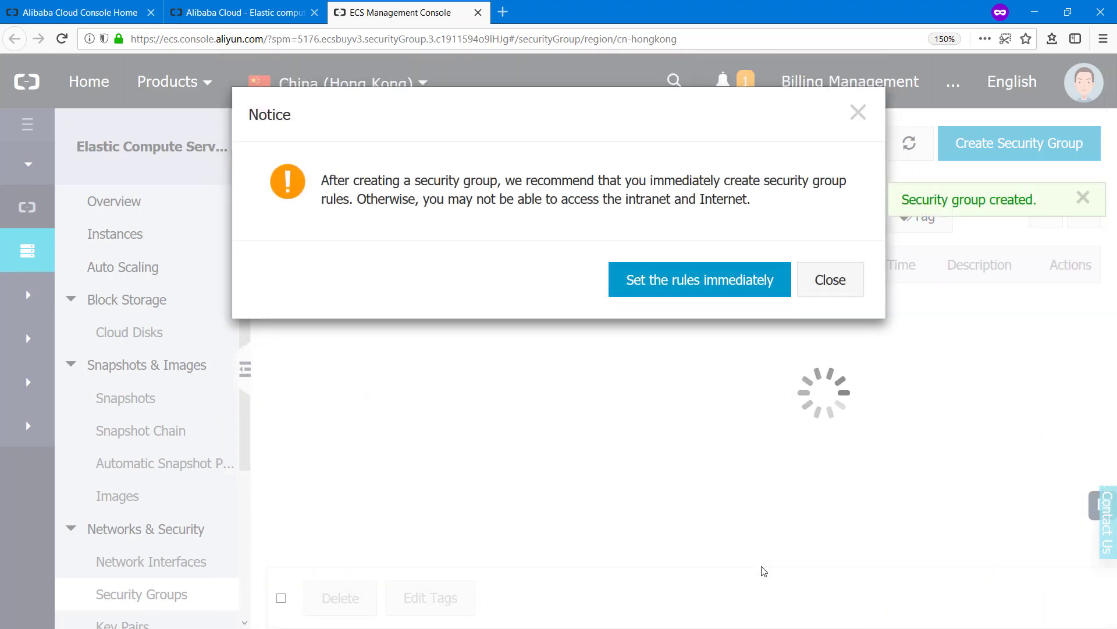
Add an inbound plesk-demo rule with Protocol Type All and authorization object 0.0.0.0/0
left_click(708, 283)
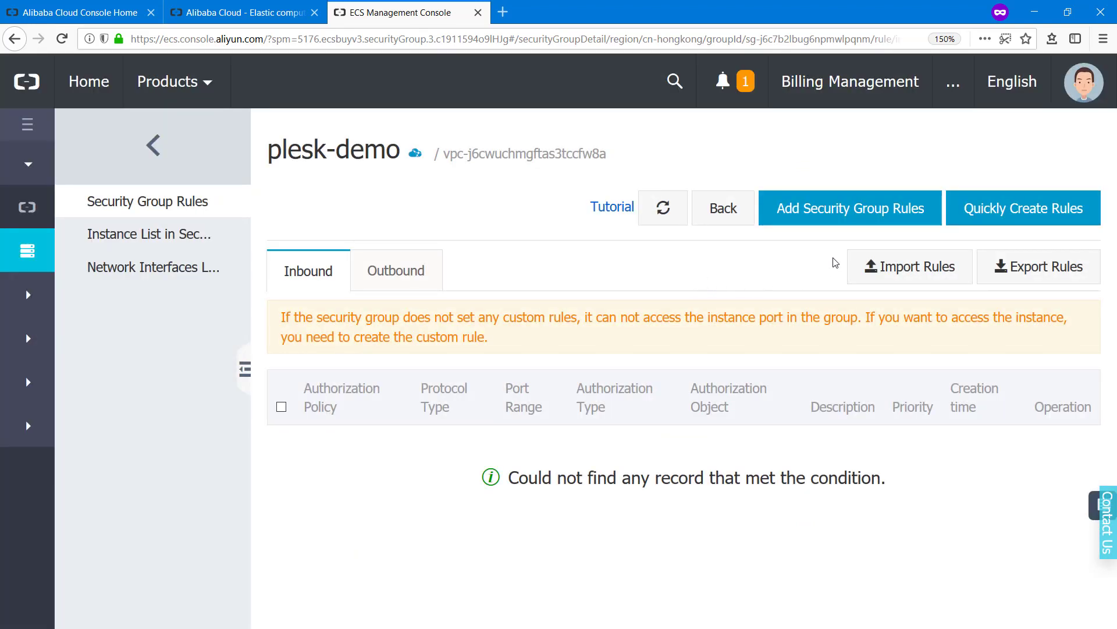
left_click(828, 220)
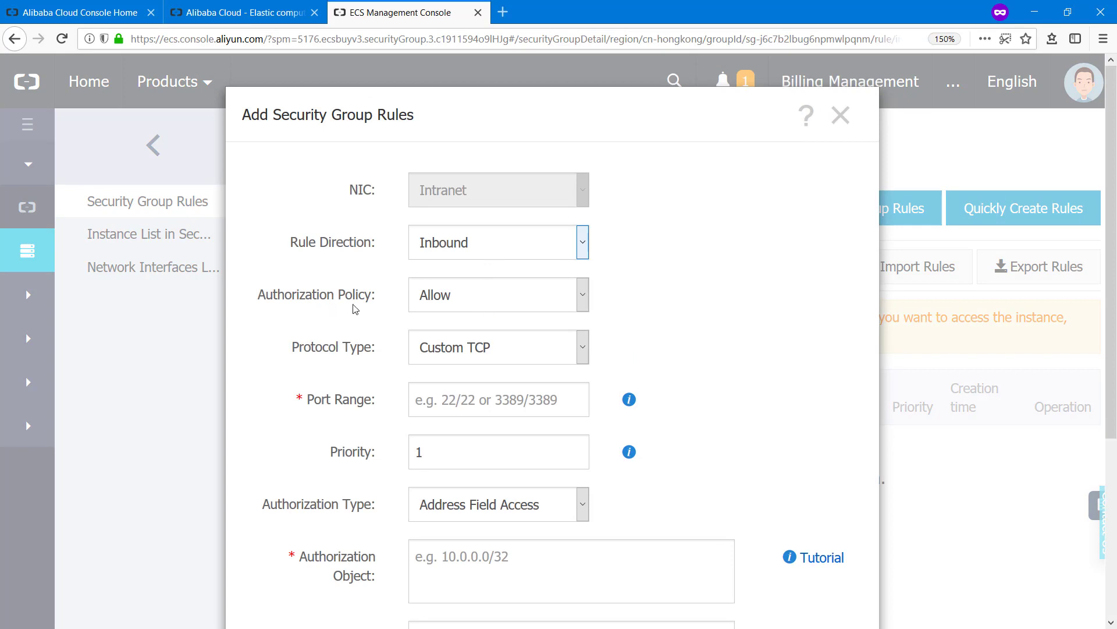
left_click(448, 346)
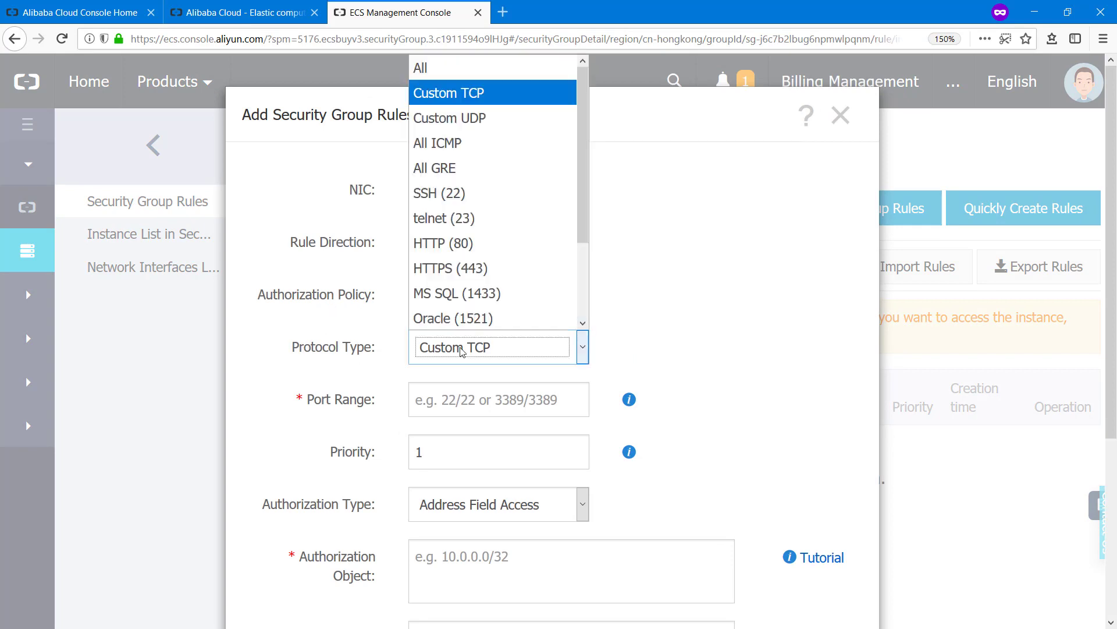
left_click(472, 67)
scroll(407, 355, "down", 5)
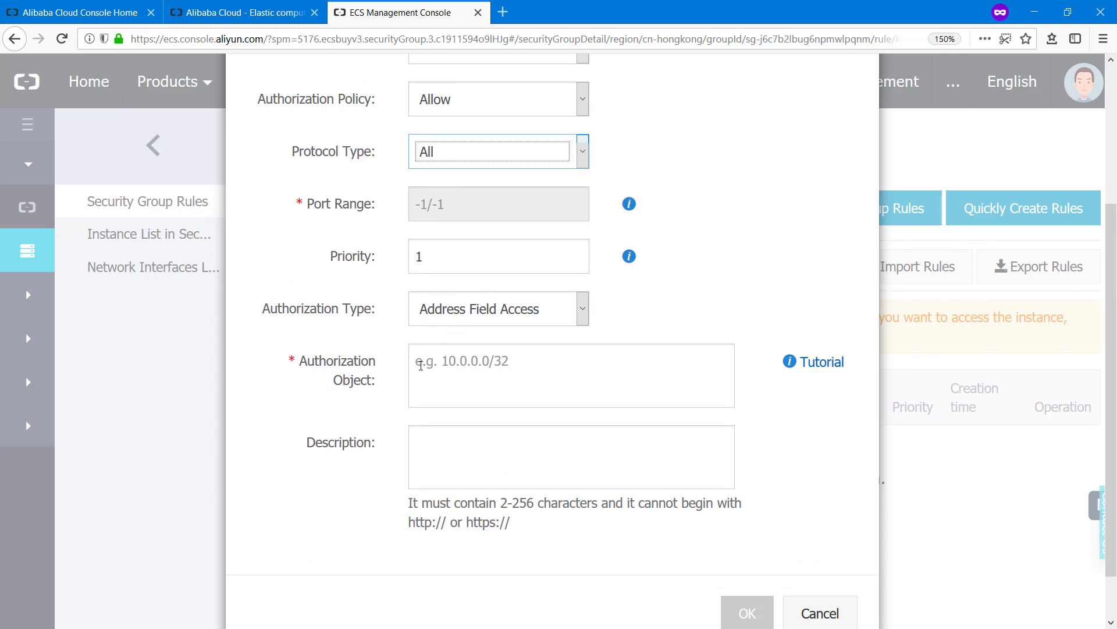
left_click(430, 364)
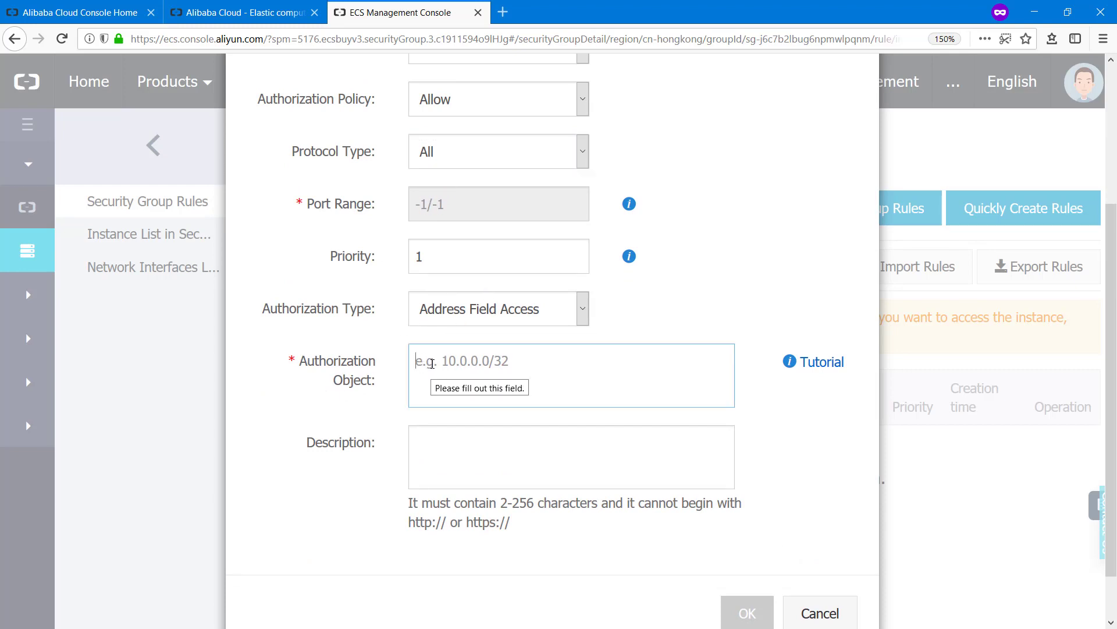
type("0.0.0")
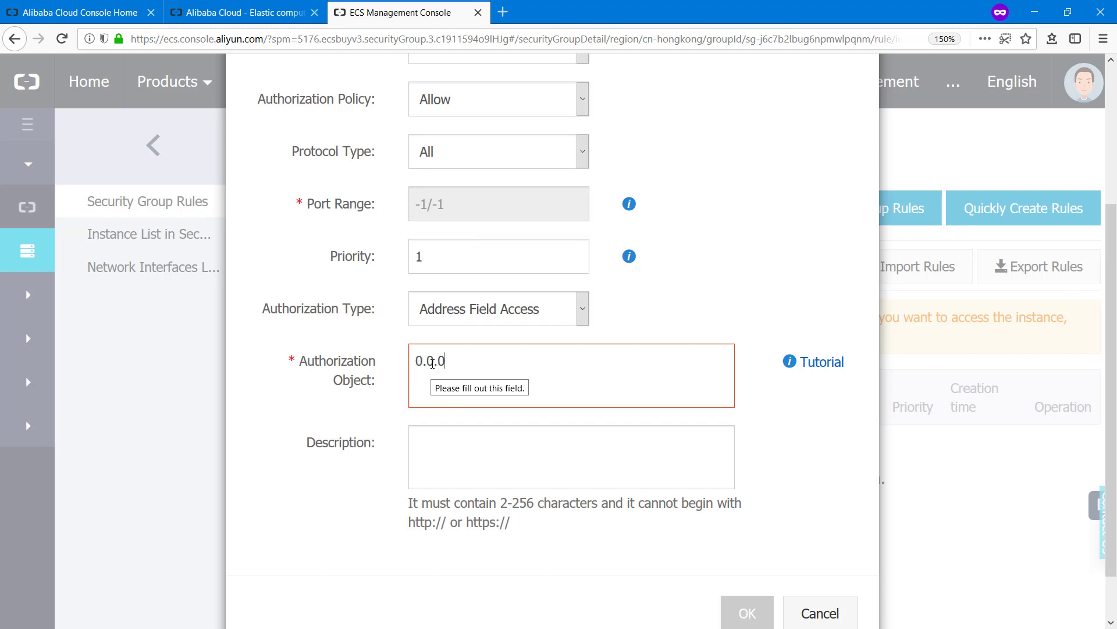
type(".0/0")
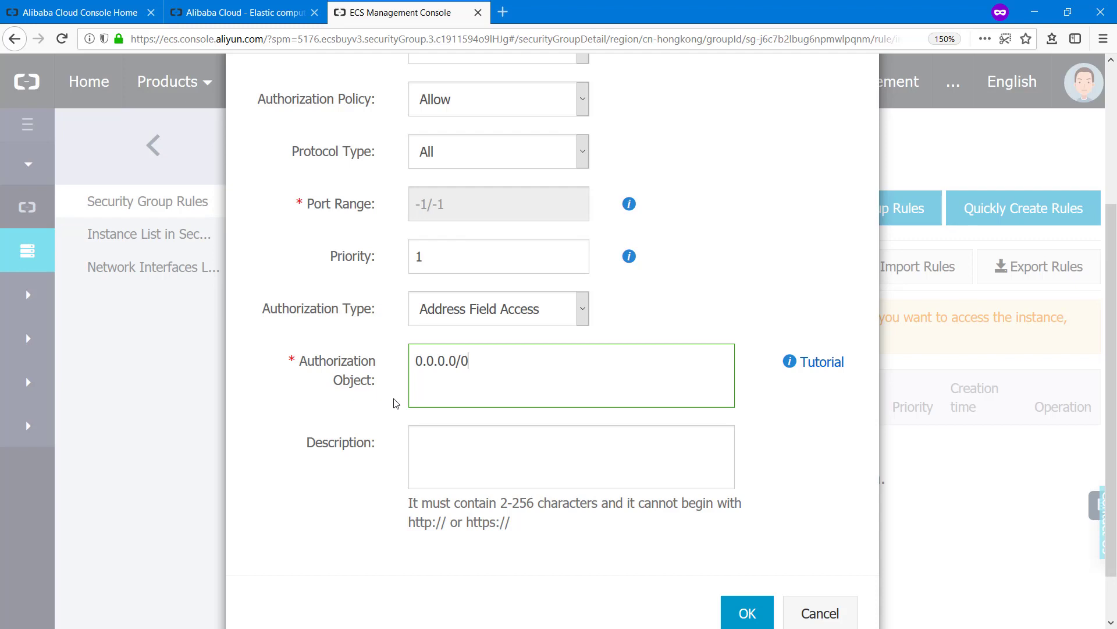
left_click(746, 611)
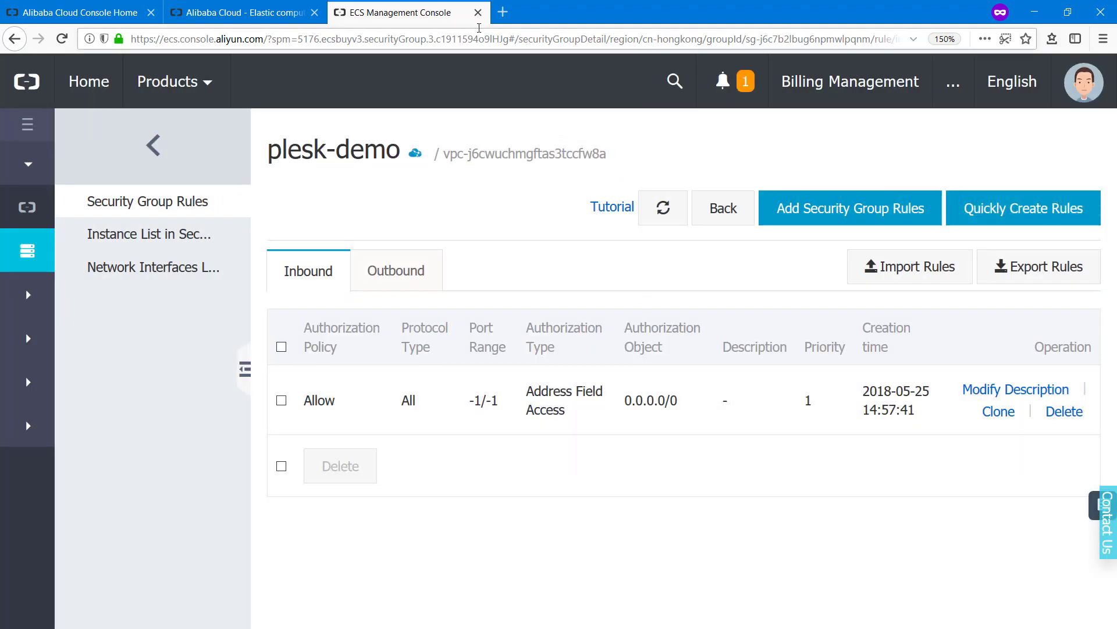
Back in the wizard, select plesk-demo as the security group and go to System Configurations
left_click(478, 12)
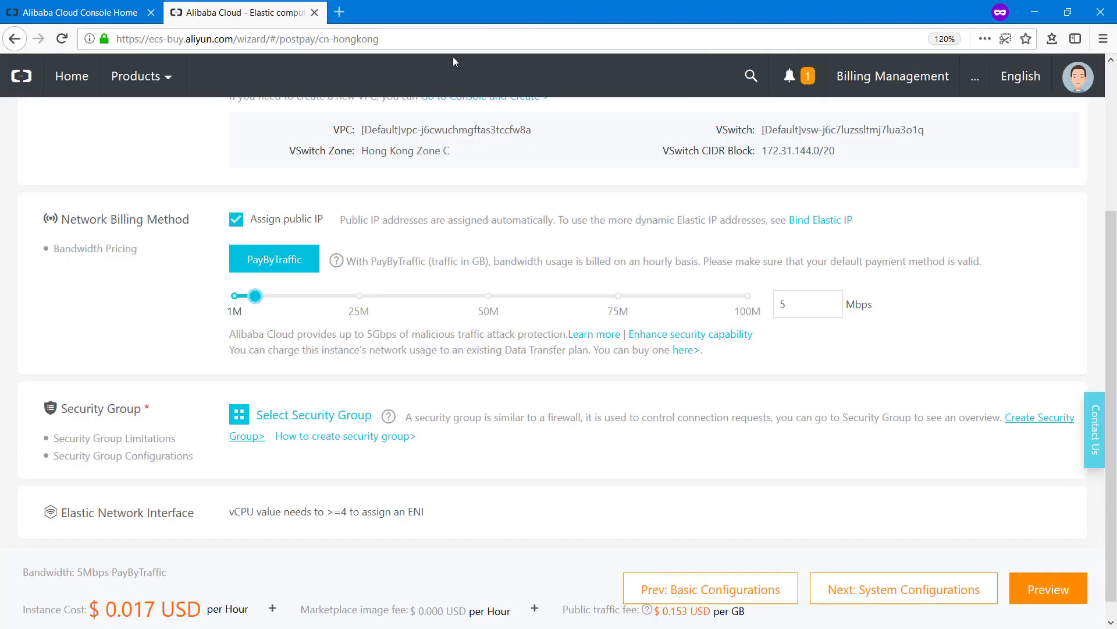
left_click(280, 416)
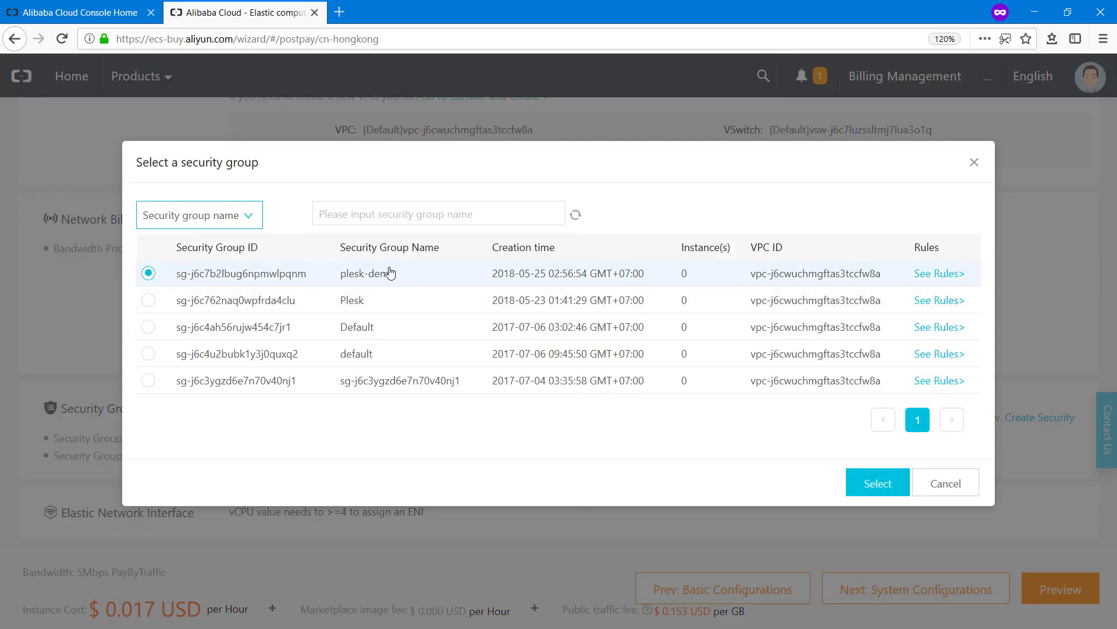
left_click(896, 481)
scroll(629, 384, "down", 3)
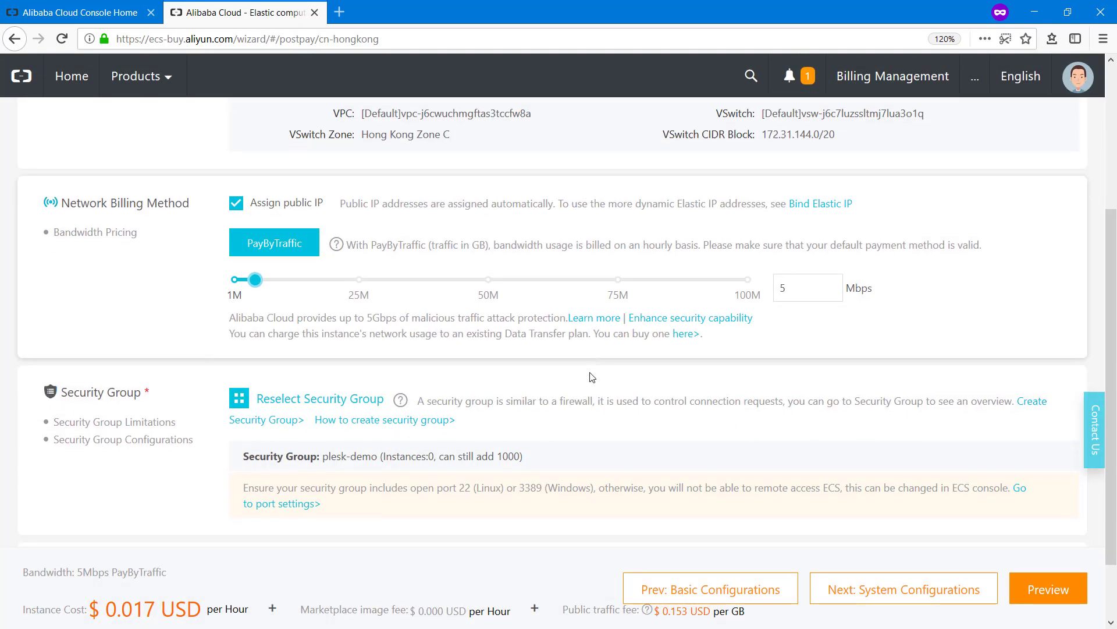
left_click(945, 590)
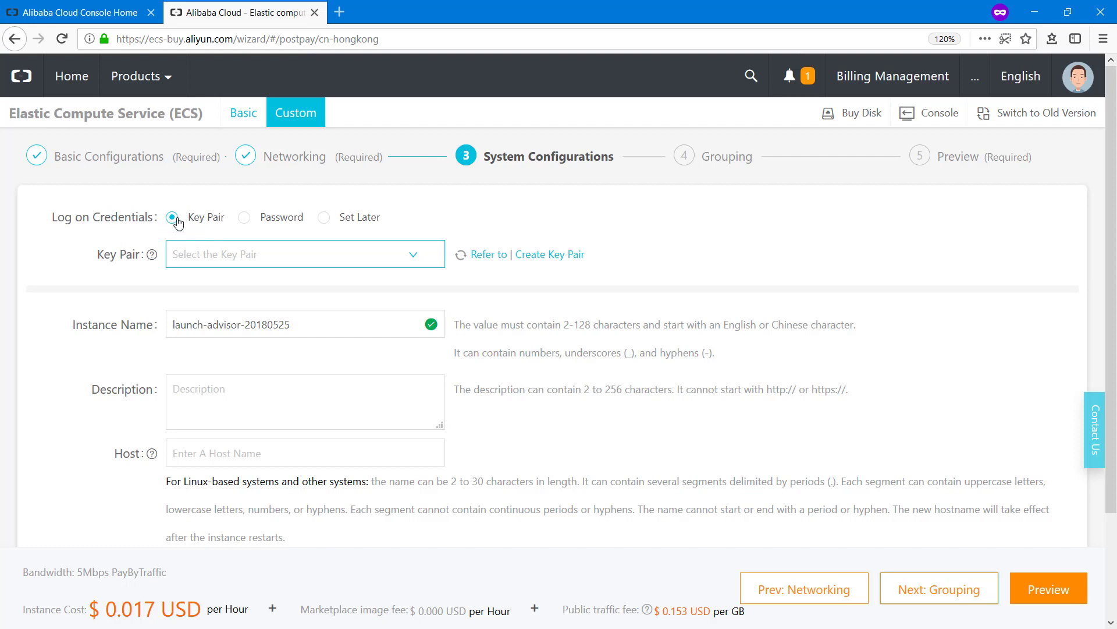
Keep Key Pair logon instead of Password and open Create Key Pair in a new tab
left_click(245, 218)
left_click_drag(193, 259, 168, 256)
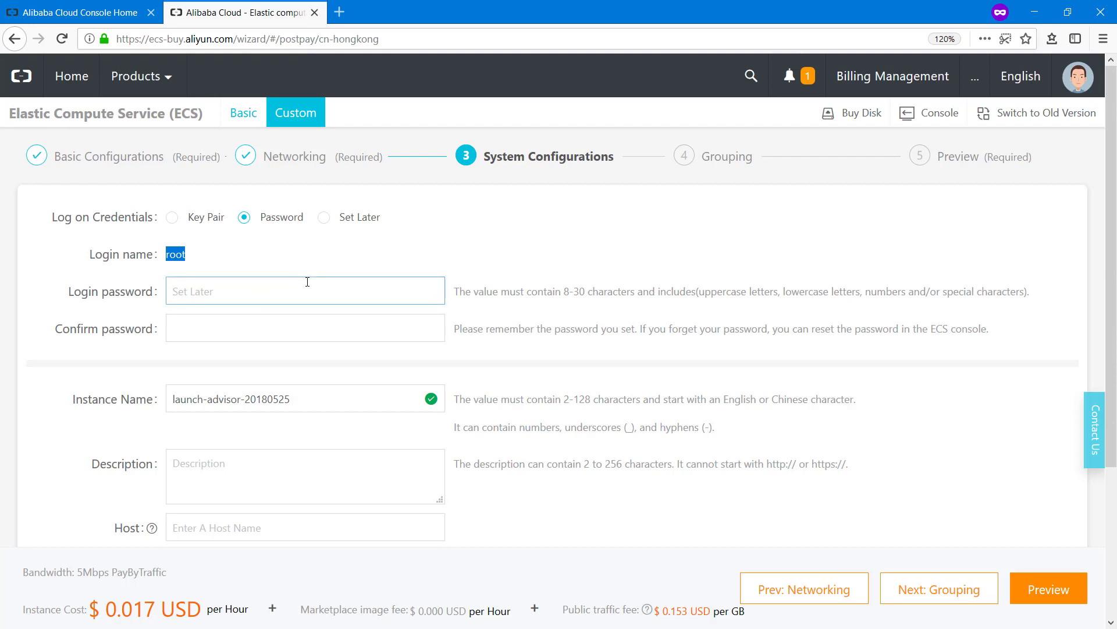
left_click(284, 246)
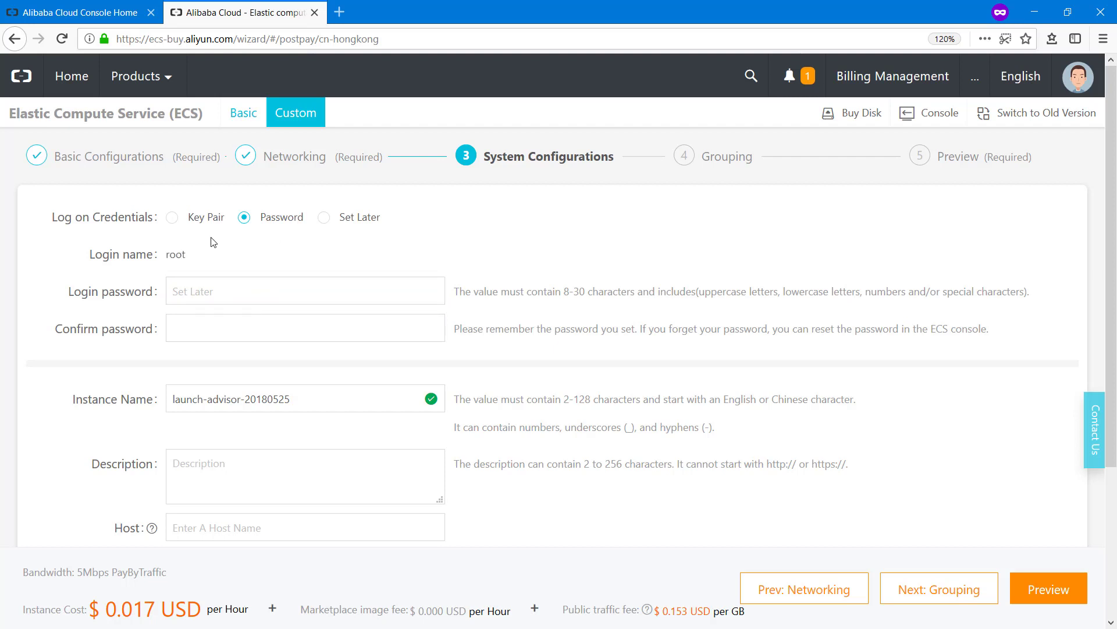
left_click(173, 218)
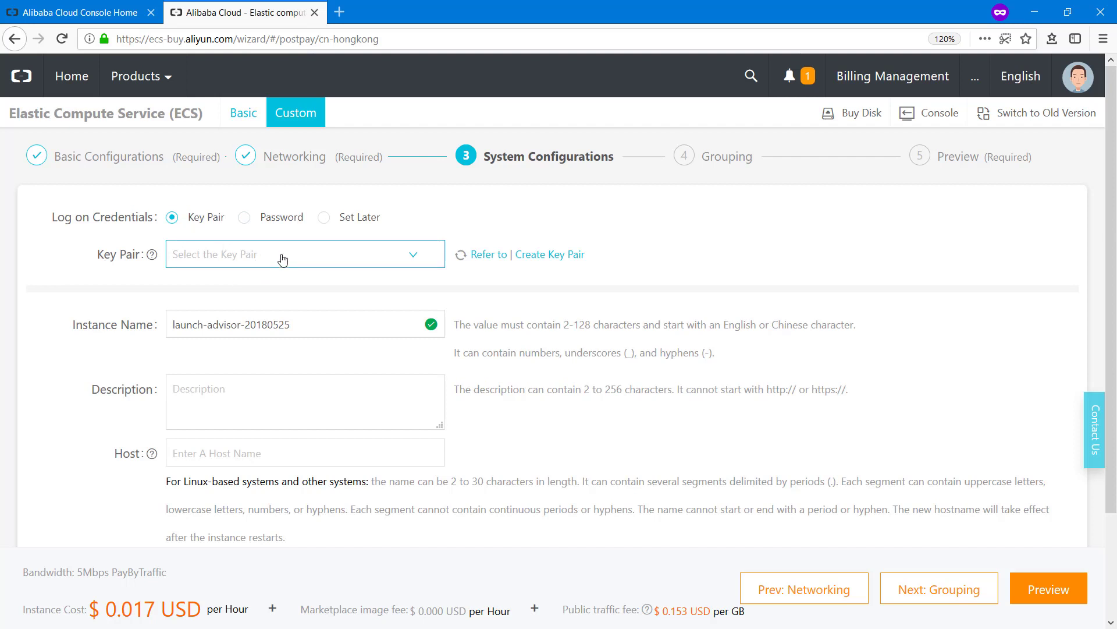
left_click(281, 256)
left_click(439, 260)
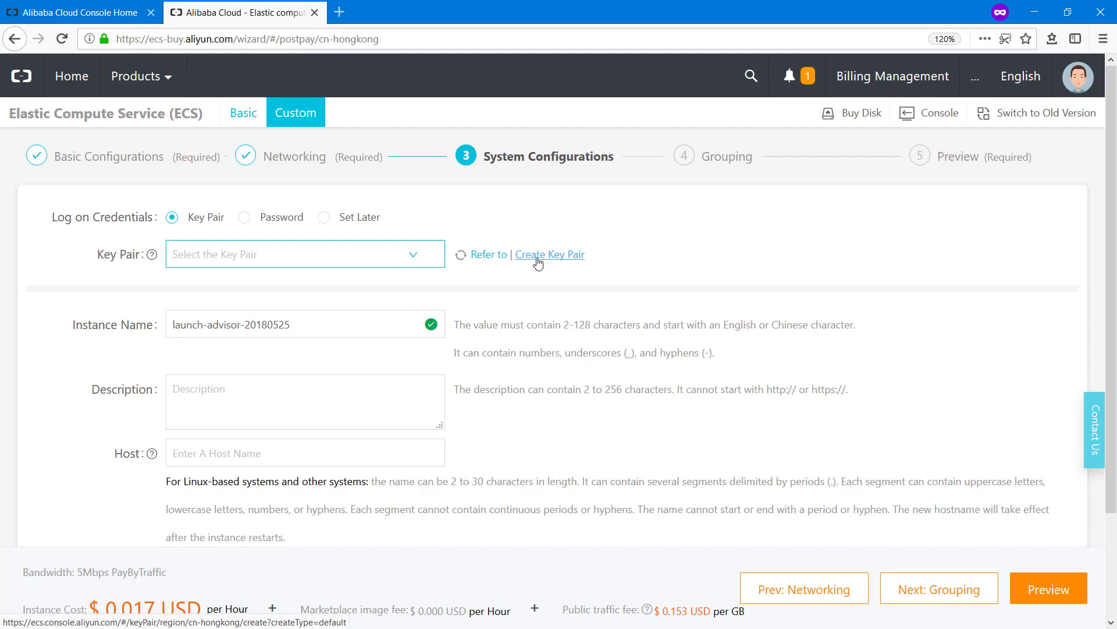
left_click(545, 262)
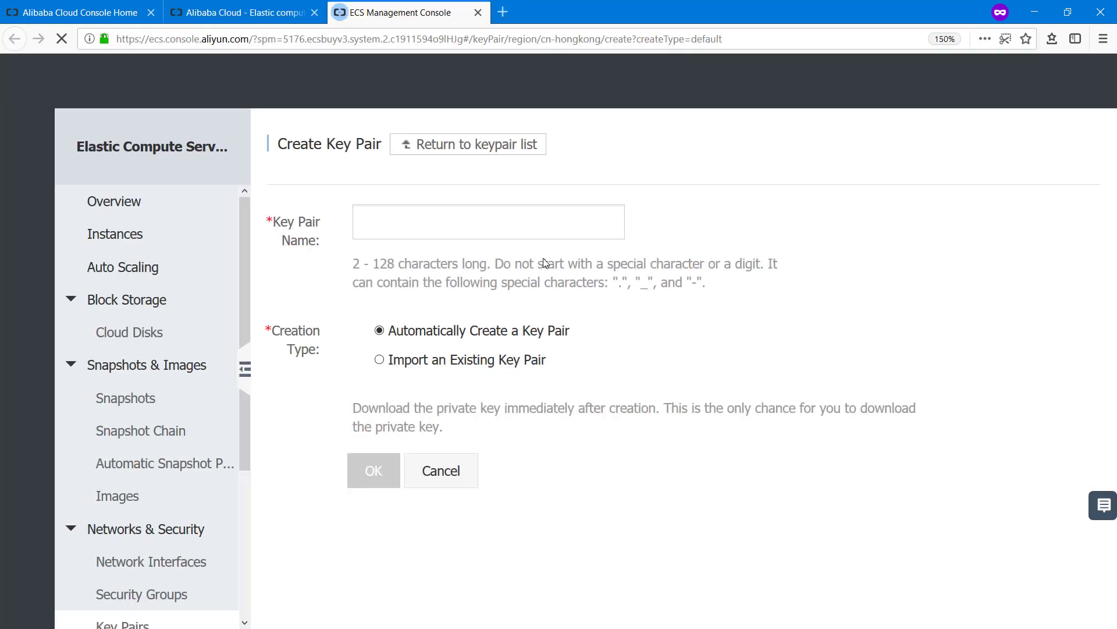
Create key pair plesk-demo, save plesk-demo.pem, and close the key pair tab
key("ctrl+minus")
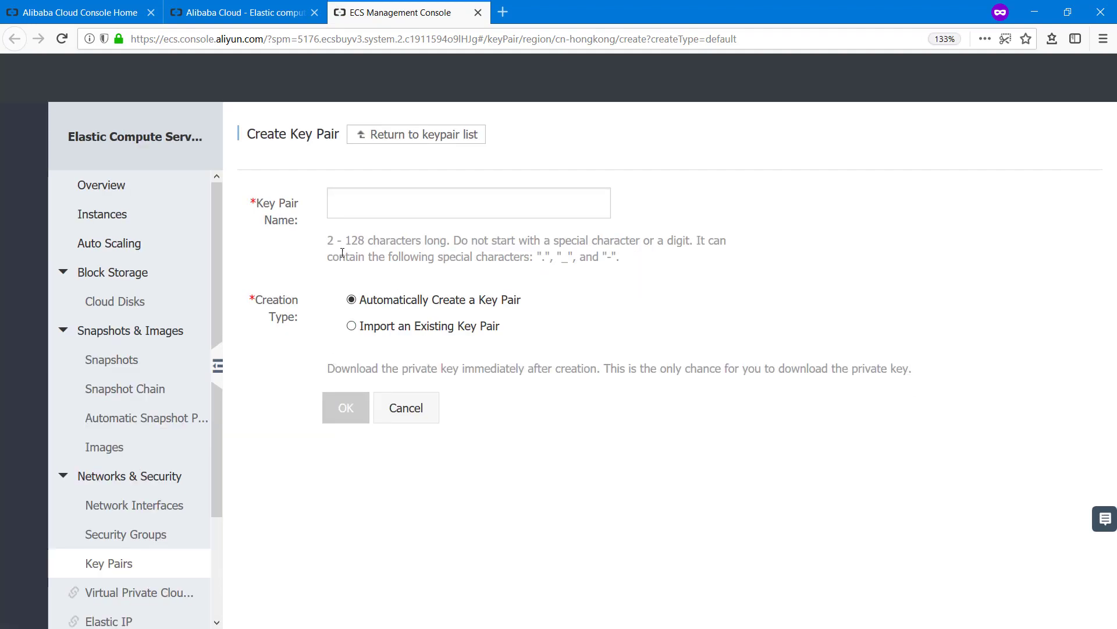
left_click(353, 209)
type("pl")
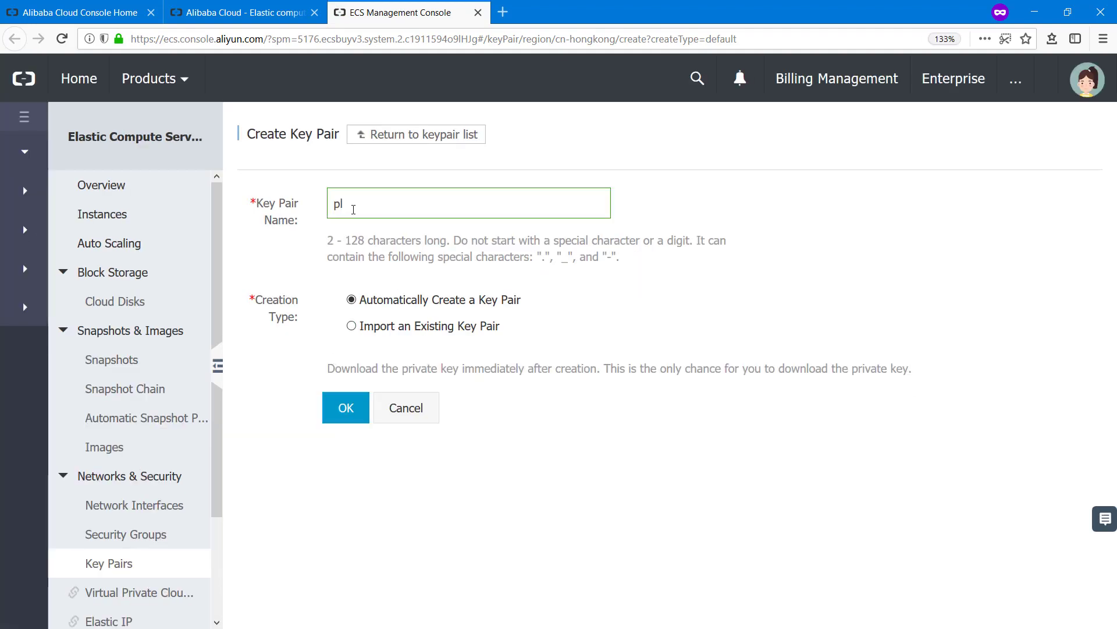
type("esk-")
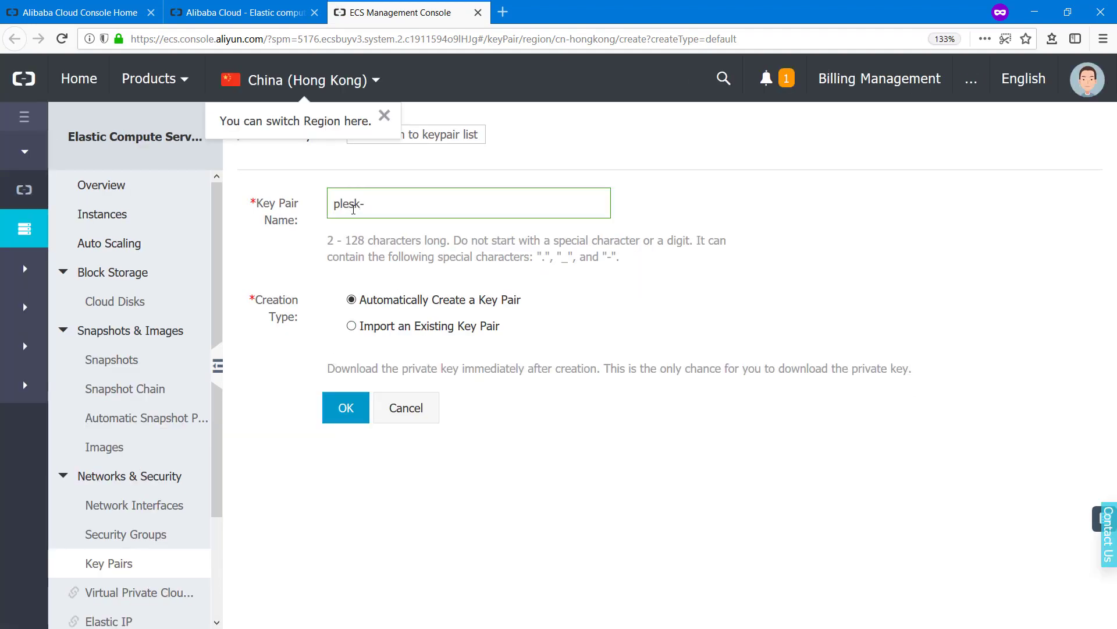
type("demo")
left_click(348, 410)
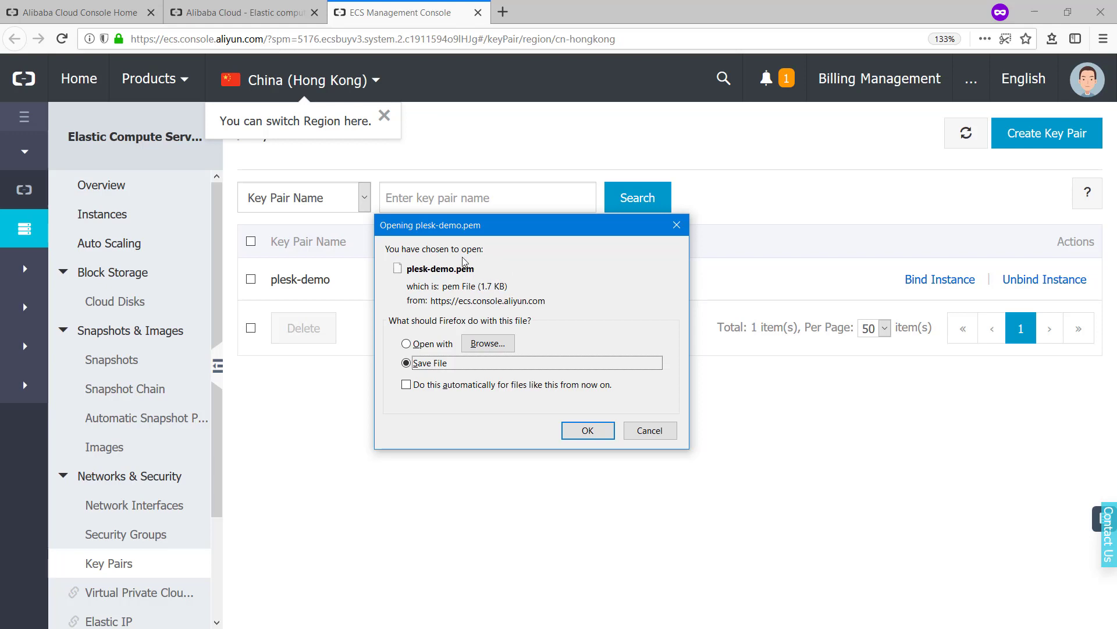
left_click(587, 430)
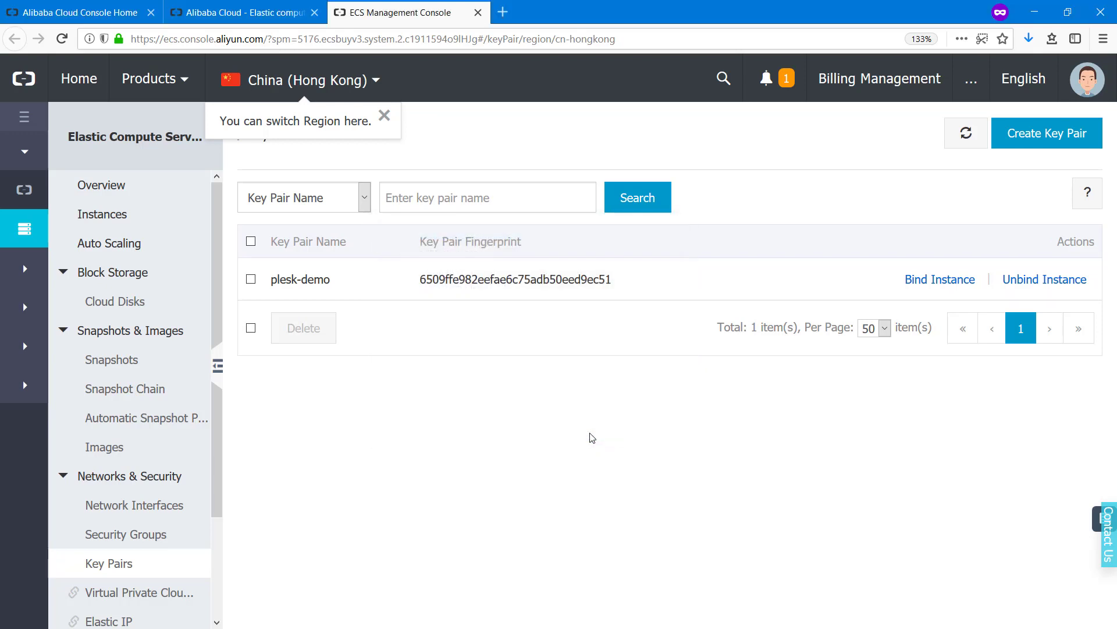
left_click(478, 13)
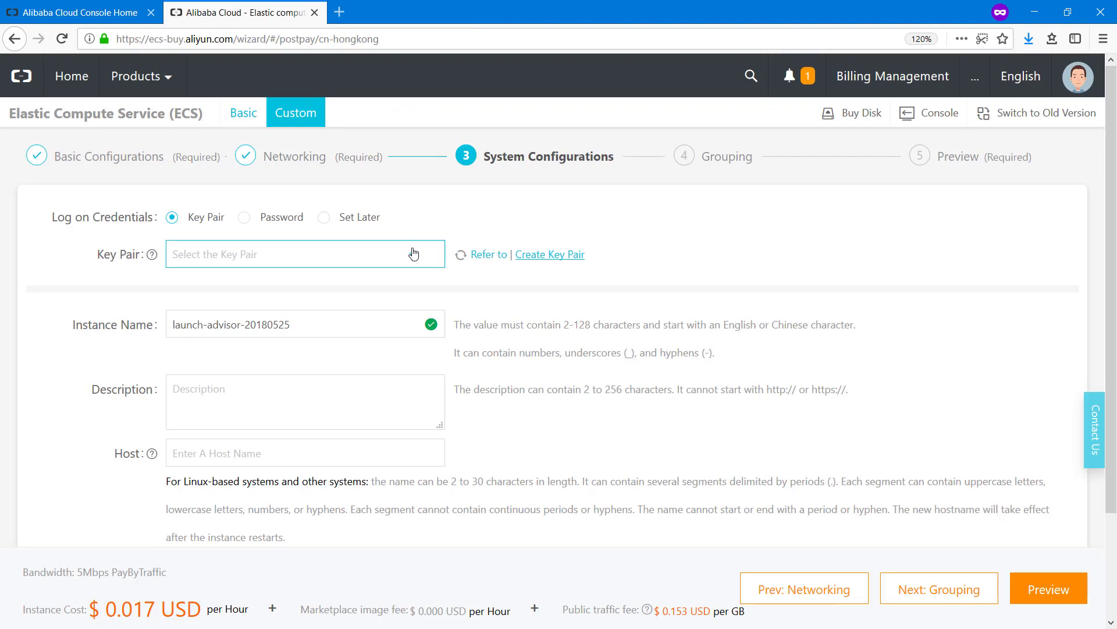
Refresh the key pair list and select plesk-demo for login
left_click(394, 260)
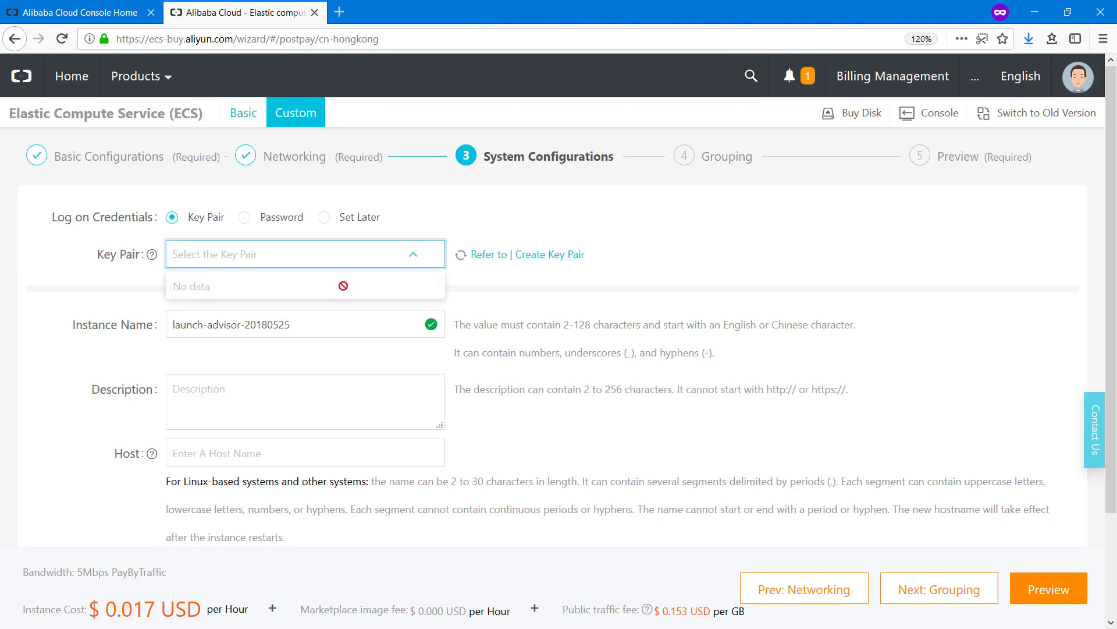
left_click(460, 260)
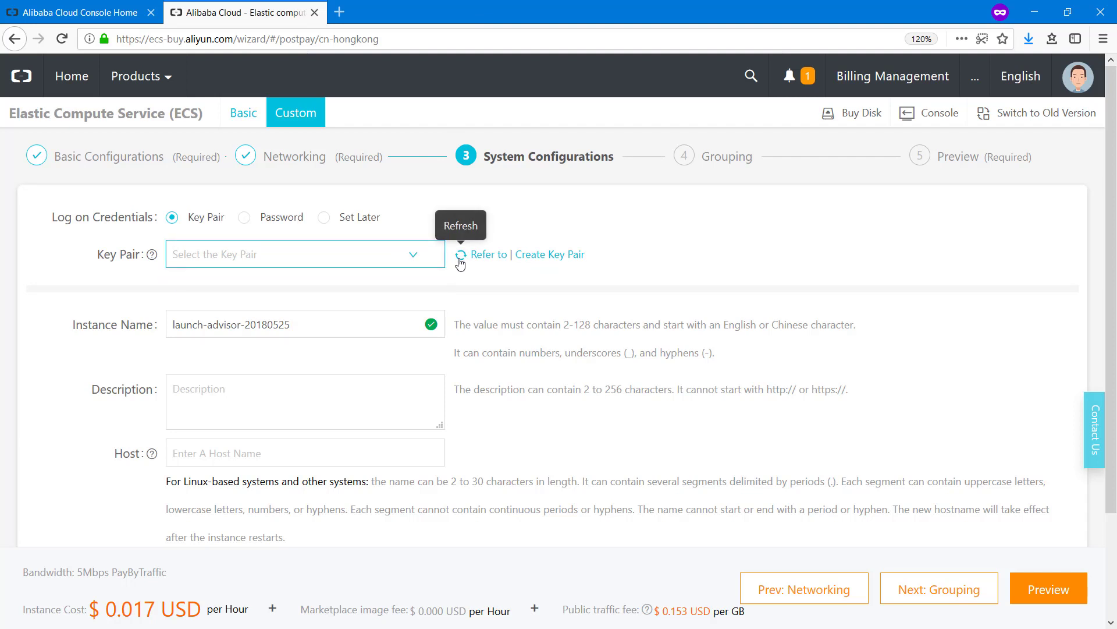
left_click(417, 257)
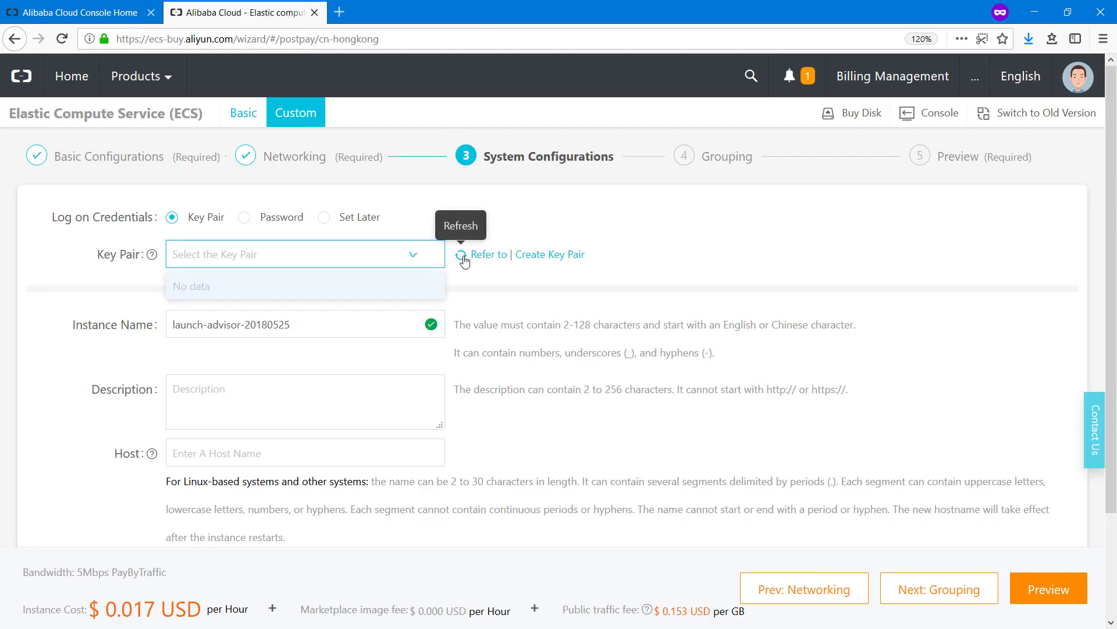
left_click(461, 256)
left_click(423, 259)
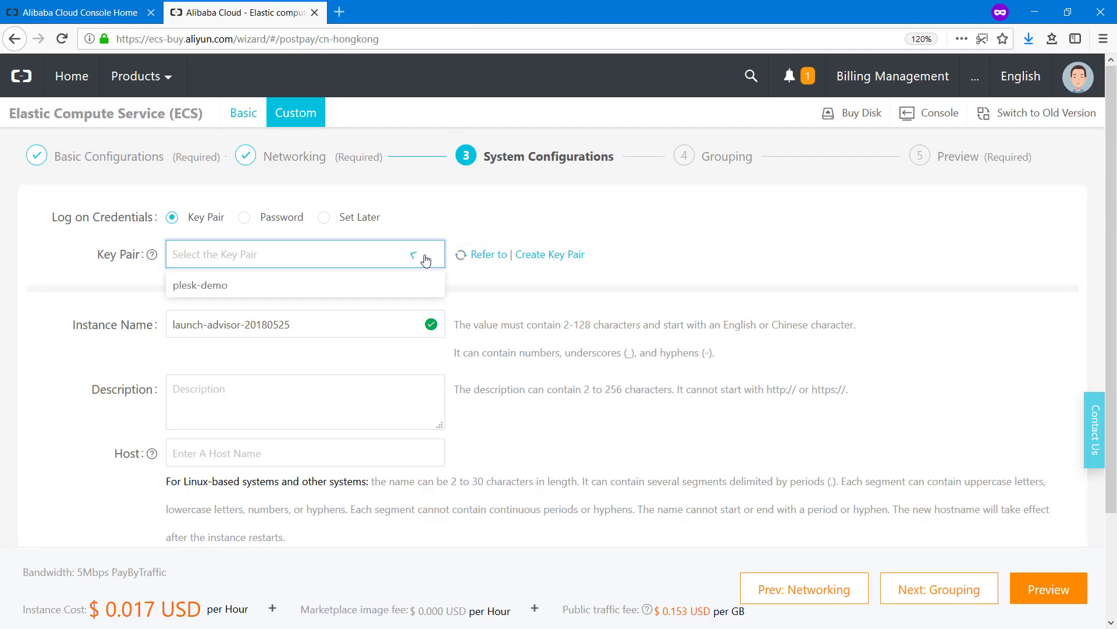
left_click(258, 289)
Set the instance name to plesk-demo and the host name to plesk.demo
left_click_drag(300, 324, 146, 342)
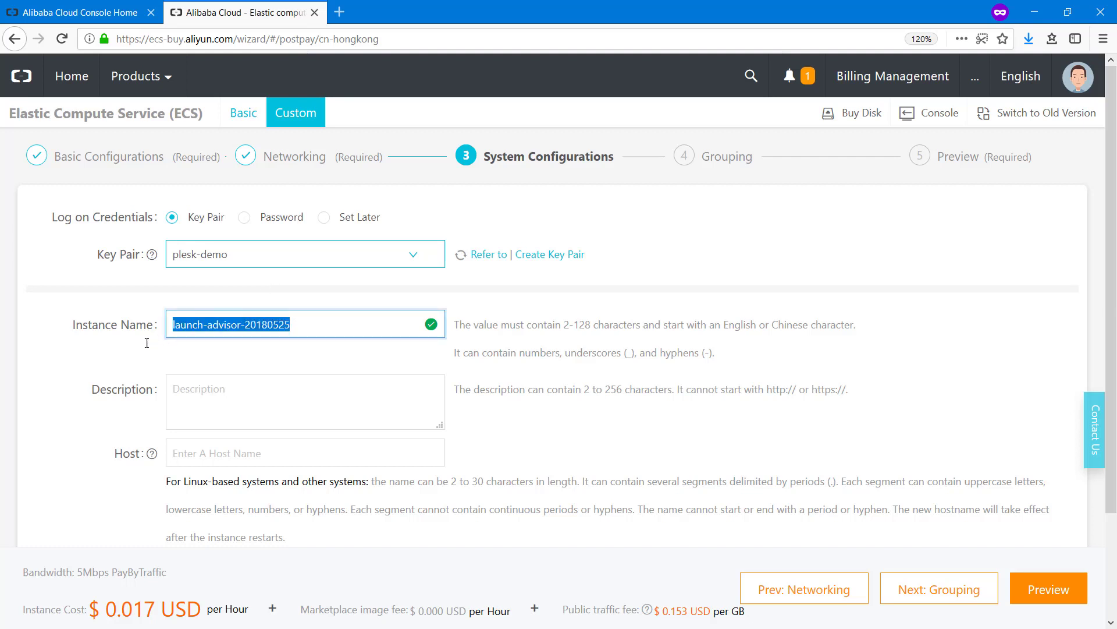
type("plesk-demo")
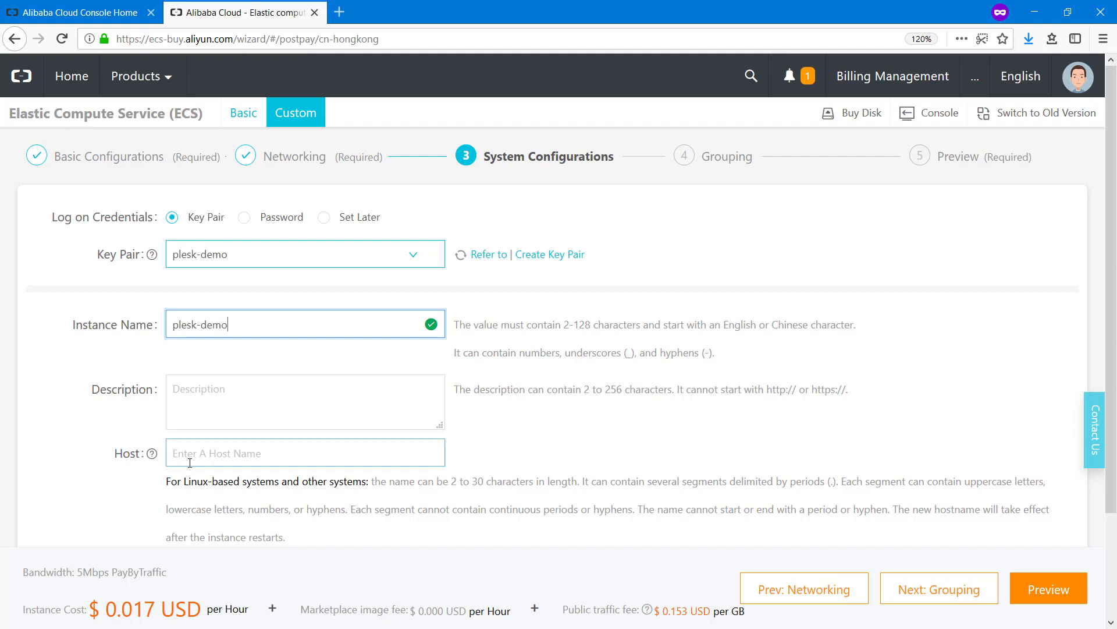
left_click(245, 465)
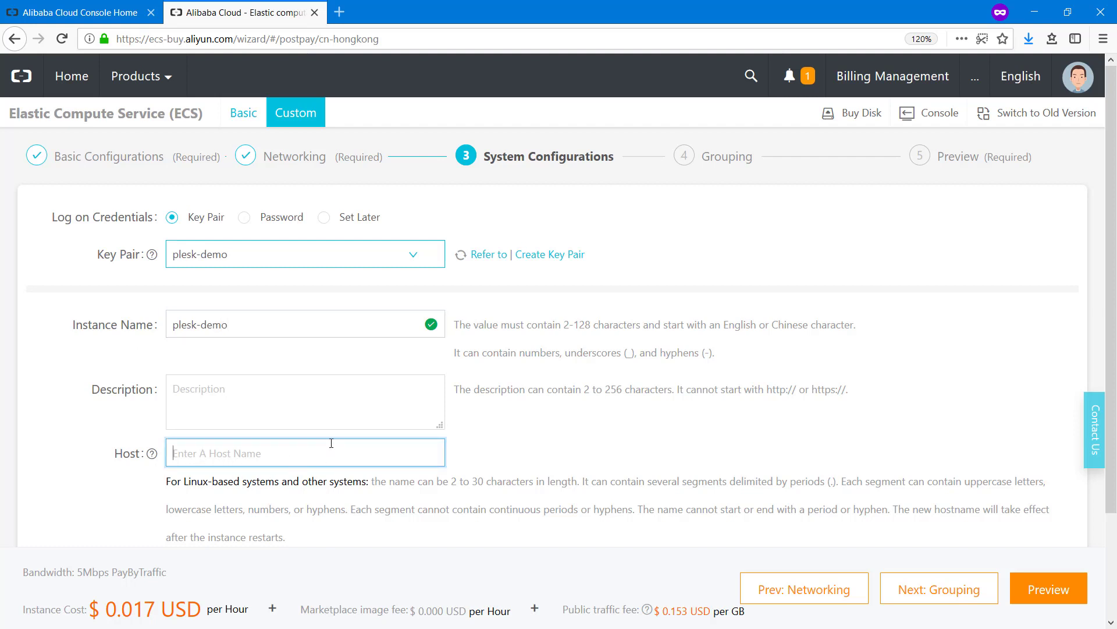
type("plesk.demo")
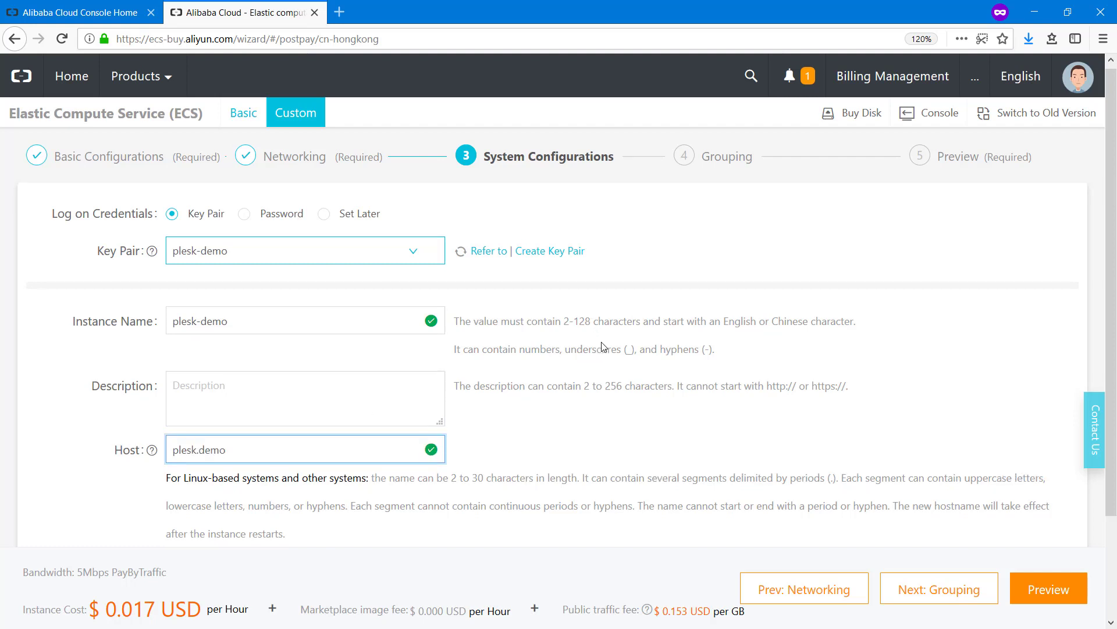
scroll(598, 349, "down", 2)
scroll(596, 368, "down", 1)
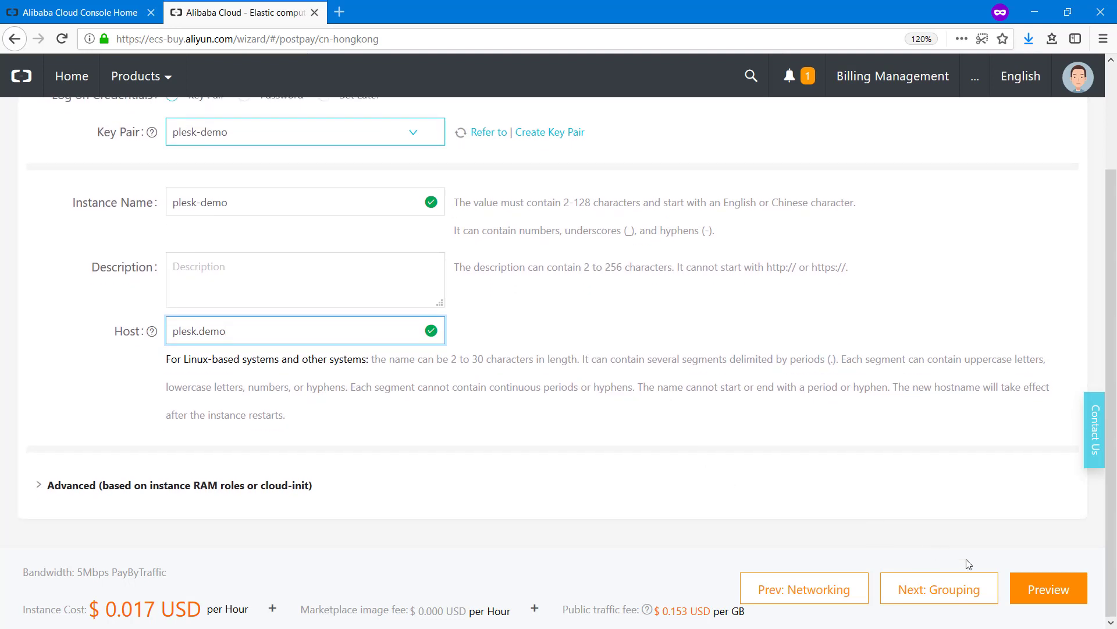
Preview the order, accept the ECS Service Terms, create the instance, and open Console
left_click(1011, 594)
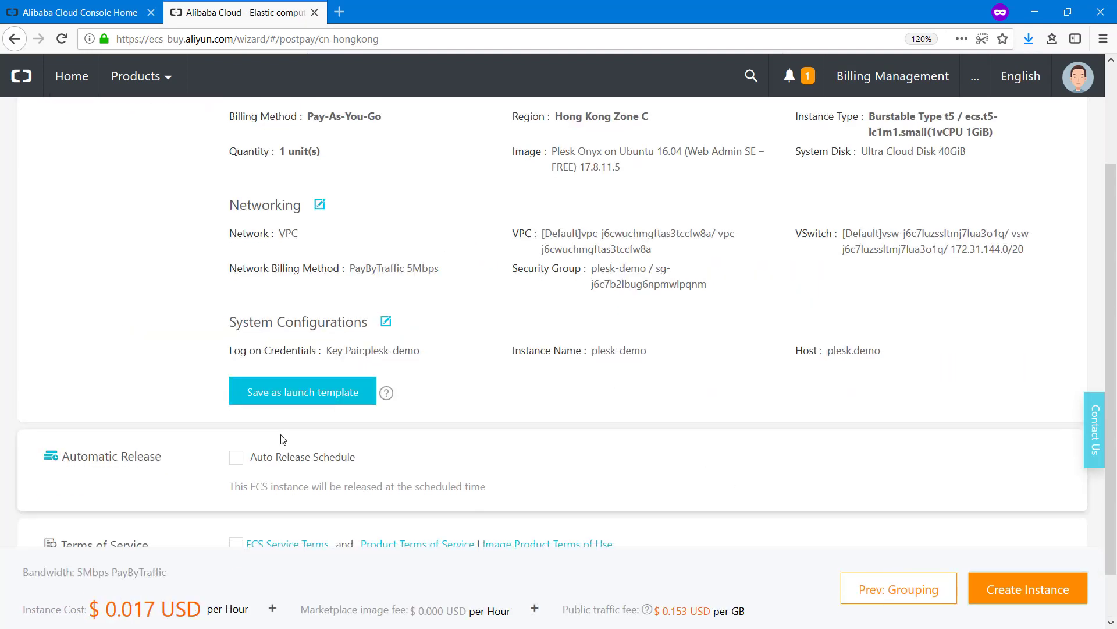
scroll(236, 517, "down", 1)
left_click(236, 493)
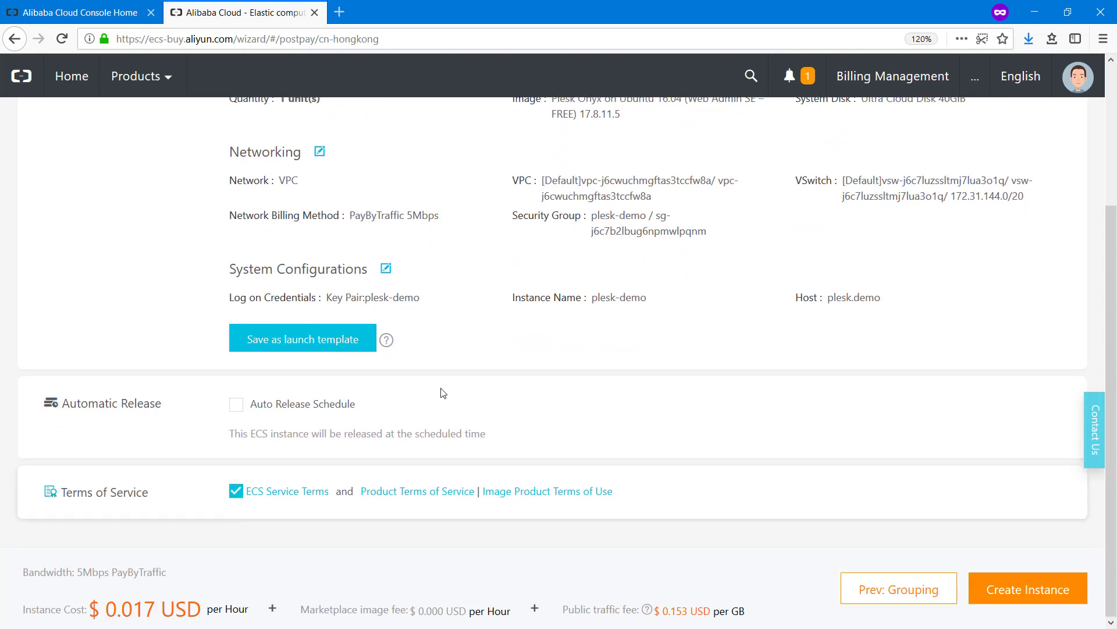
left_click(1027, 591)
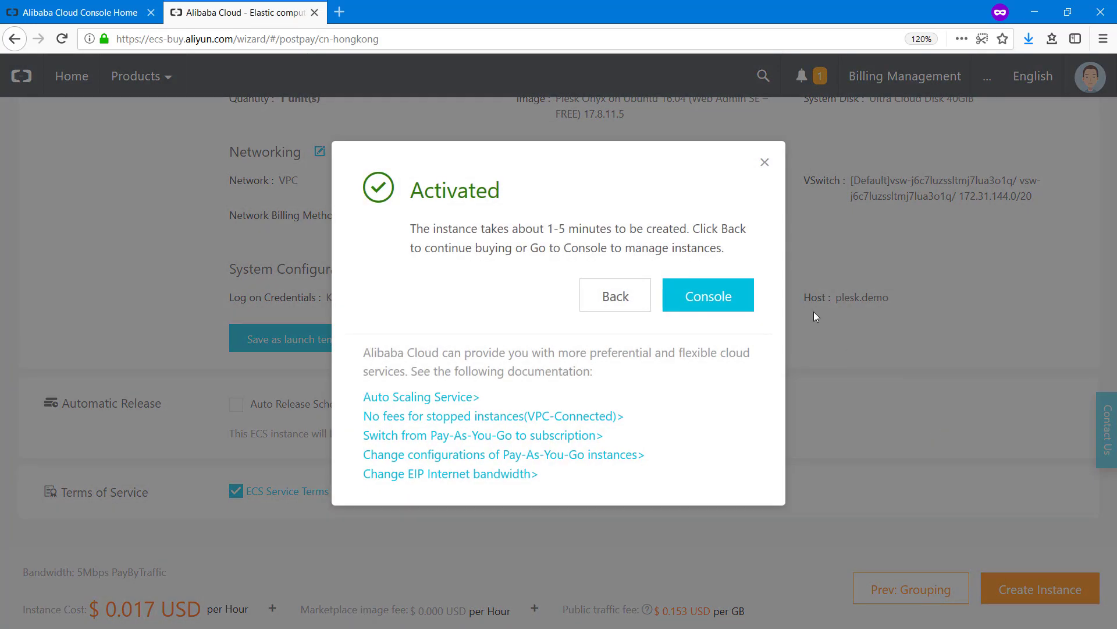
left_click_drag(549, 231, 608, 228)
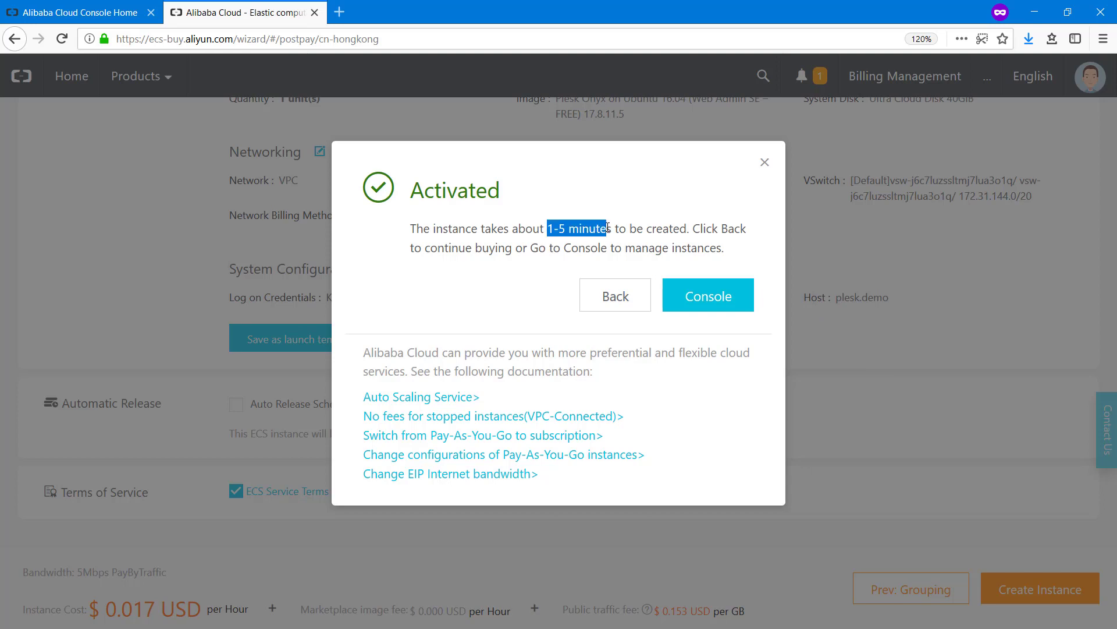
left_click(724, 298)
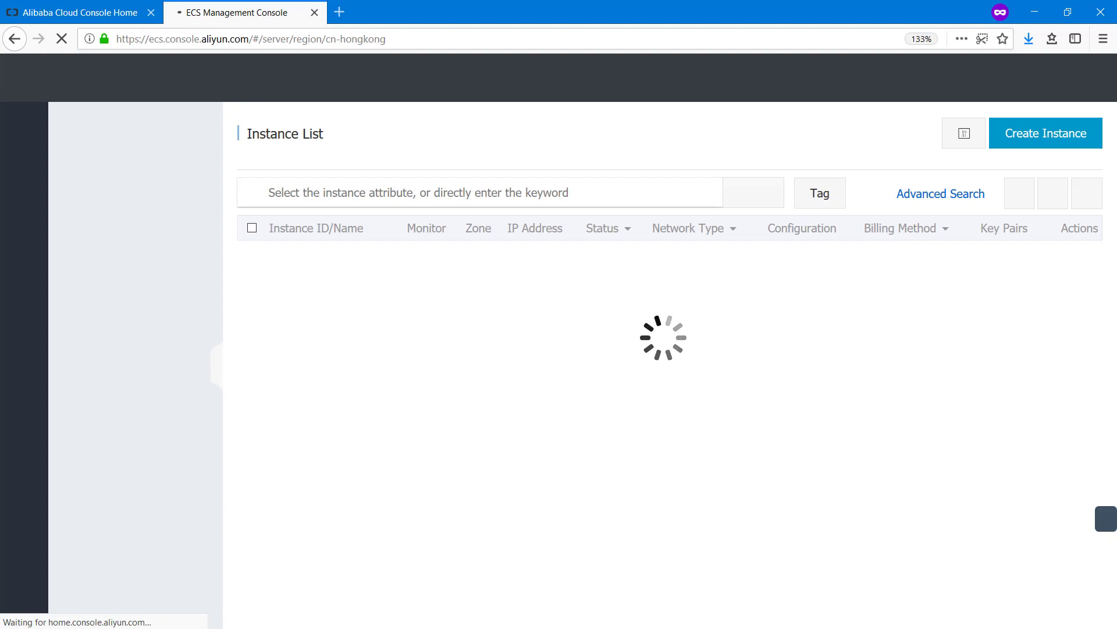
Launch puttygen.exe from the C:\Program Files\PuTTY folder
key("alt+Tab")
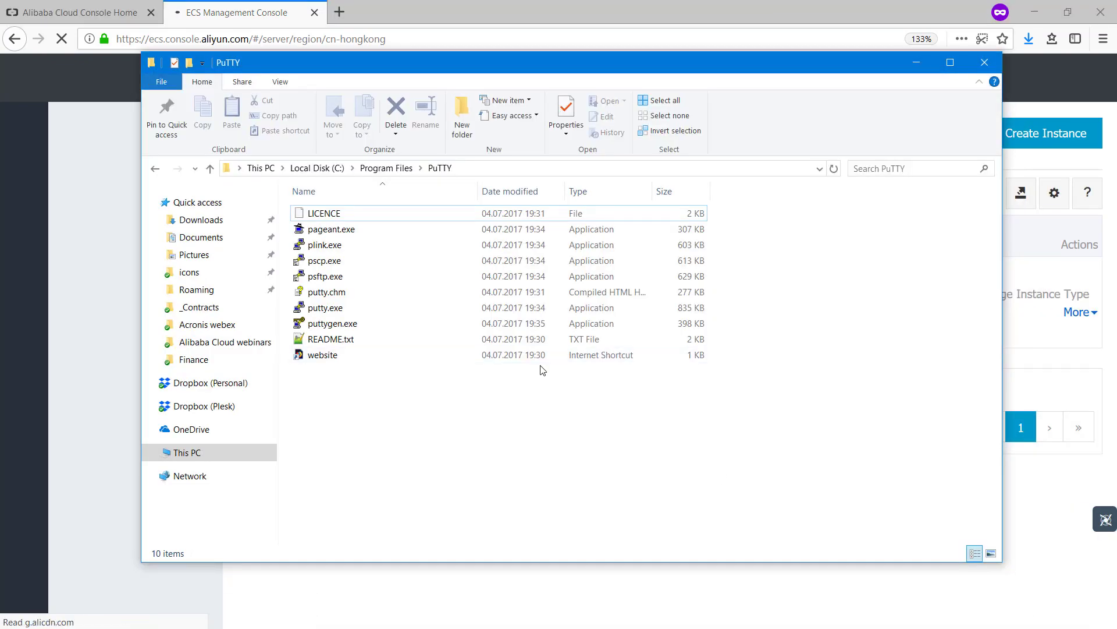
double_click(326, 323)
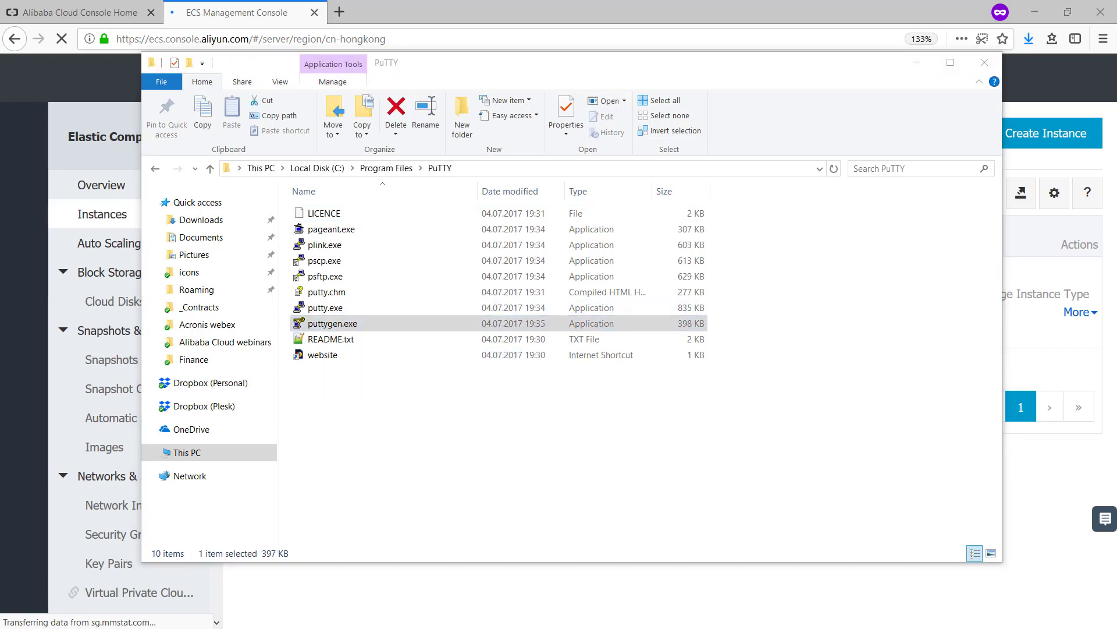
Import the downloaded plesk-demo.pem OpenSSH key into PuTTYgen
left_click_drag(965, 472, 574, 86)
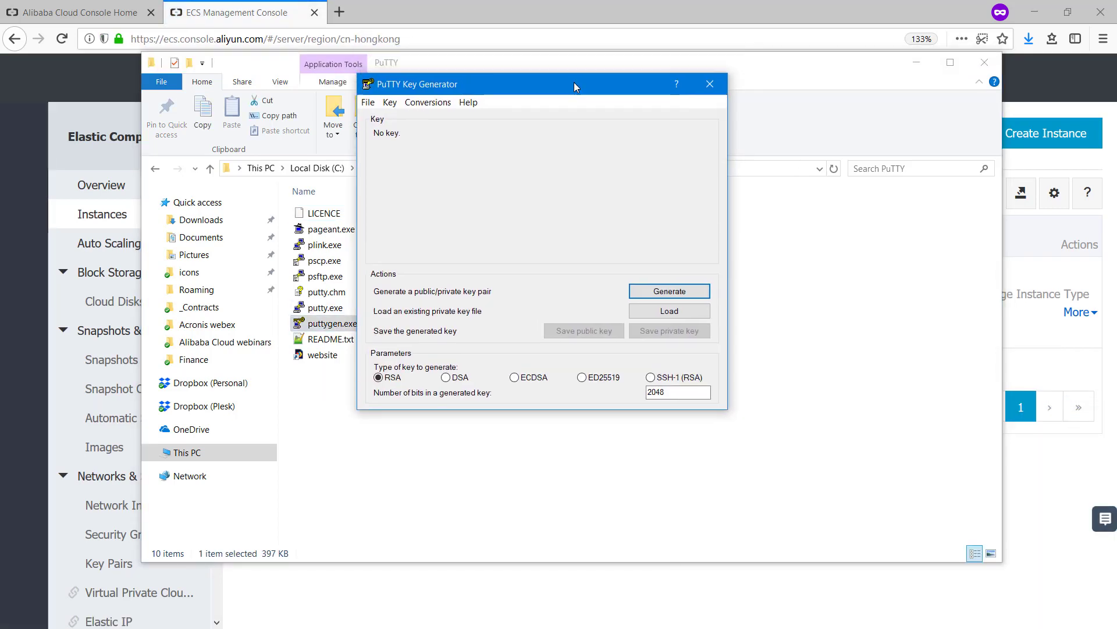
left_click(416, 106)
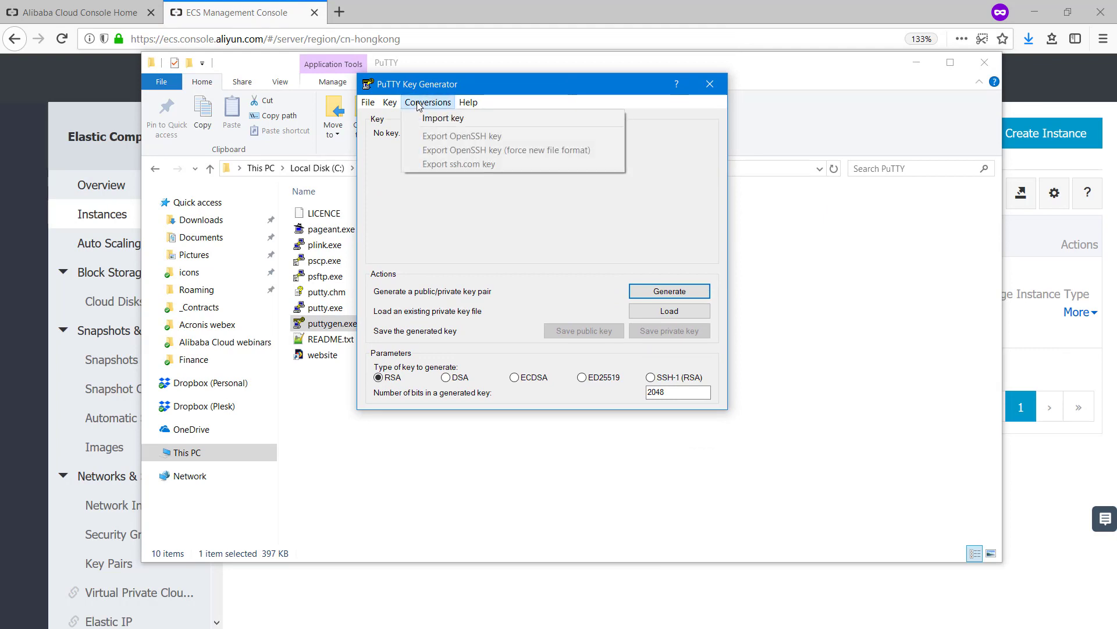
left_click(483, 119)
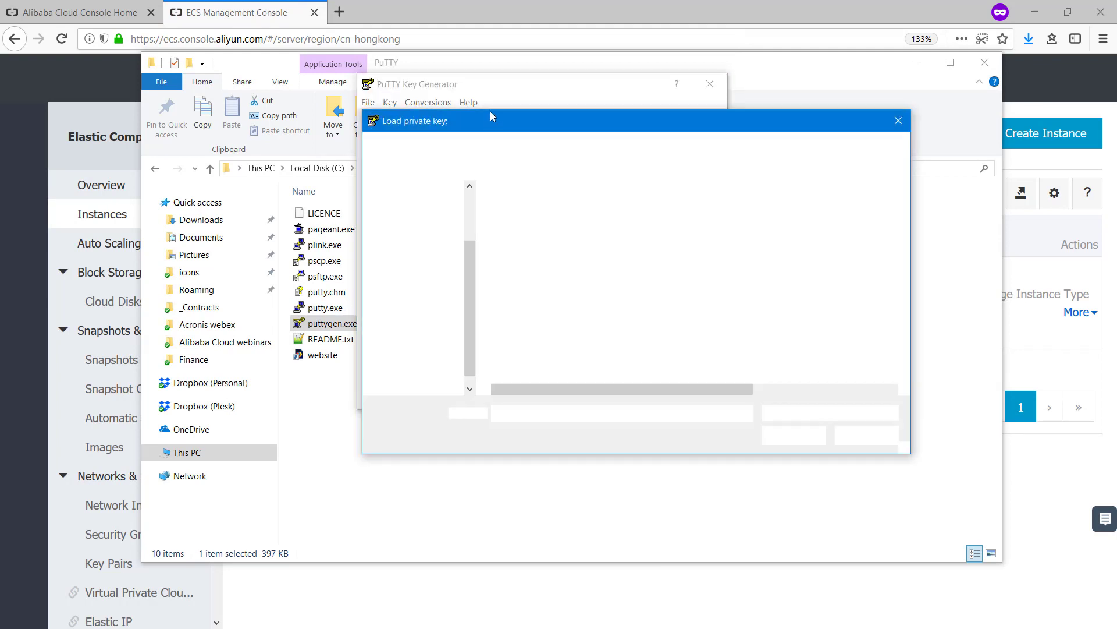
left_click(526, 213)
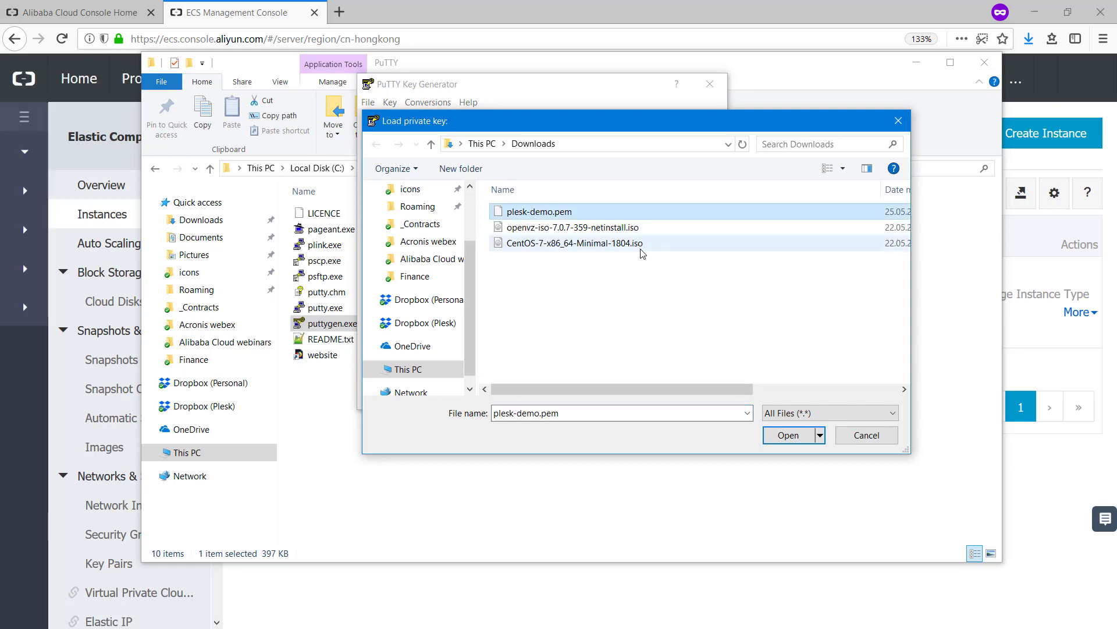
left_click(789, 436)
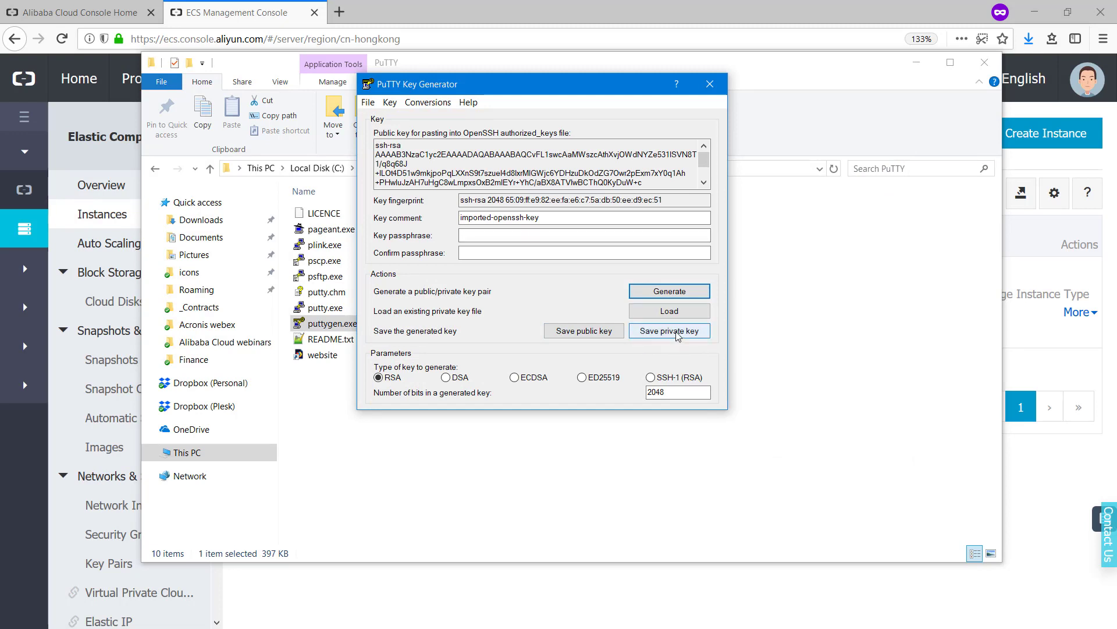
Save the key without a passphrase as plesk-demo.ppk in Downloads, then close PuTTYgen
left_click(678, 338)
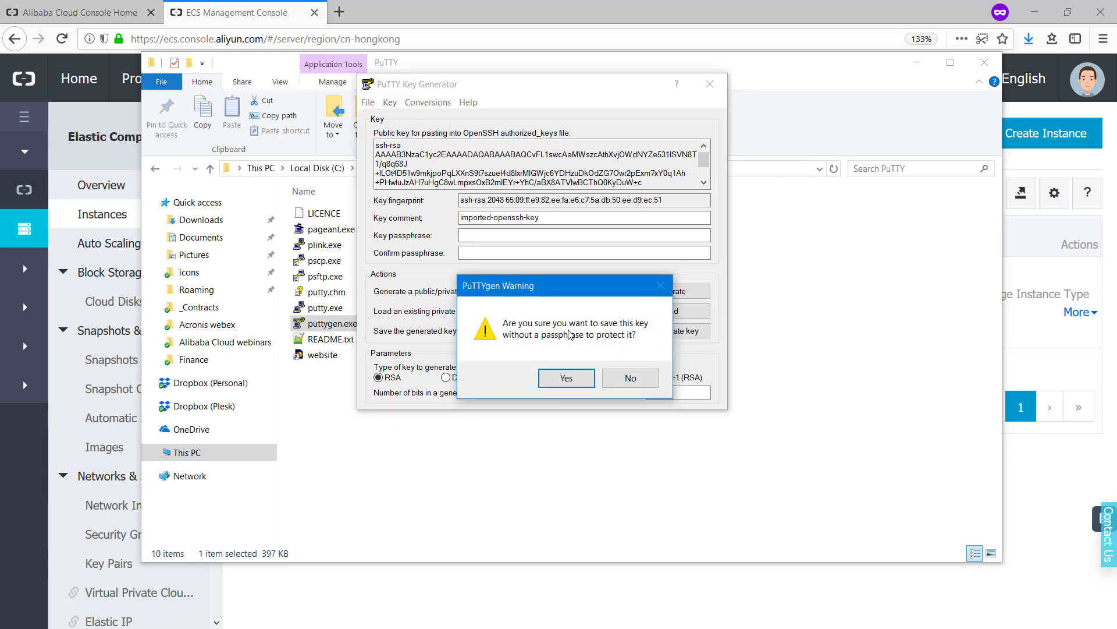
left_click(569, 379)
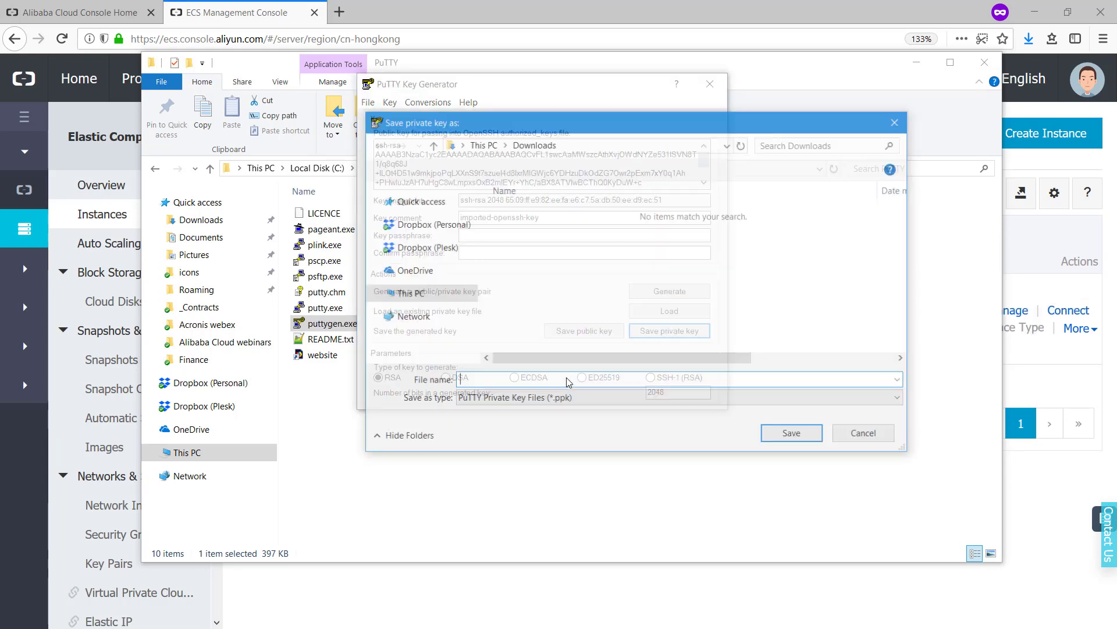
type("plesk-demo")
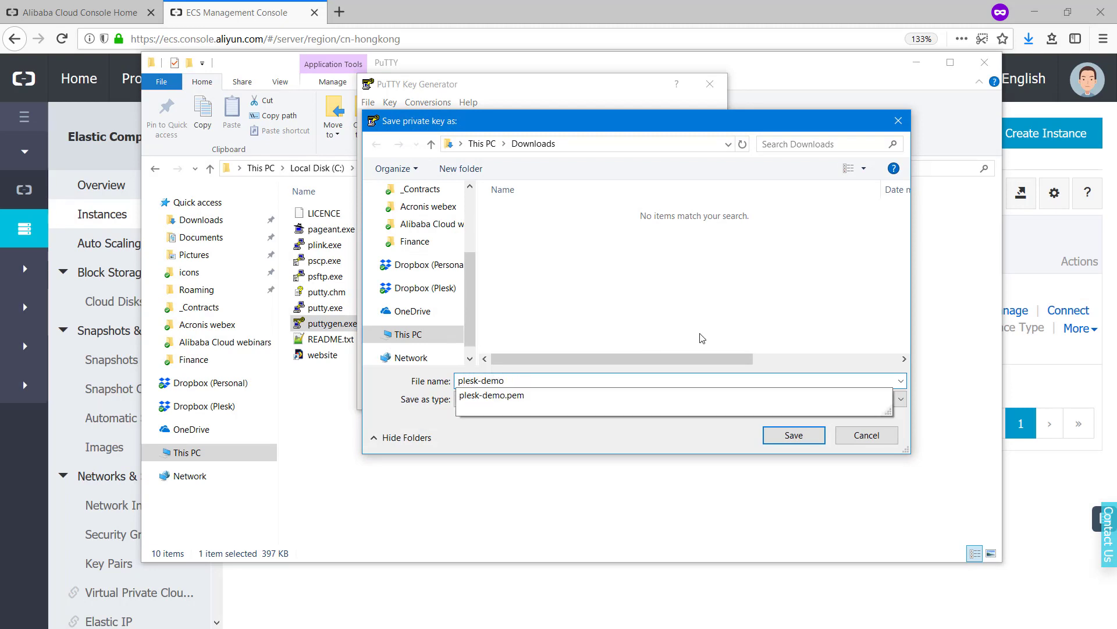
left_click(793, 435)
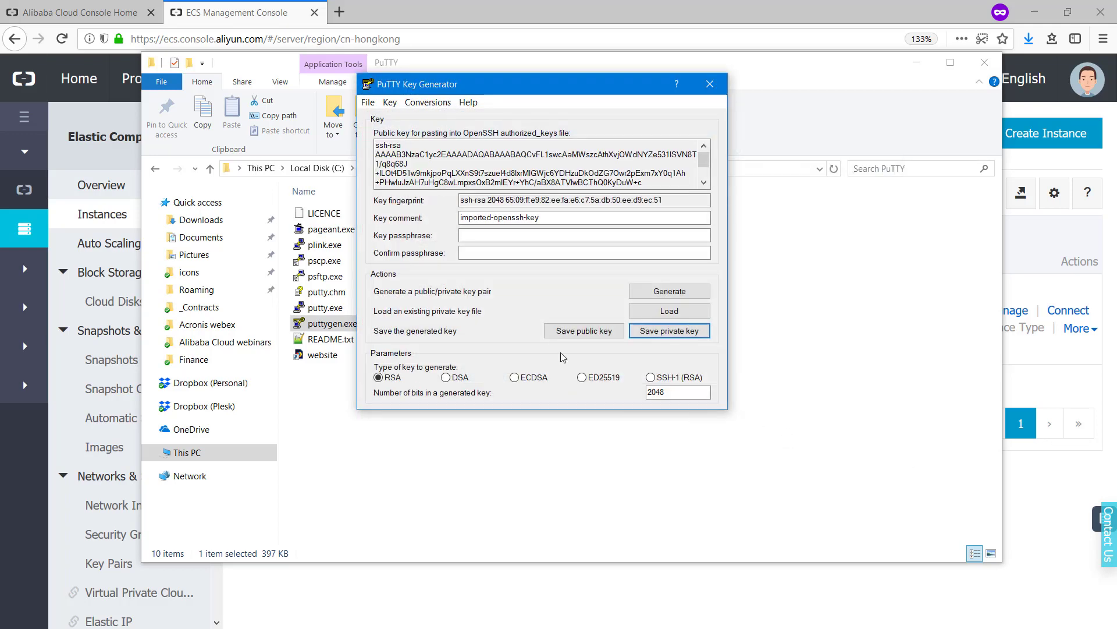
left_click(718, 87)
Refresh the ECS list until plesk-demo shows Running and copy its IP 47.75.148.38
left_click(816, 11)
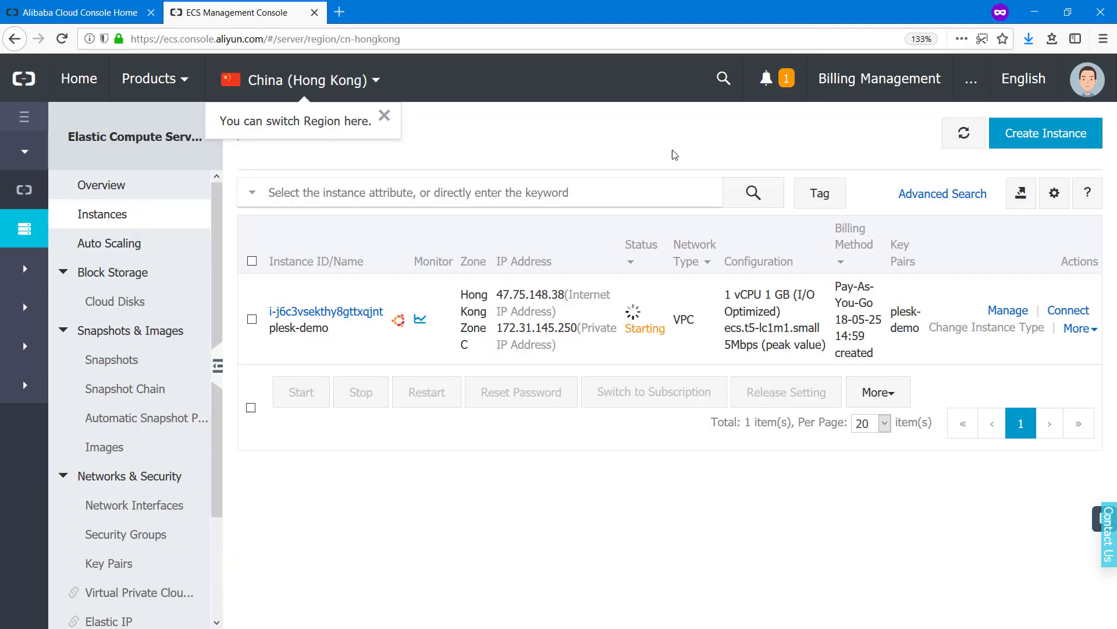
left_click(964, 135)
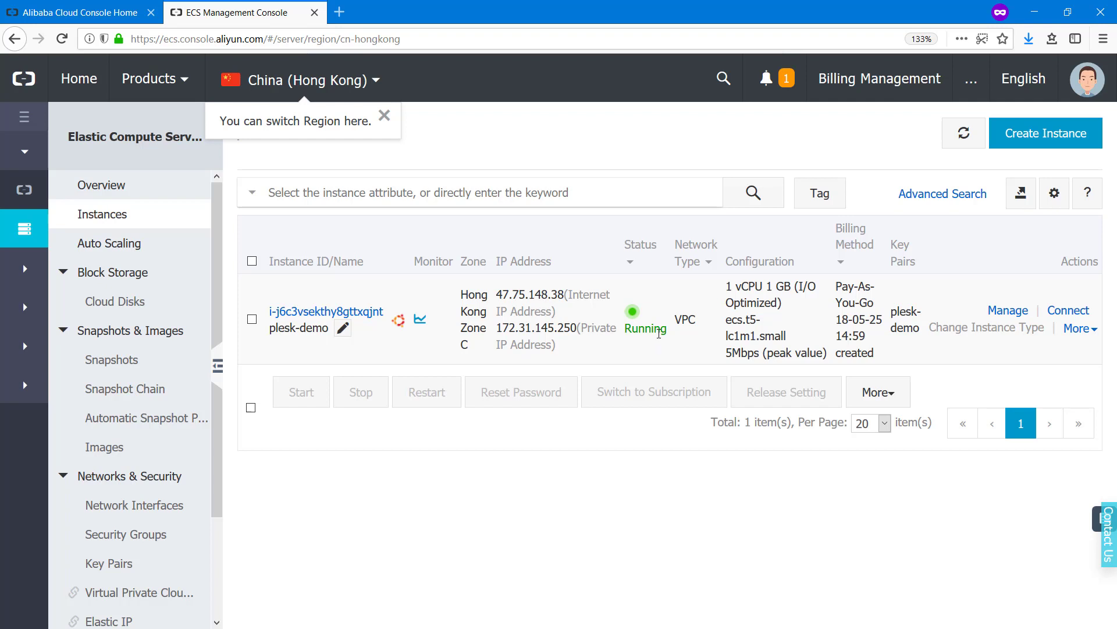
left_click_drag(498, 295, 564, 288)
key("ctrl+c")
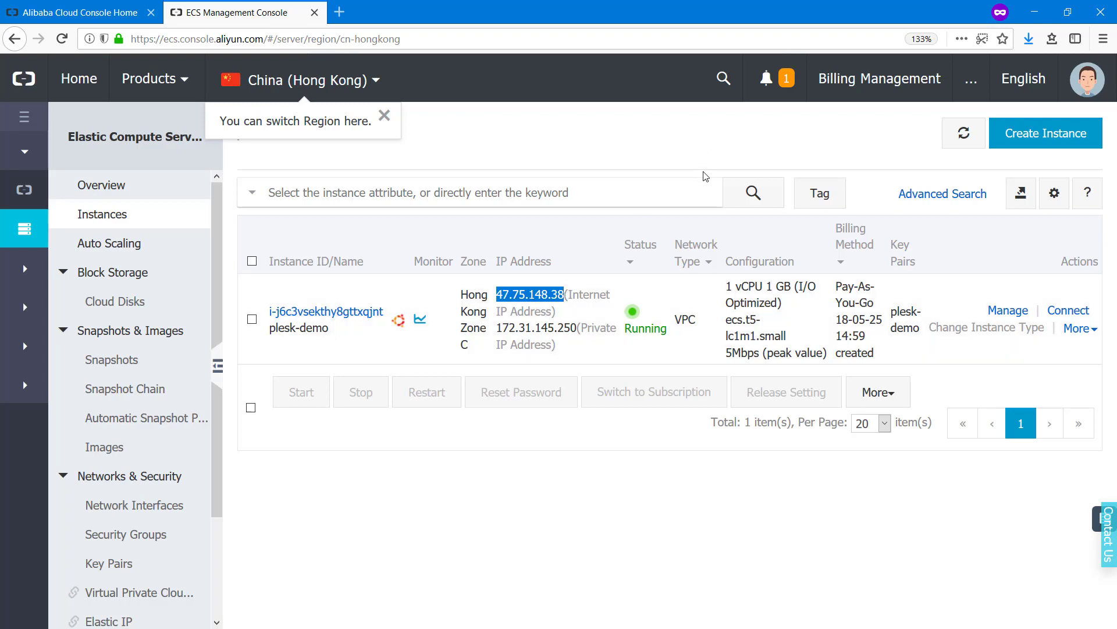
key("alt+Tab")
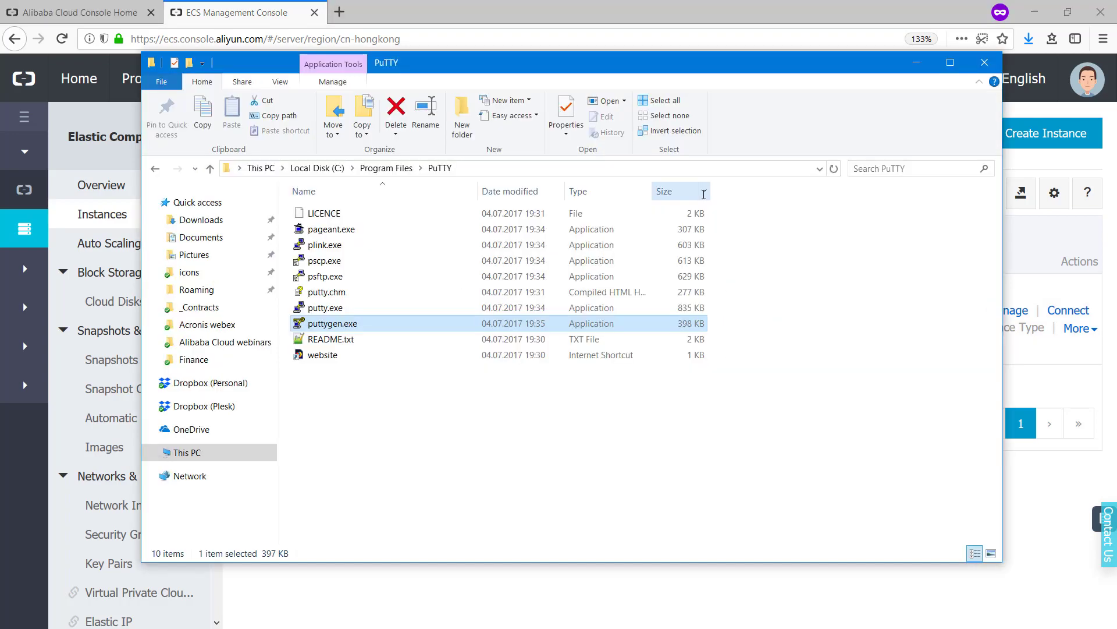
double_click(345, 312)
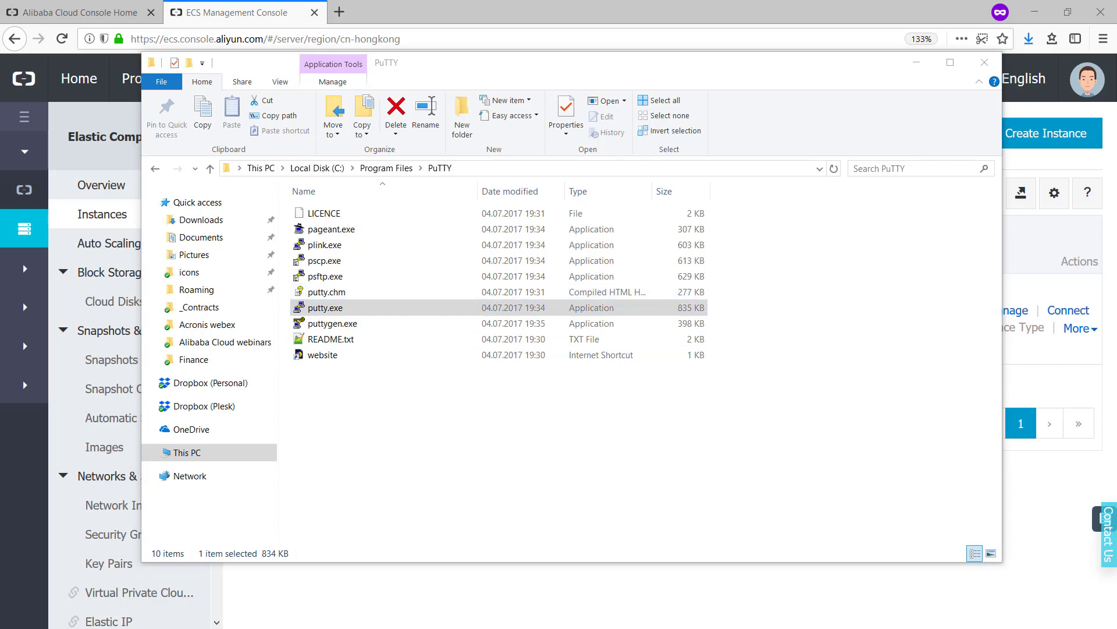
left_click(904, 87)
left_click(916, 62)
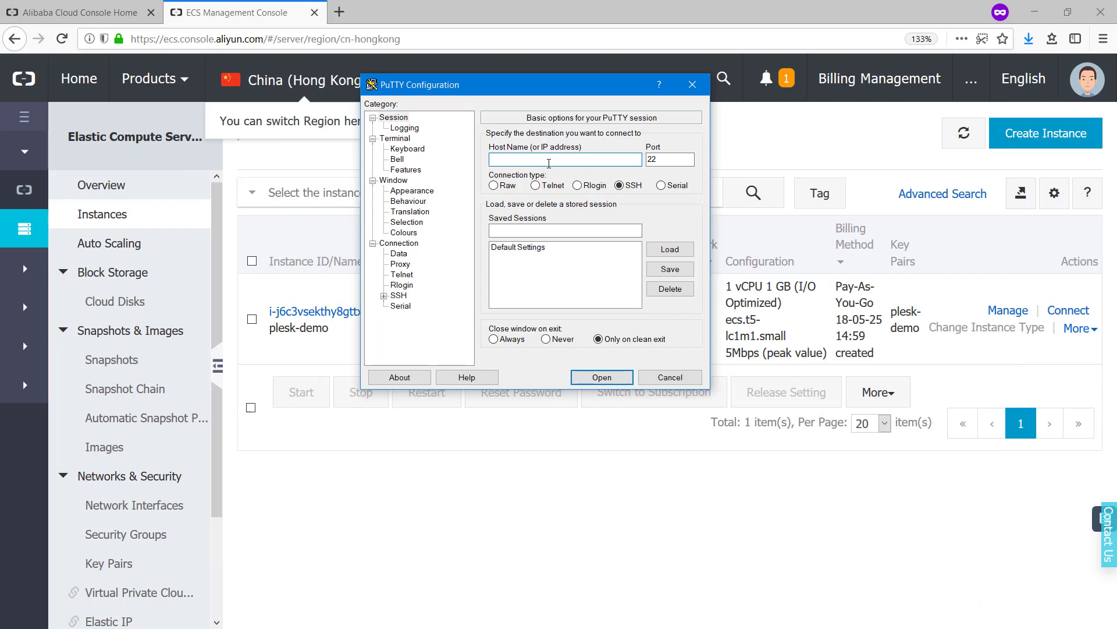
left_click(548, 164)
type("root@")
key("ctrl+v")
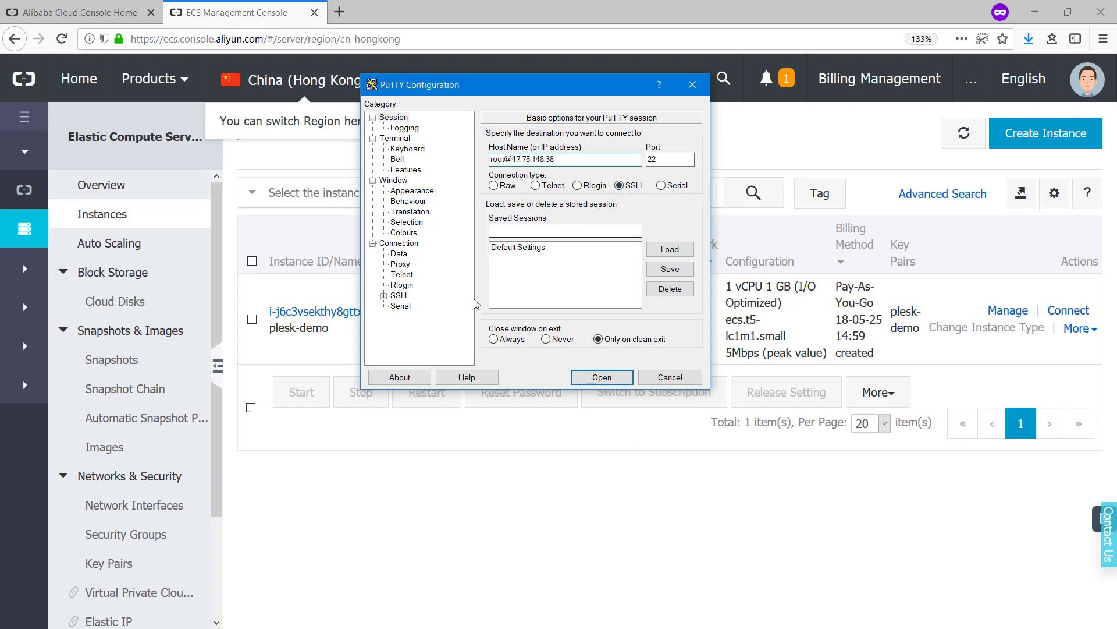
Set Downloads\plesk-demo.ppk as the SSH Auth private key and start the connection
left_click(384, 297)
left_click(409, 306)
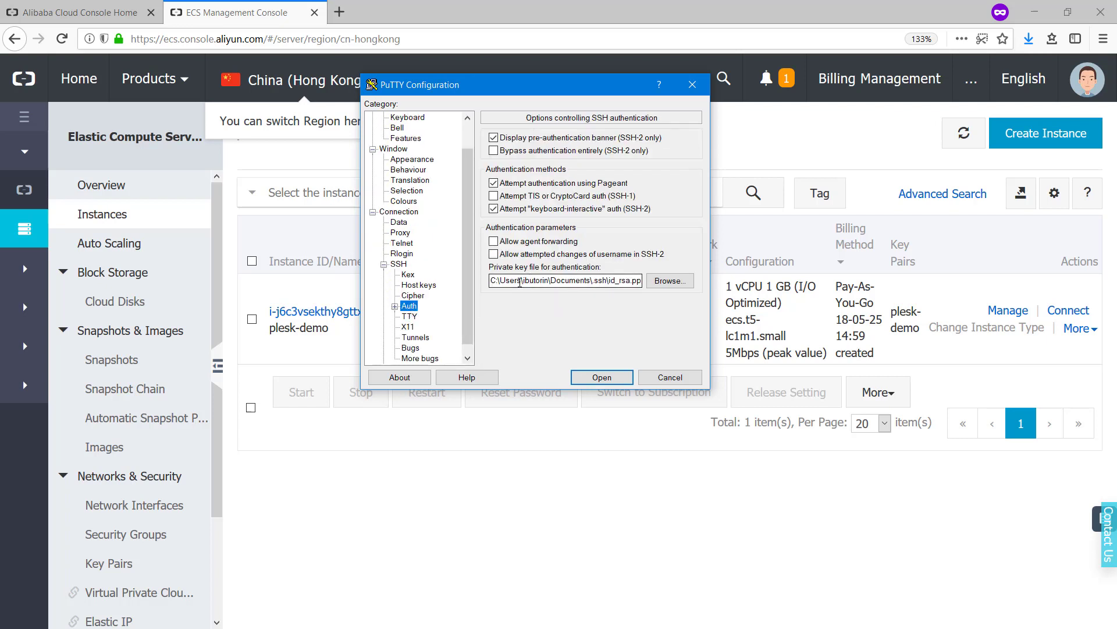
left_click(663, 282)
left_click(661, 286)
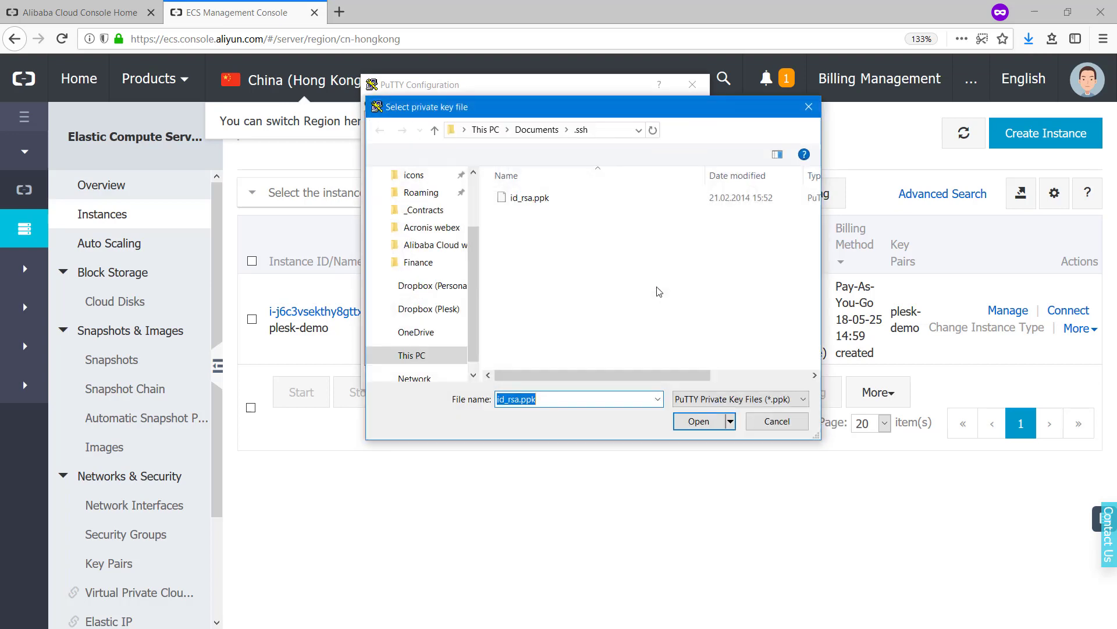
scroll(459, 205, "up", 2)
left_click(459, 205)
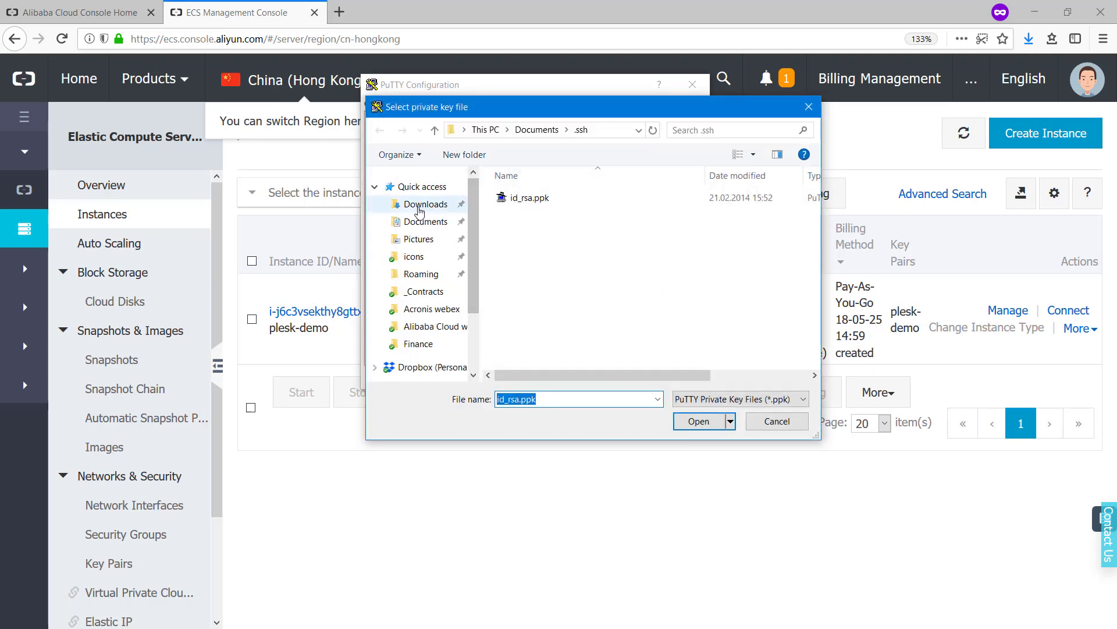
left_click(536, 203)
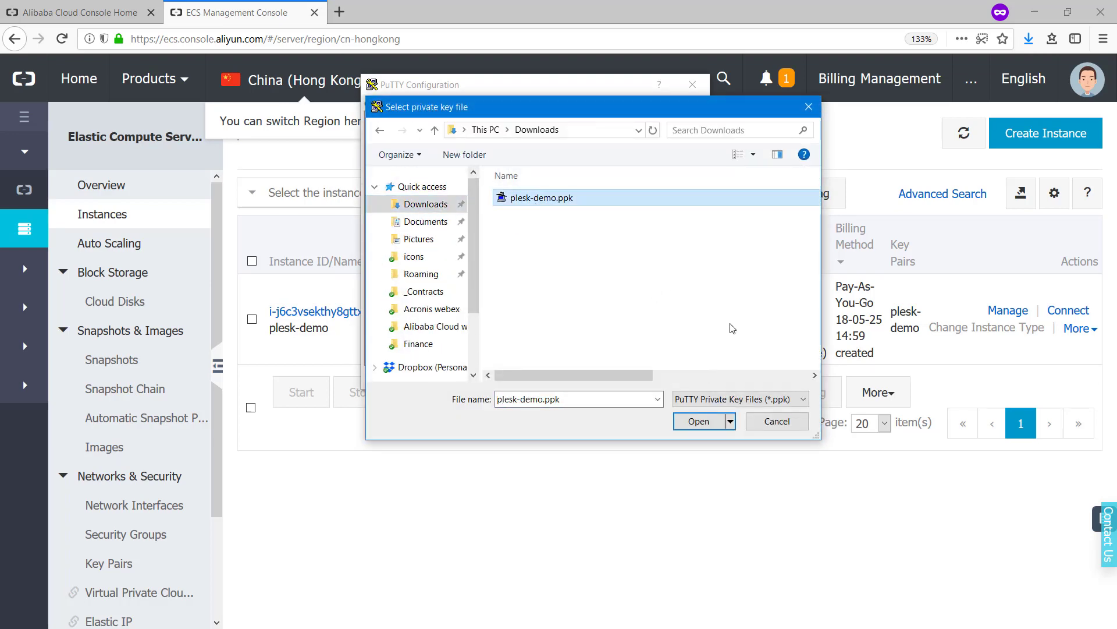
left_click(699, 422)
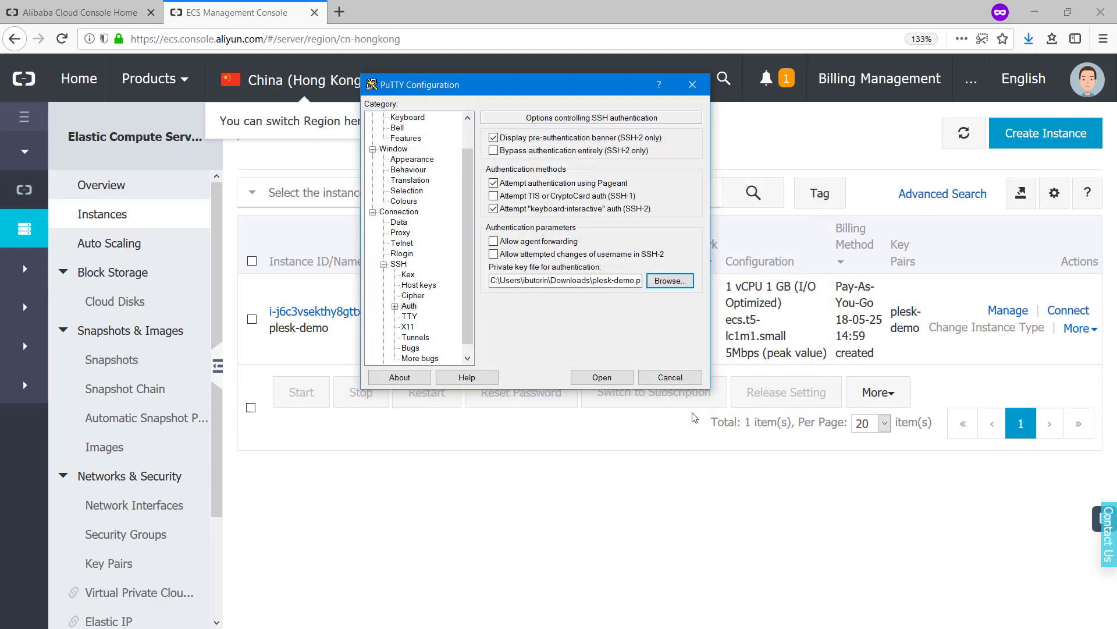
left_click(602, 378)
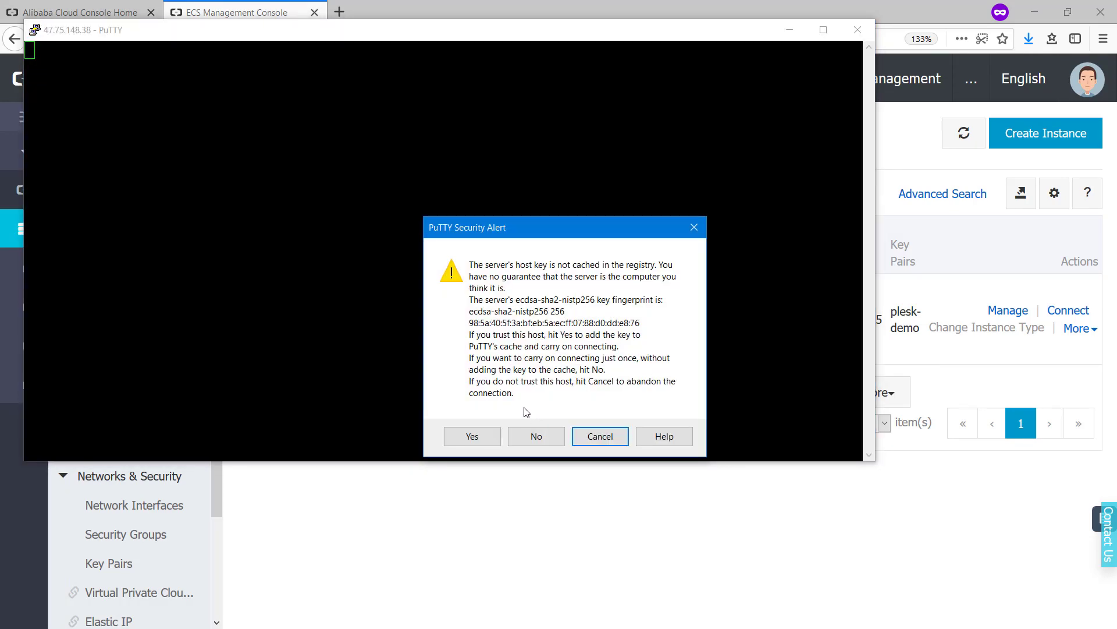
Trust the server's host key to log in as root, and enlarge the terminal window
left_click(472, 438)
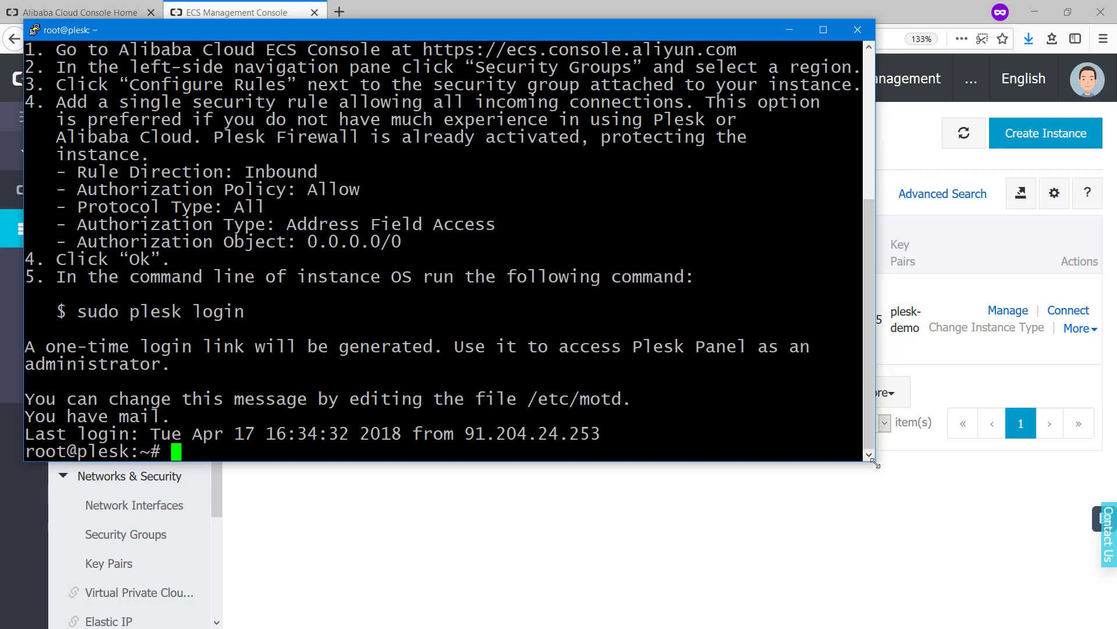
left_click_drag(875, 460, 1092, 600)
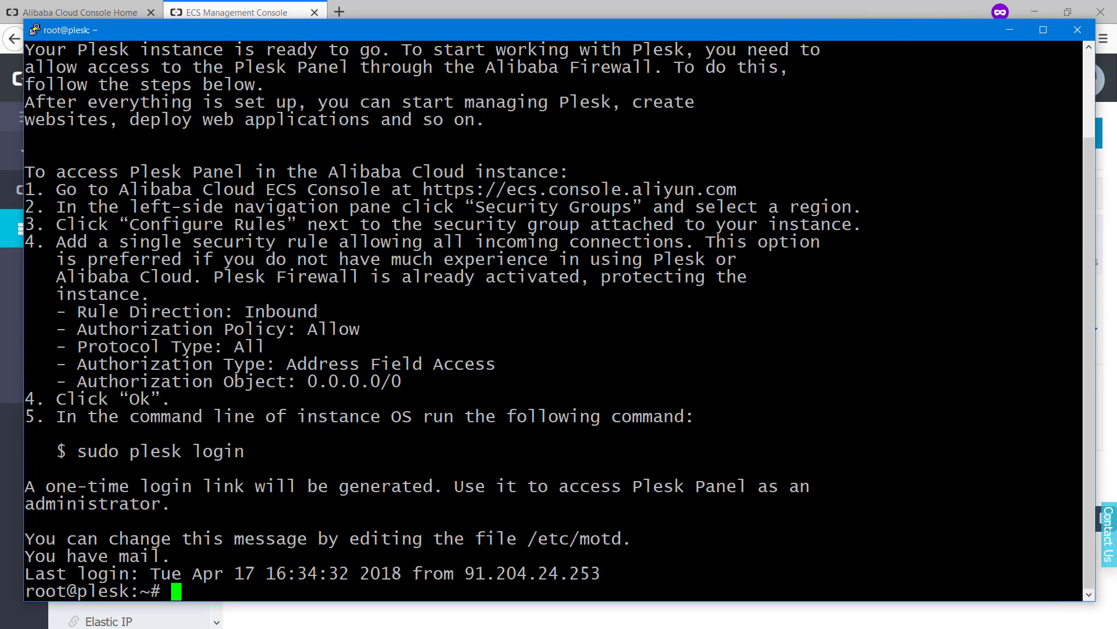
scroll(553, 320, "up", 2)
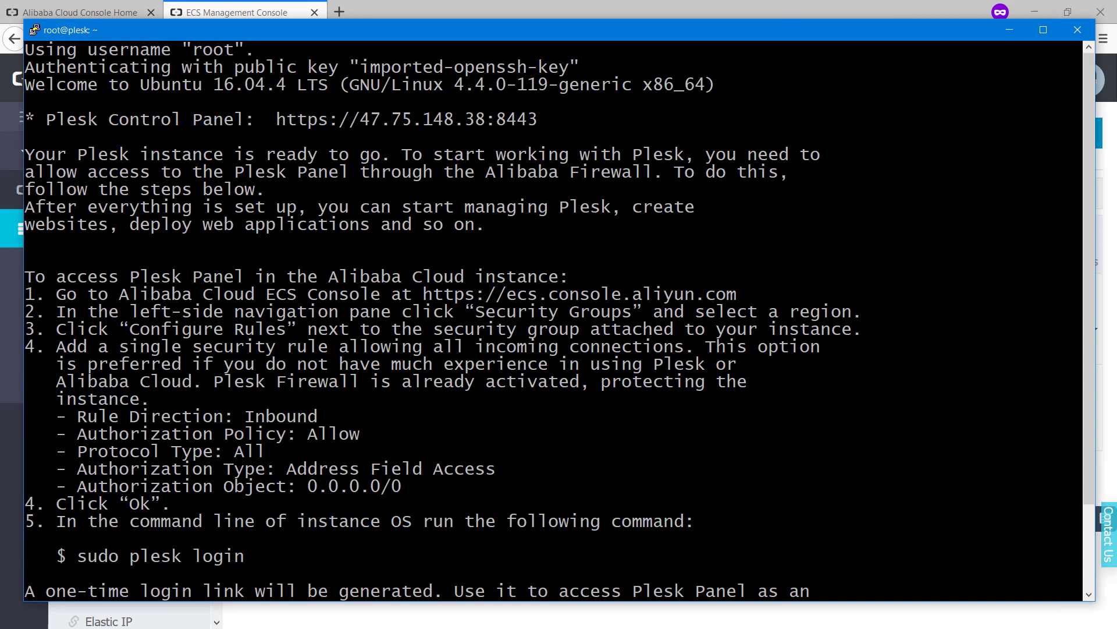
left_click_drag(278, 118, 526, 122)
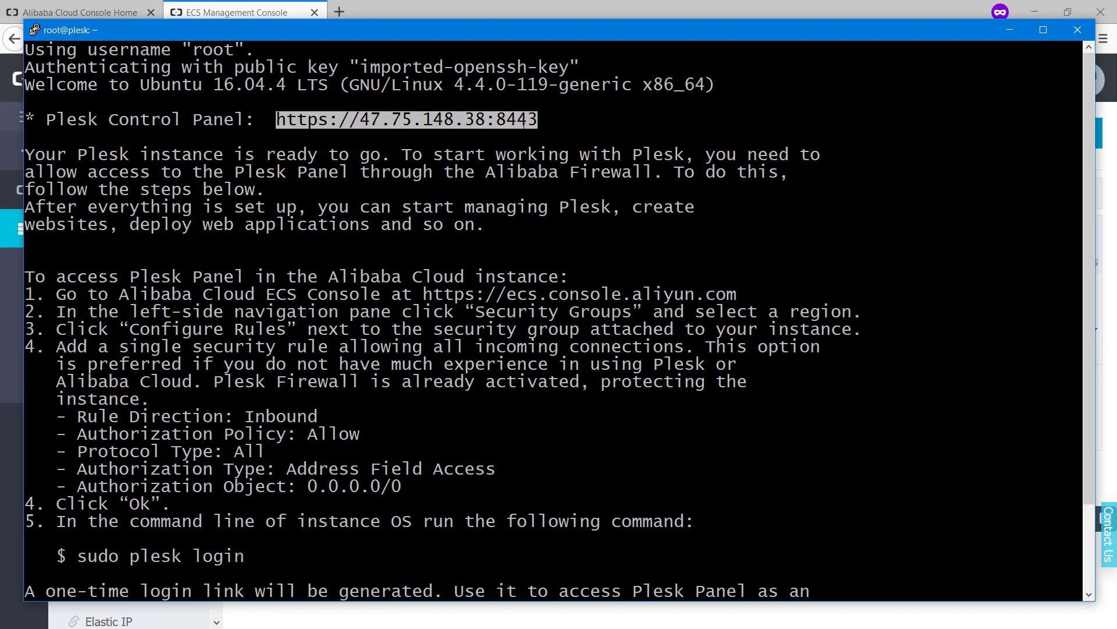
left_click(526, 121)
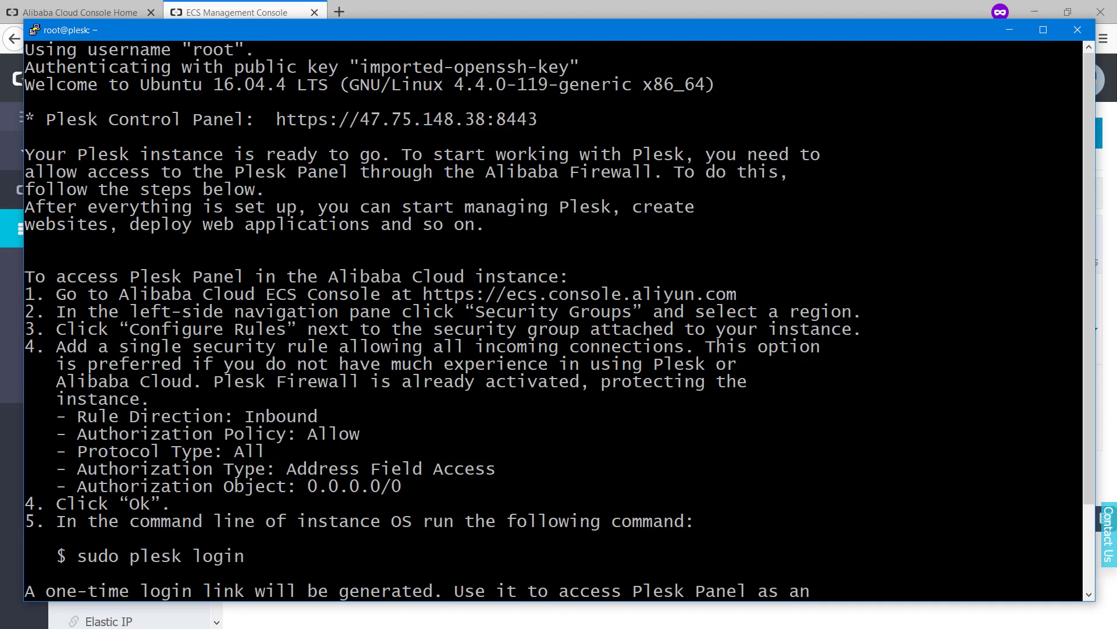
left_click_drag(538, 119, 493, 118)
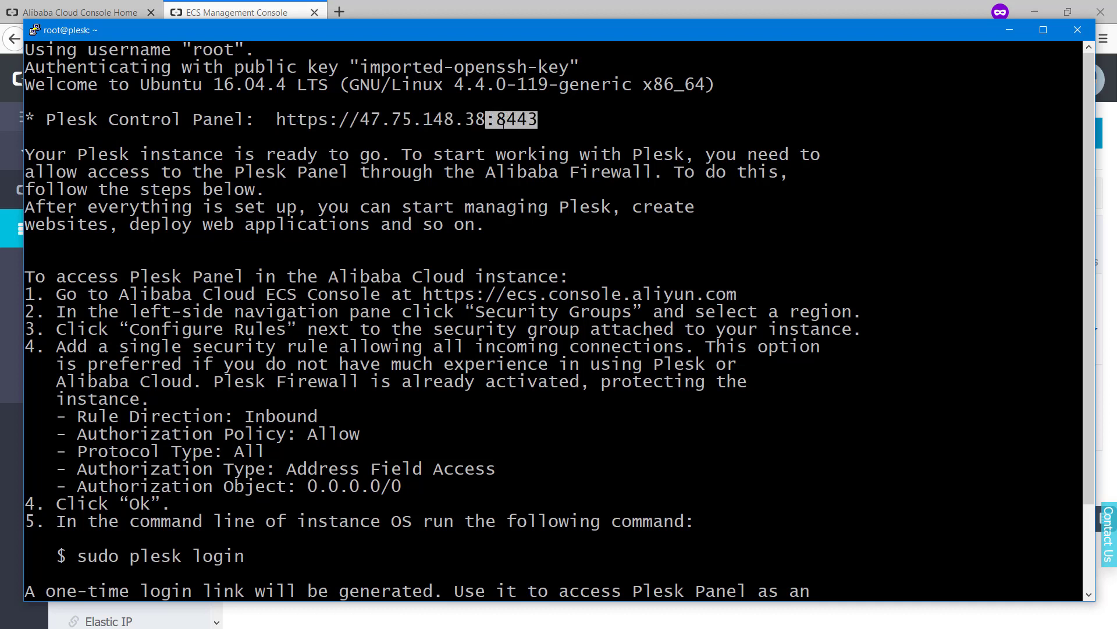
left_click_drag(278, 119, 322, 121)
scroll(553, 320, "down", 2)
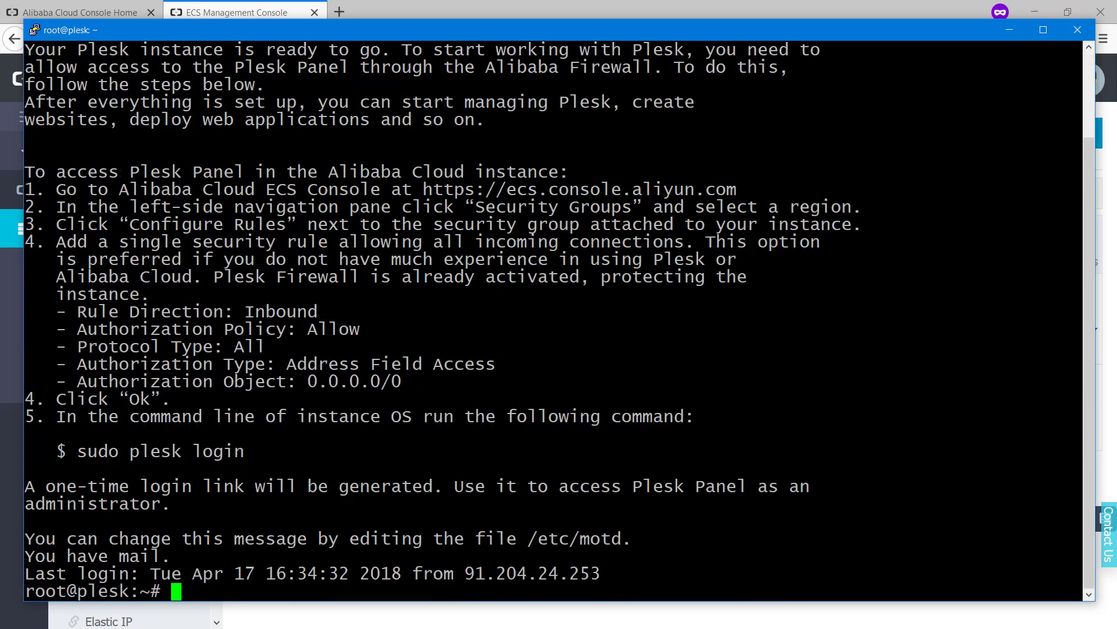
left_click_drag(25, 171, 643, 394)
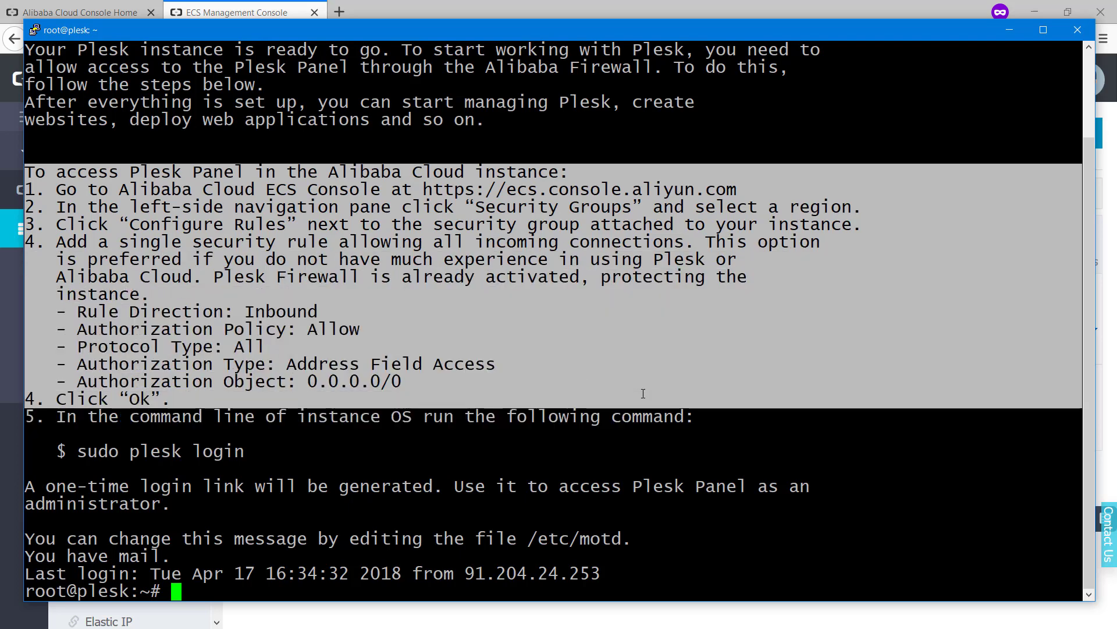
left_click(620, 354)
scroll(621, 354, "up", 2)
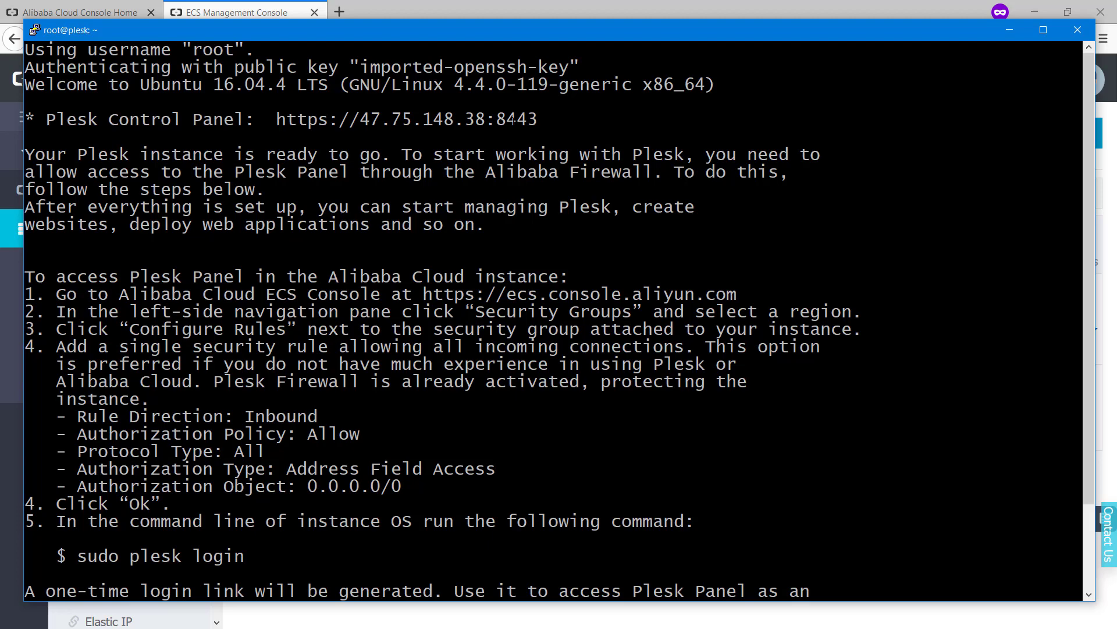
double_click(514, 119)
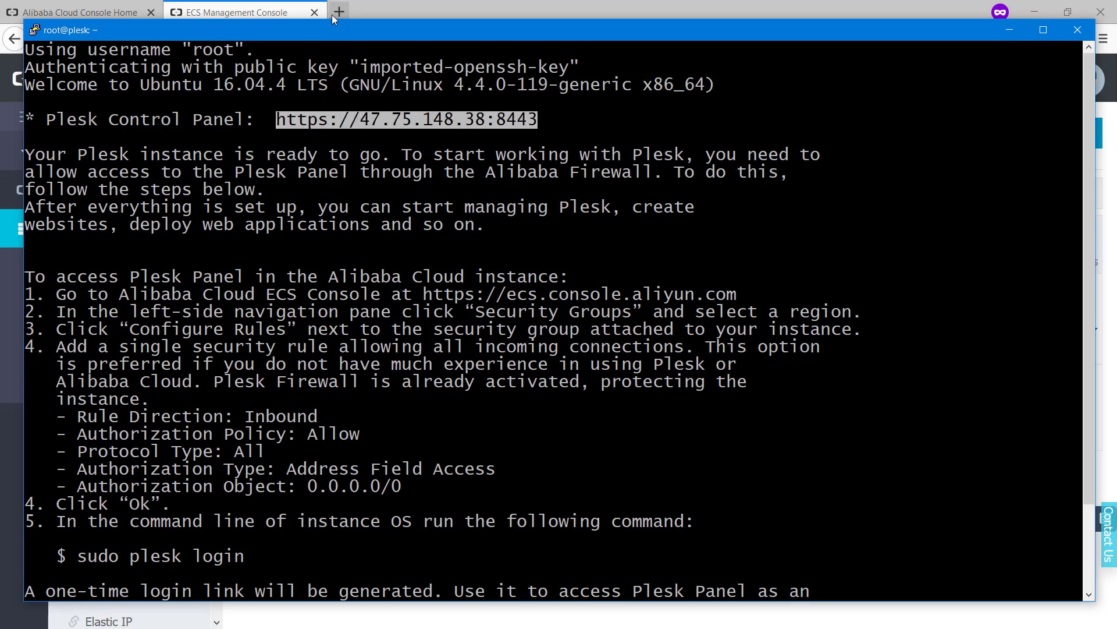
left_click(337, 13)
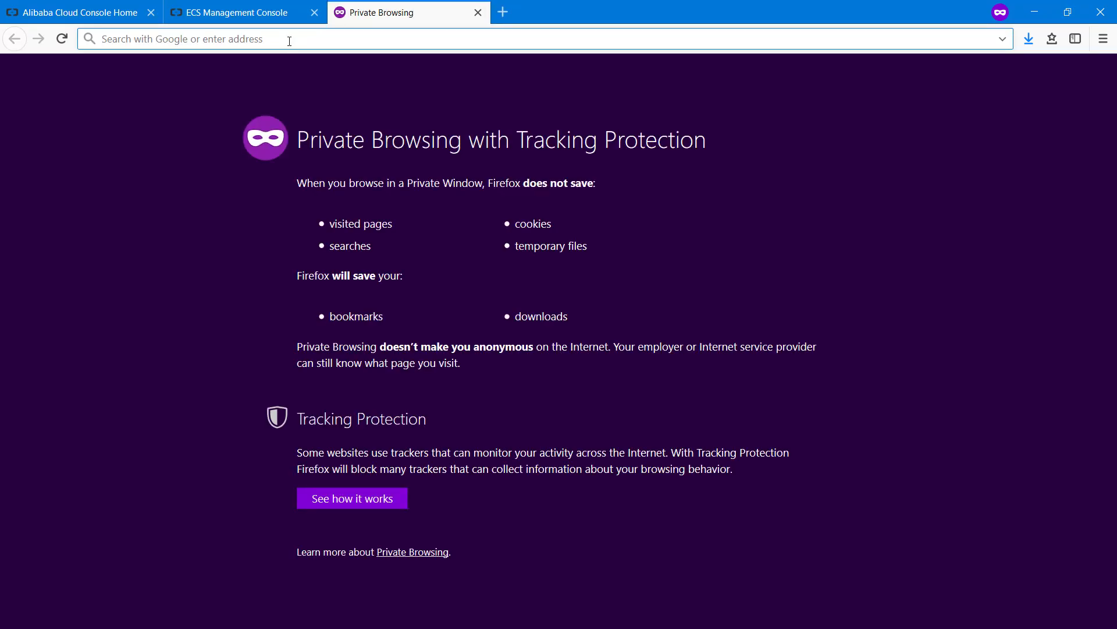
type("https://47.75.148.38:8443")
key("Return")
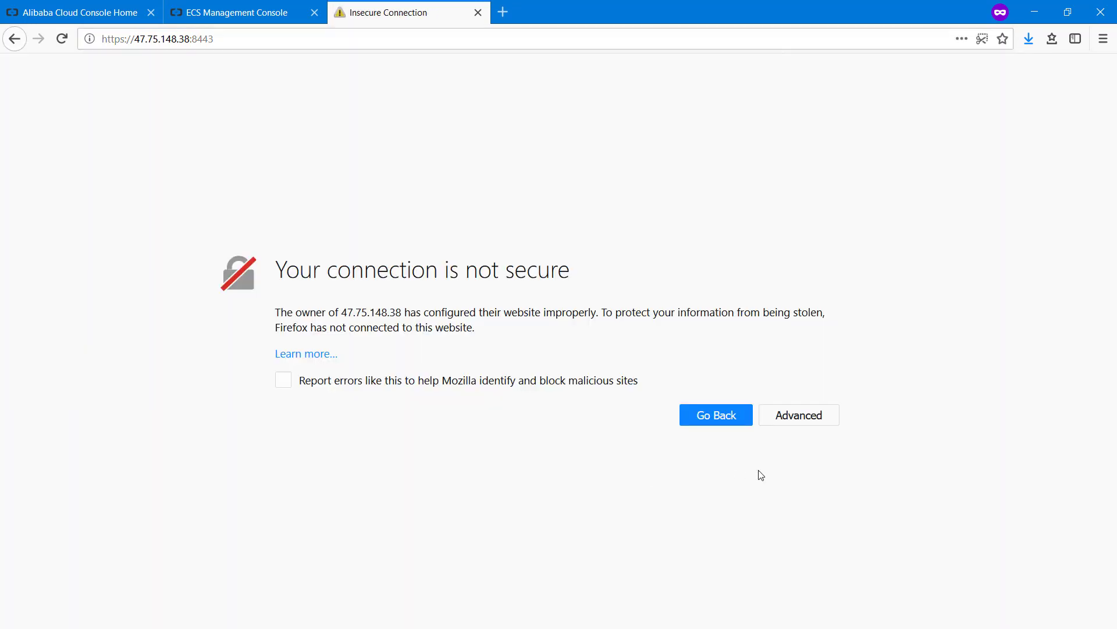
Add a security exception for the server's self-signed certificate (SEC_ERROR_UNKNOWN_ISSUER)
left_click(794, 420)
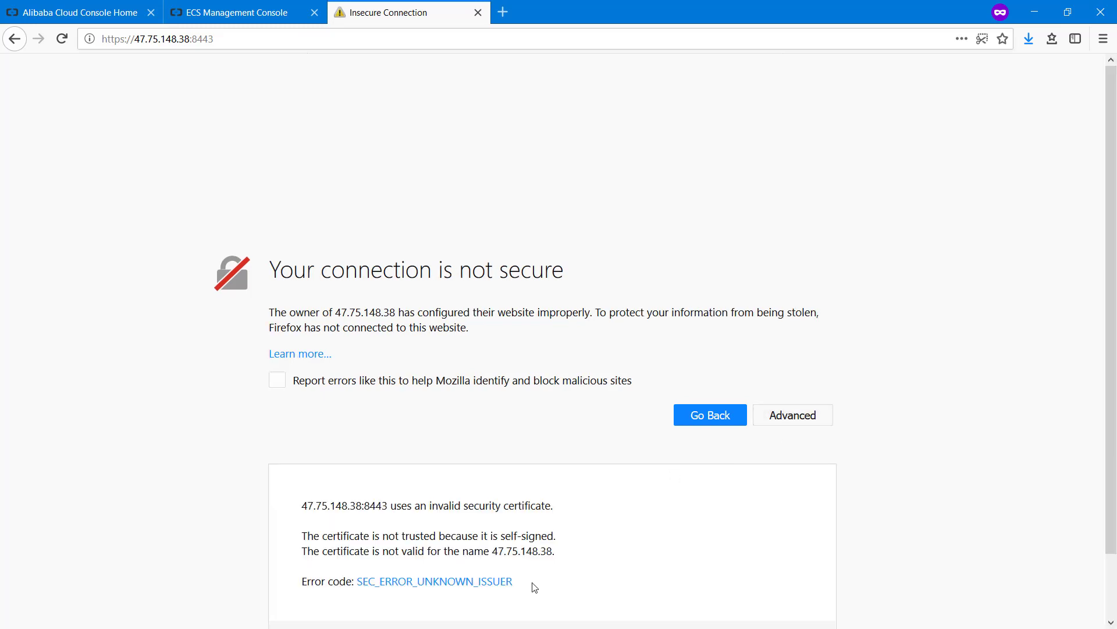
left_click_drag(534, 587, 355, 589)
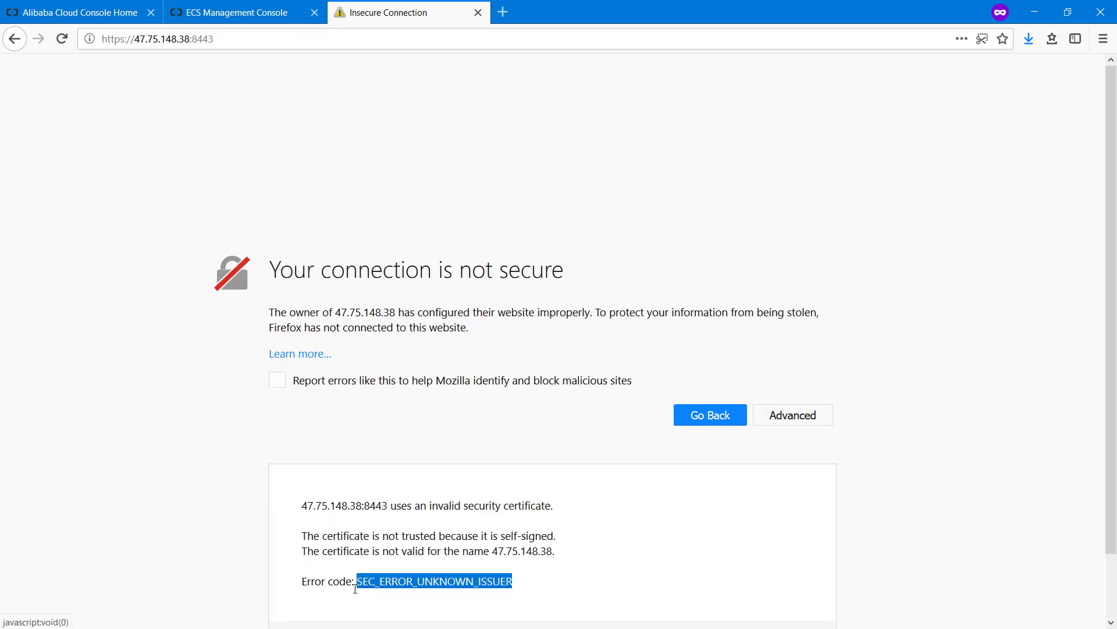
scroll(758, 521, "down", 1)
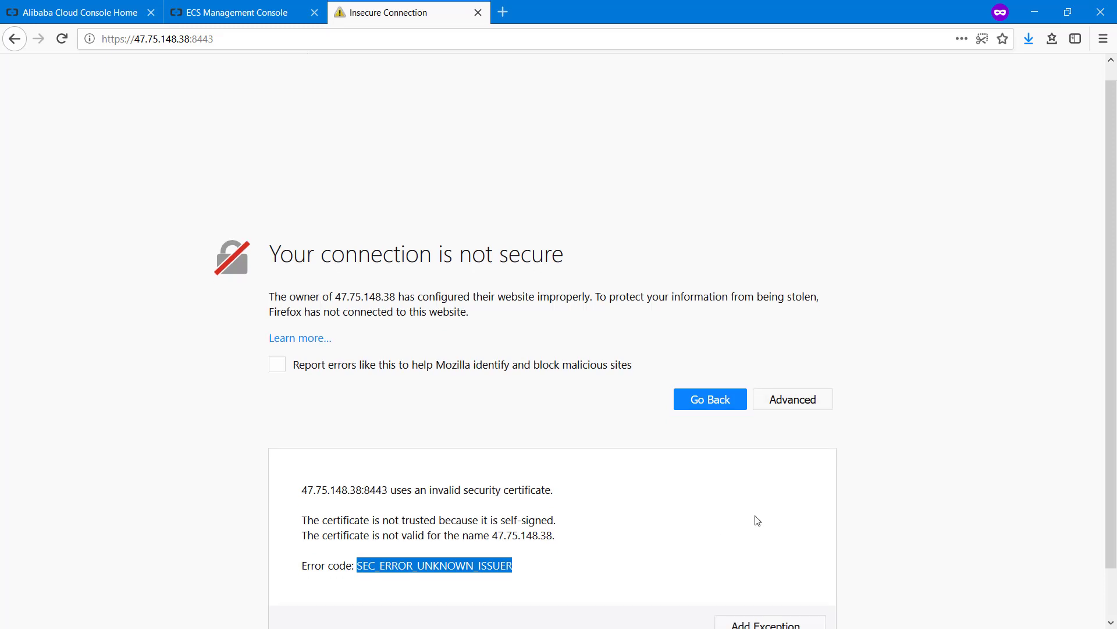
left_click(769, 572)
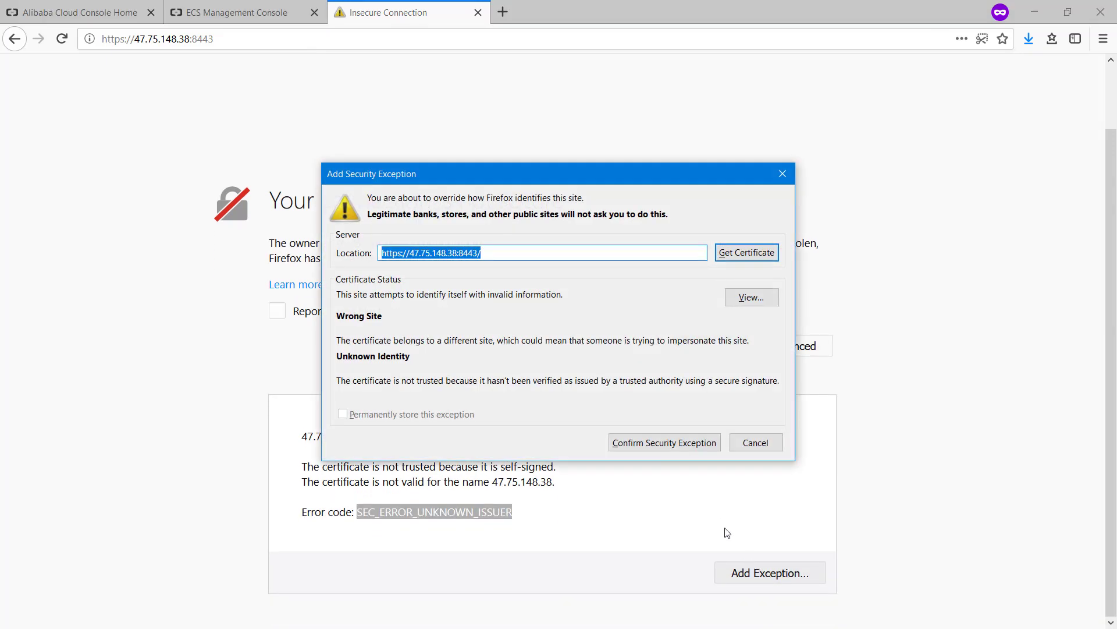
left_click(640, 445)
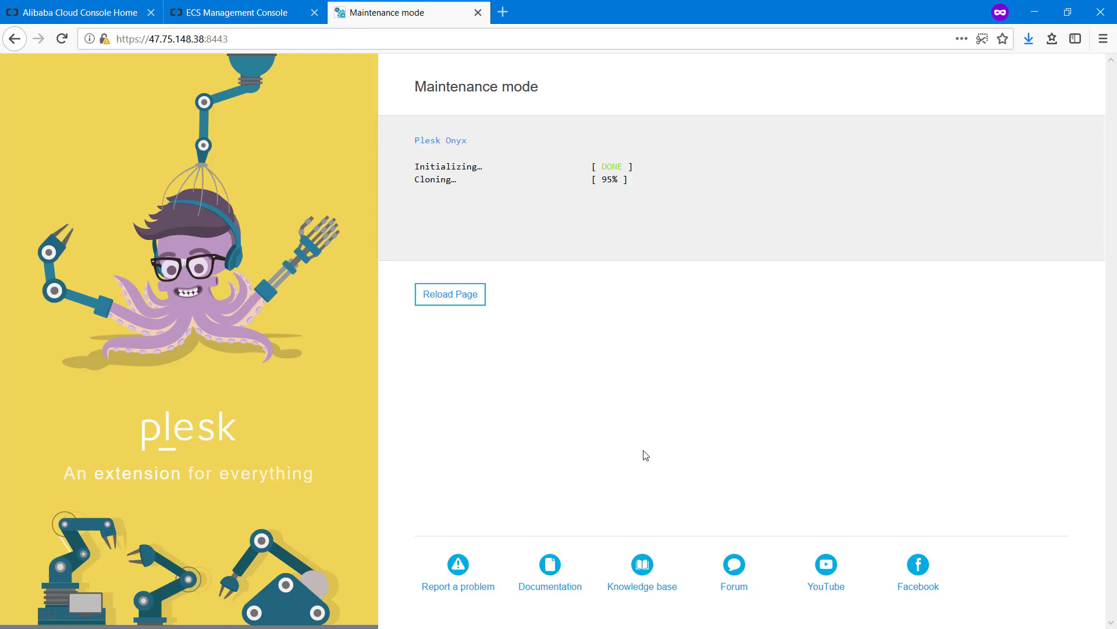
Zoom the page to 120%, reload once Plesk Onyx 17.8.11 finishes deploying, then return to PuTTY
key("ctrl+plus")
key("ctrl+plus")
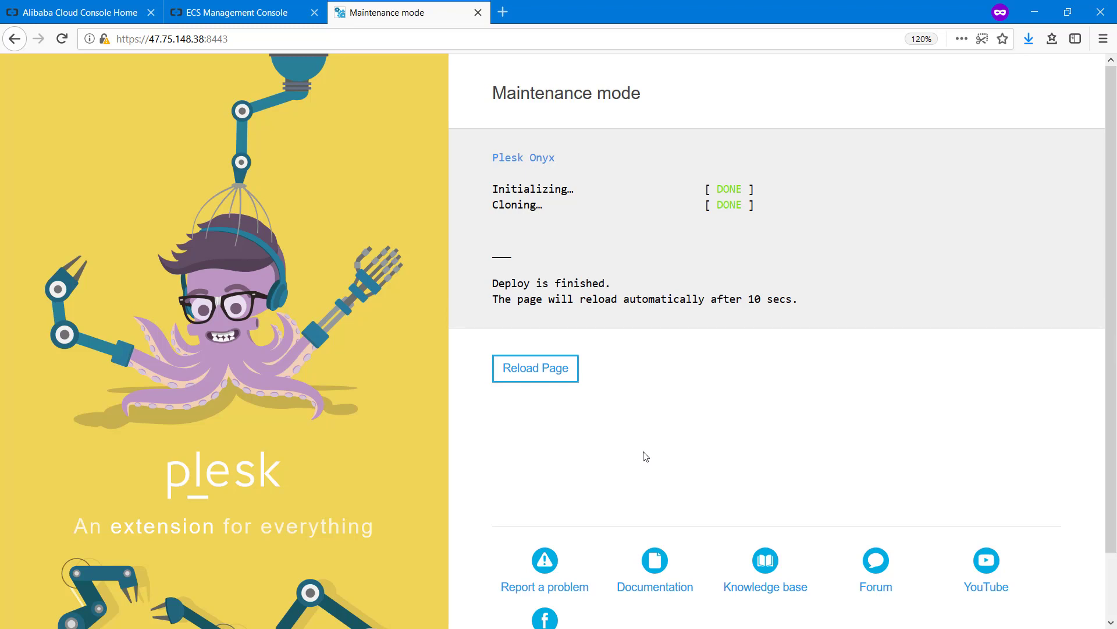
left_click(526, 379)
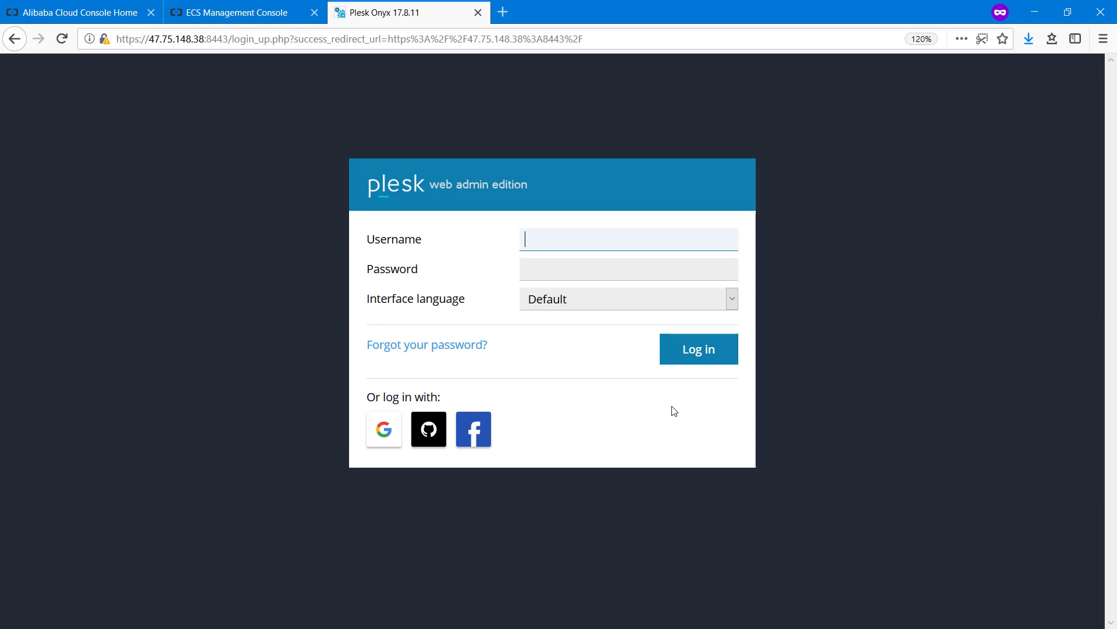
key("alt+Tab")
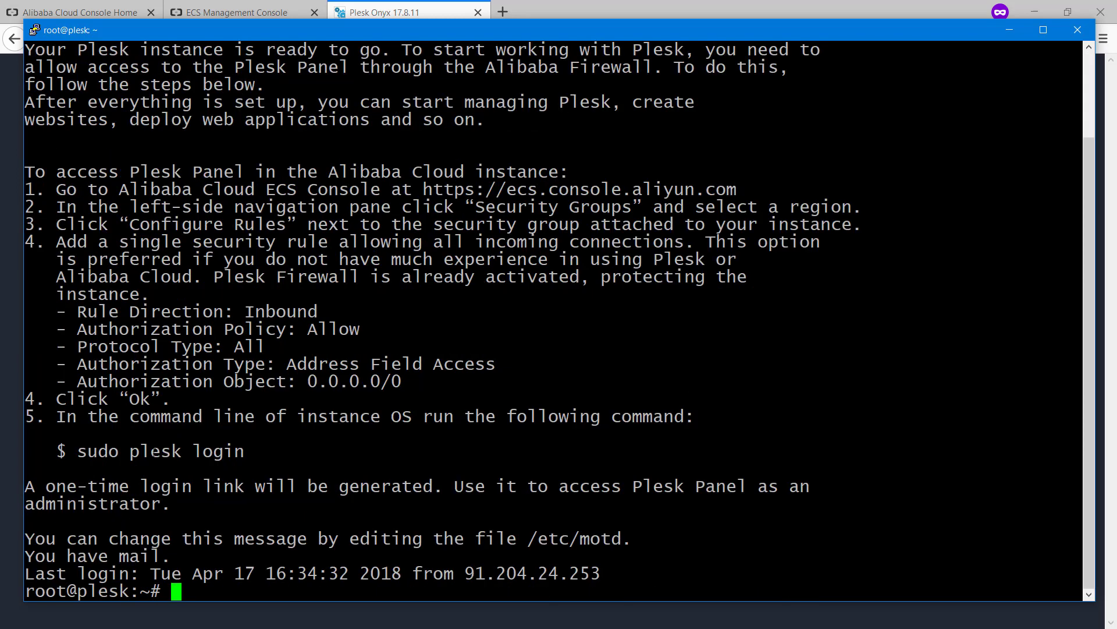
Run plesk login in the root shell and copy the one-time login link for 47.75.148.38
left_click_drag(154, 451, 205, 450)
right_click(206, 450)
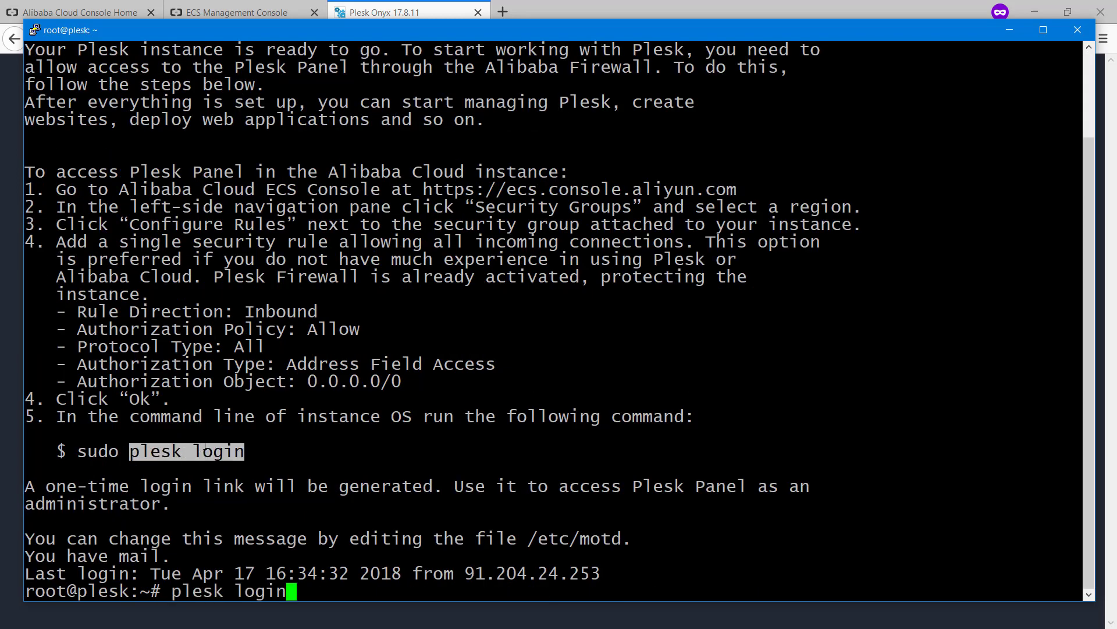
key("Return")
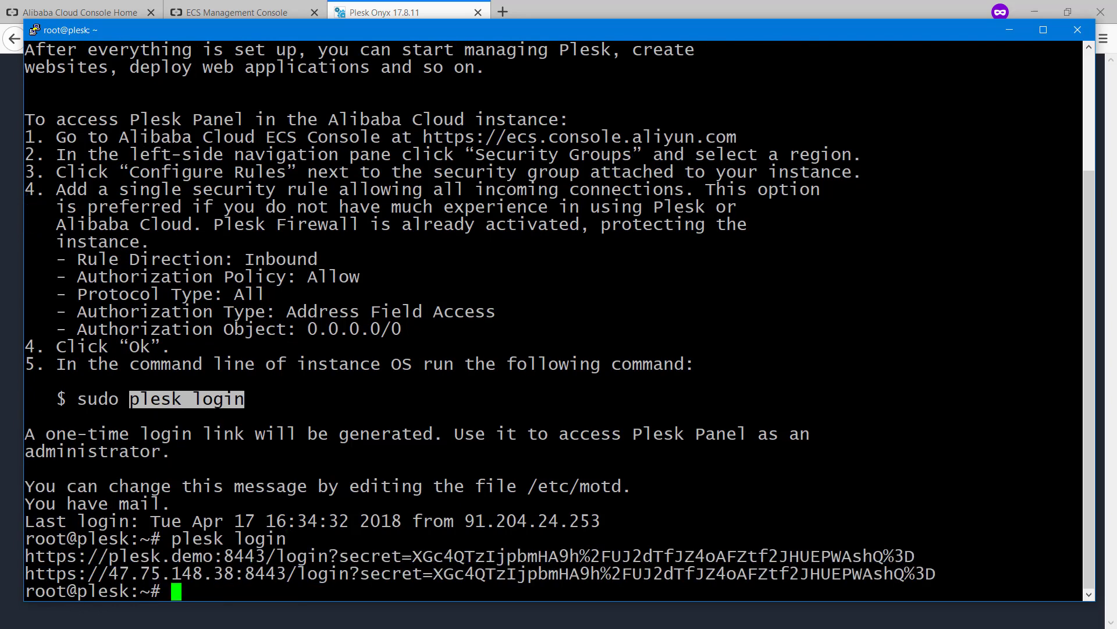
left_click_drag(433, 573, 780, 586)
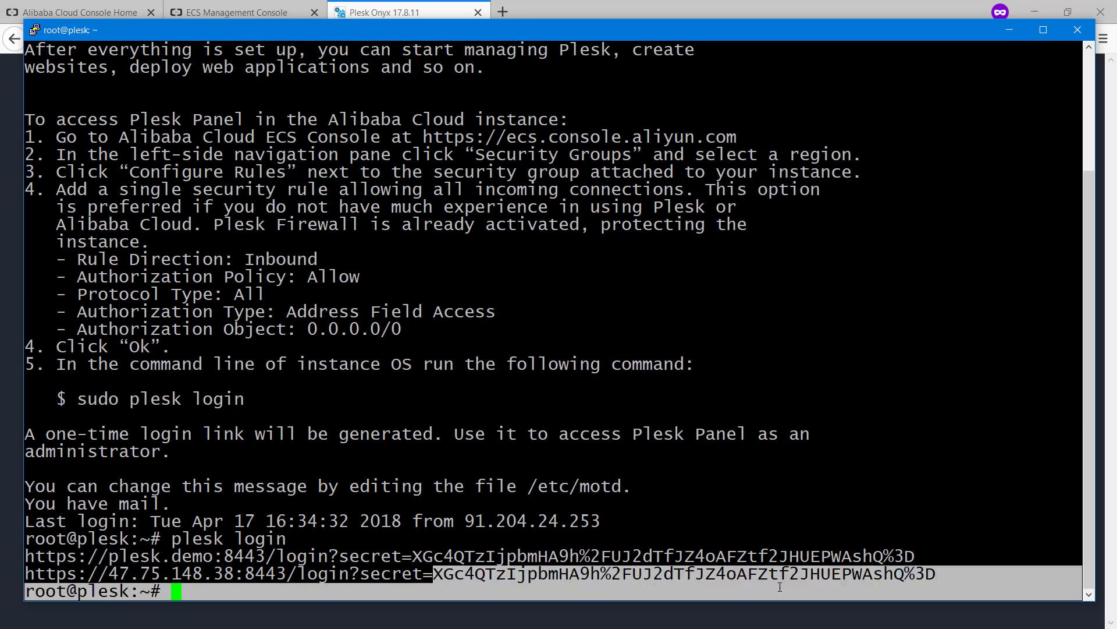
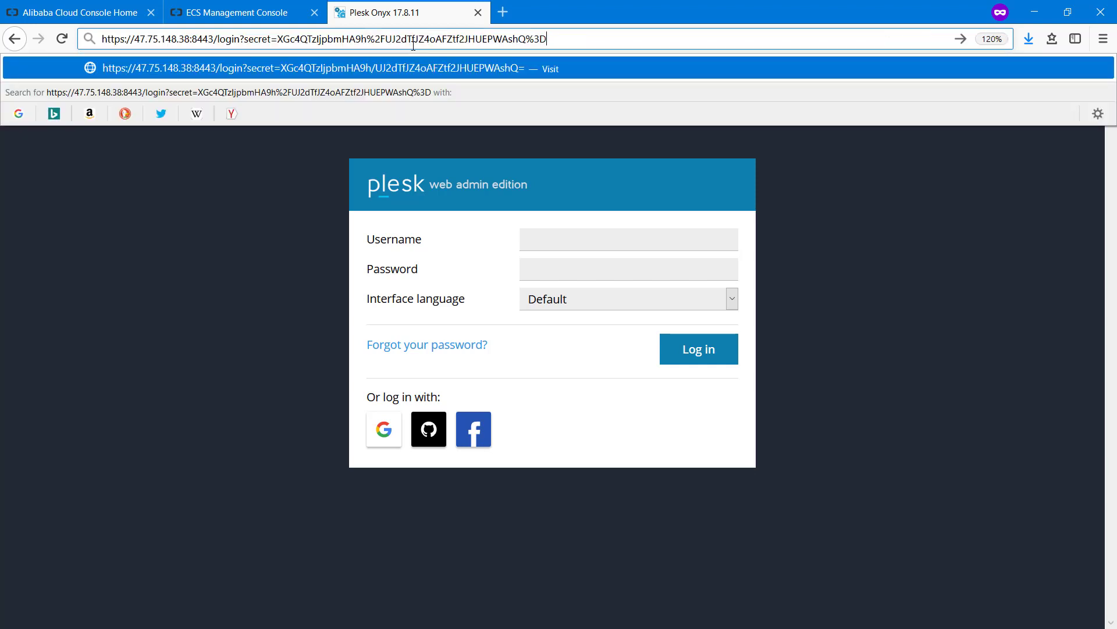
Load the Plesk login address and enter the admin contact e-mail in the setup form
key("Return")
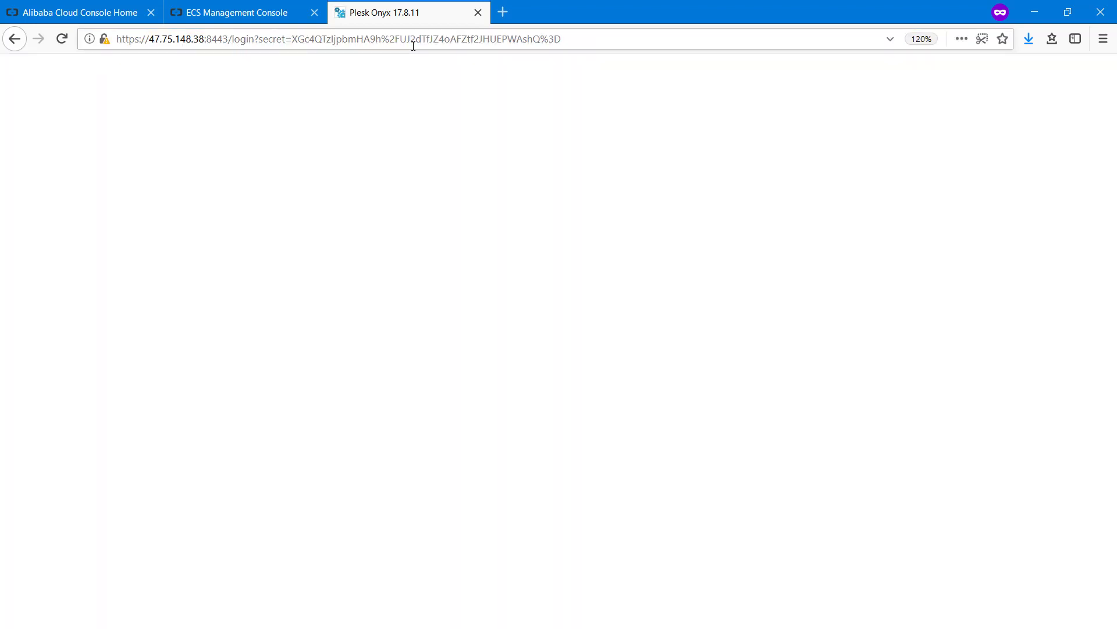
scroll(518, 359, "down", 4)
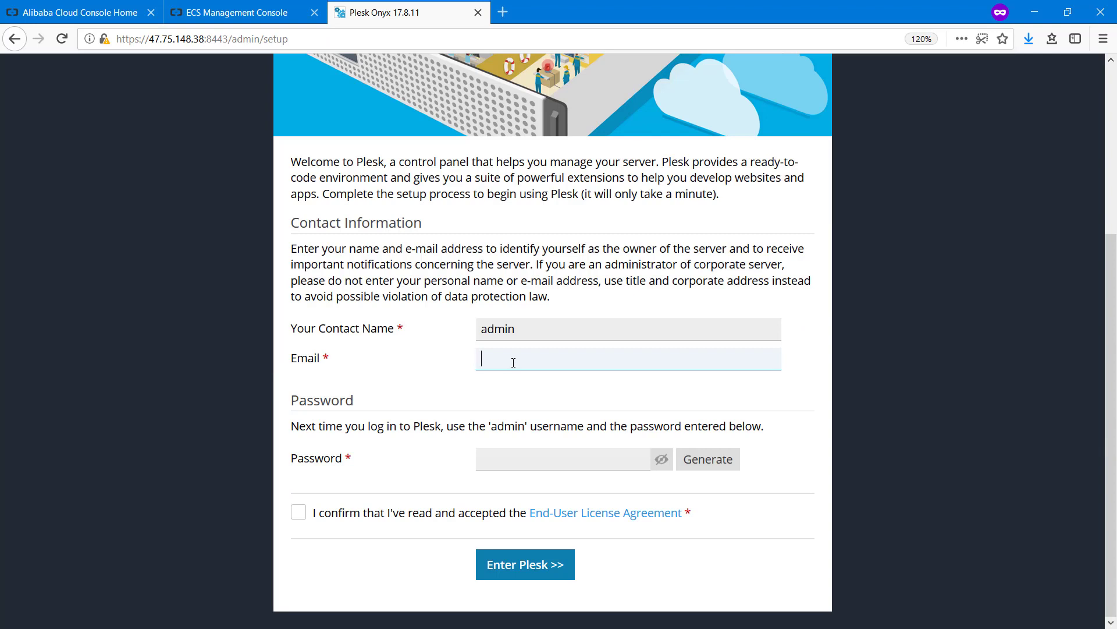
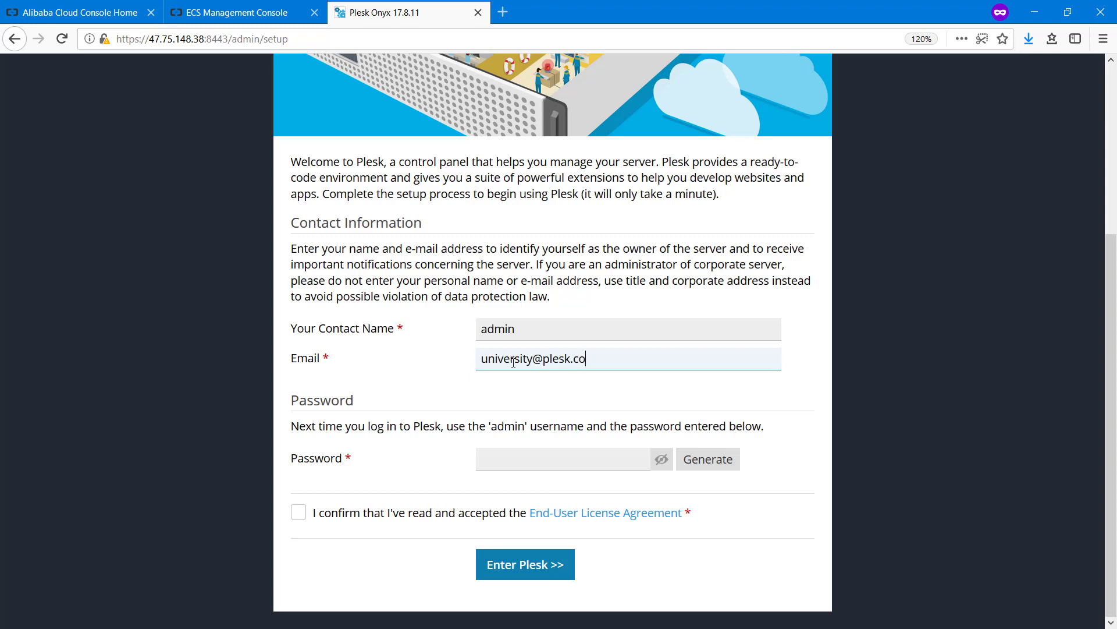
Generate and reveal a random admin password, accept the licence agreement, and enter Plesk
left_click(711, 464)
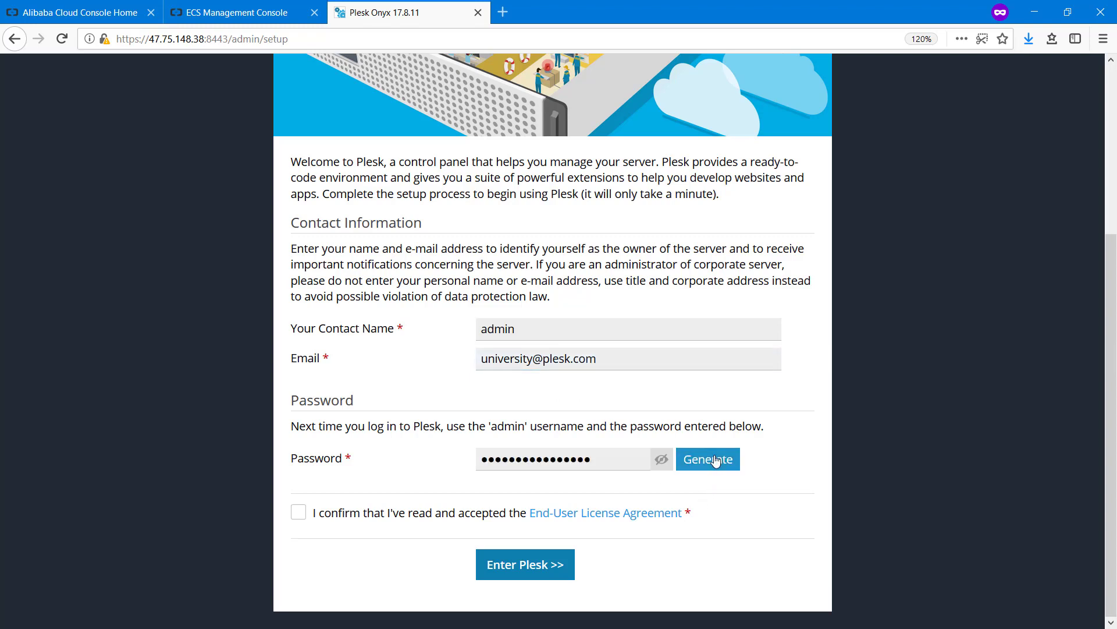
left_click(661, 459)
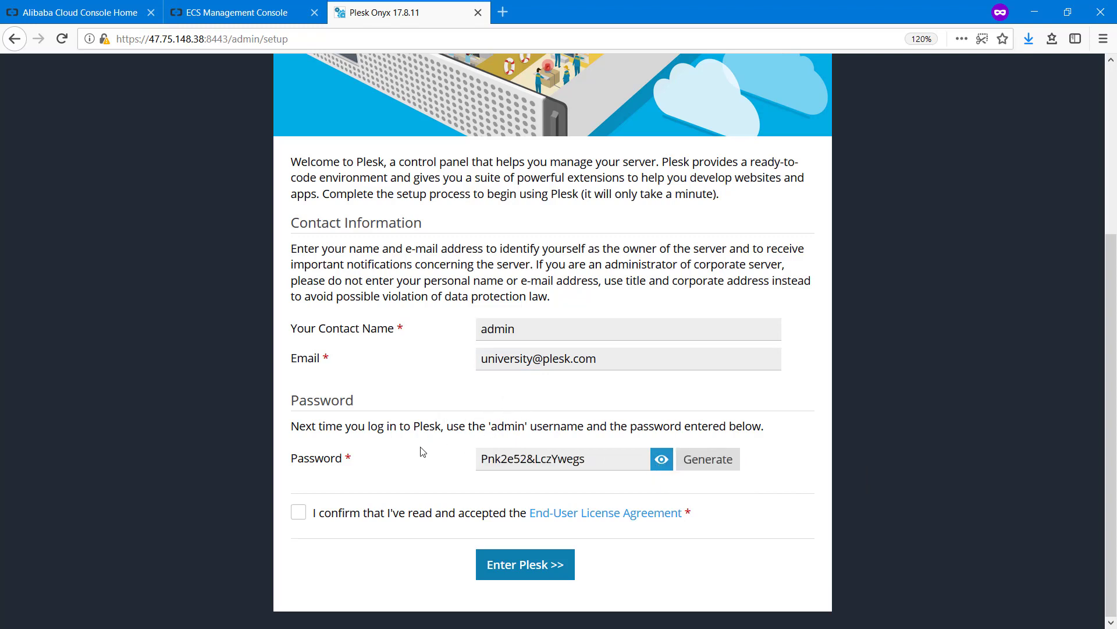
left_click_drag(598, 453, 304, 492)
left_click(298, 512)
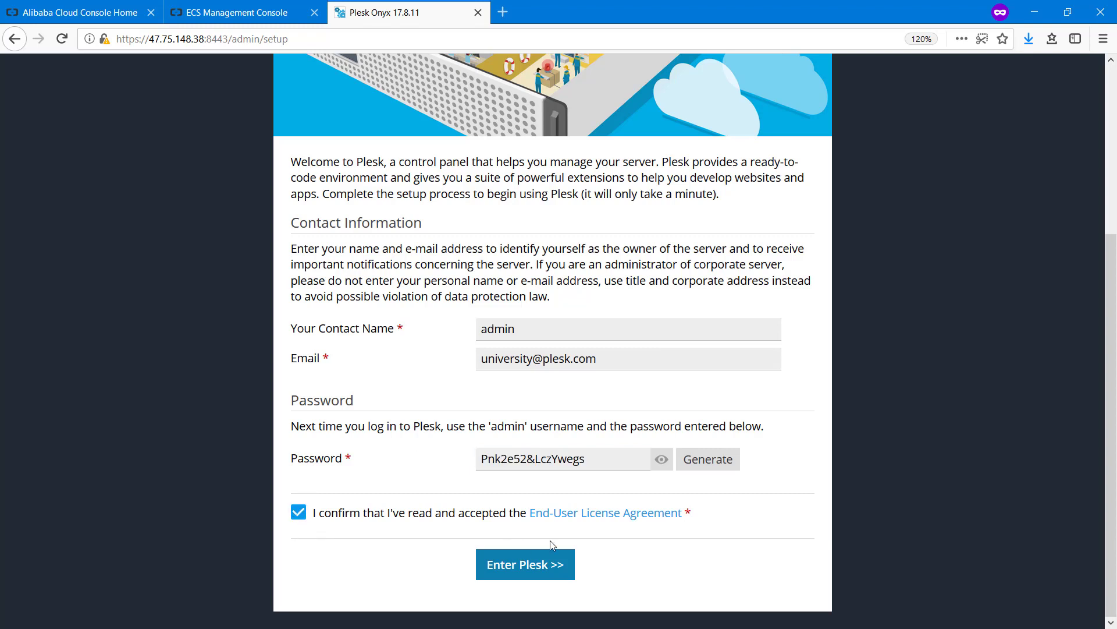
left_click(559, 565)
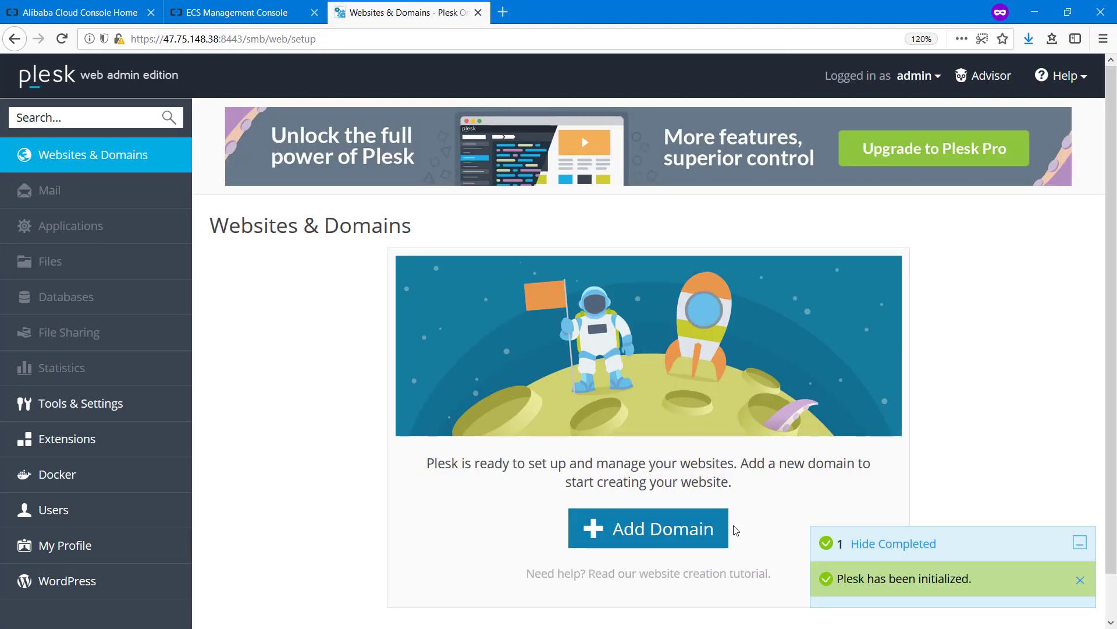
Hide the completed initialization notice and look over the Tools & Settings categories
left_click(856, 545)
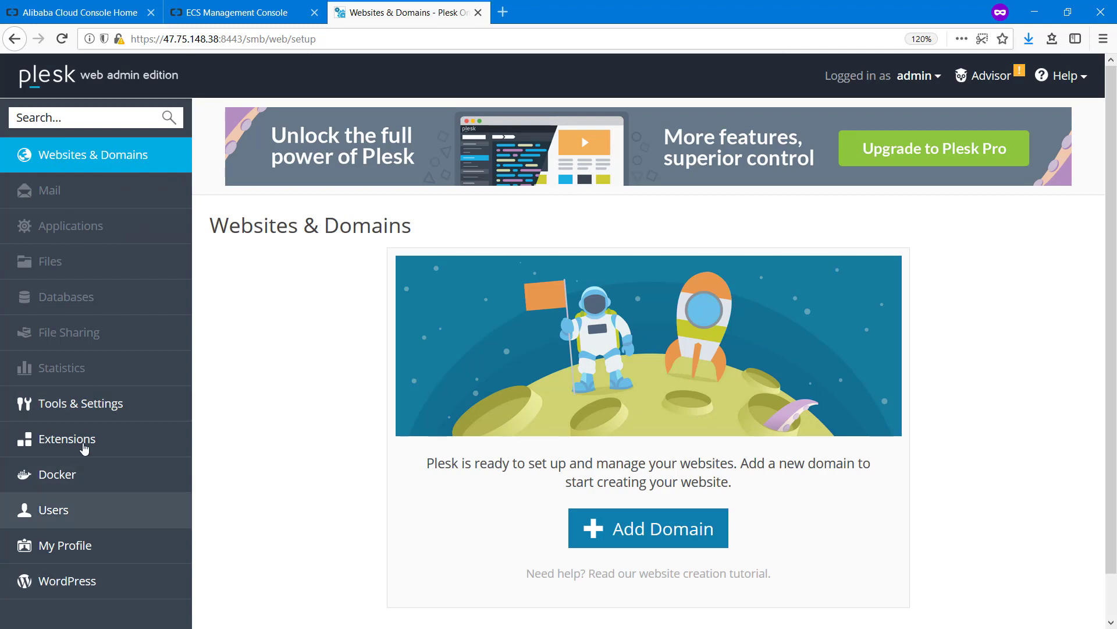
left_click(108, 408)
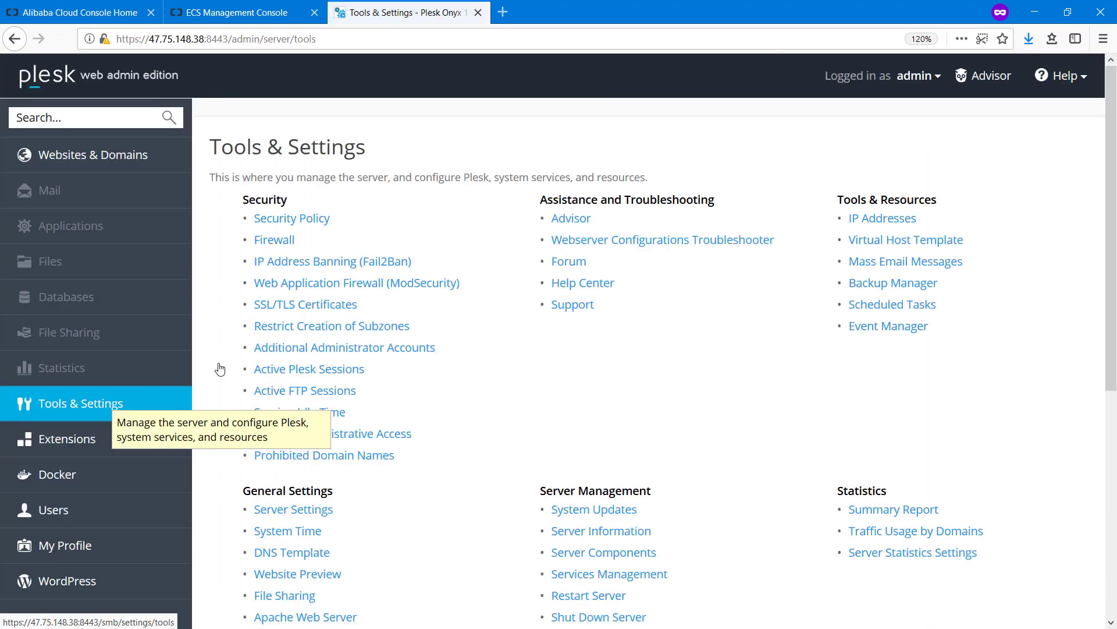
scroll(775, 296, "down", 5)
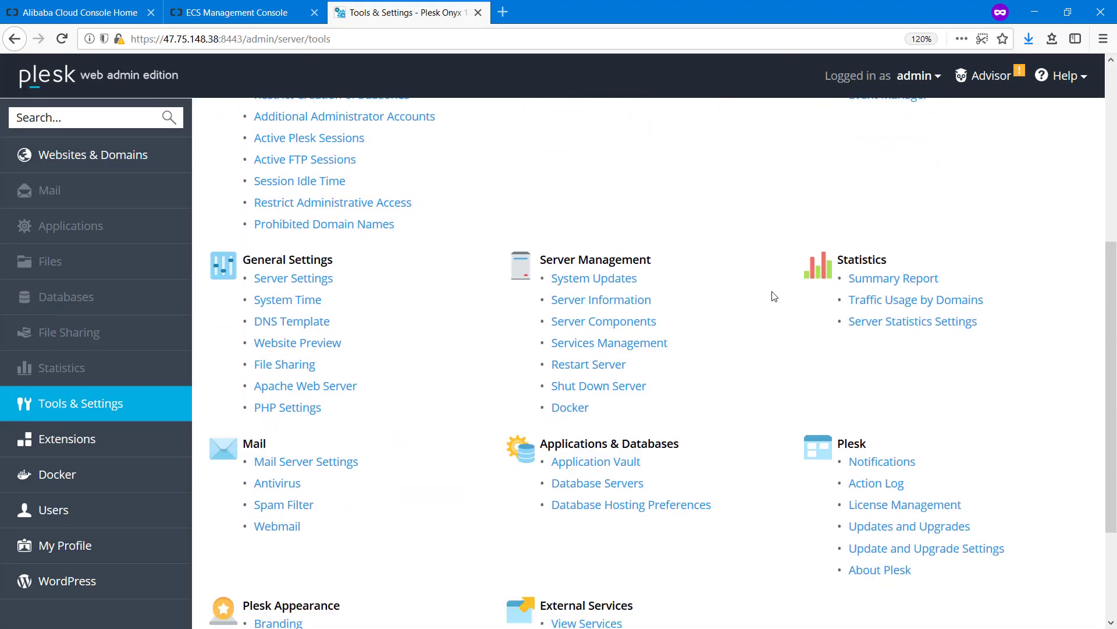
scroll(774, 297, "down", 2)
scroll(774, 296, "up", 6)
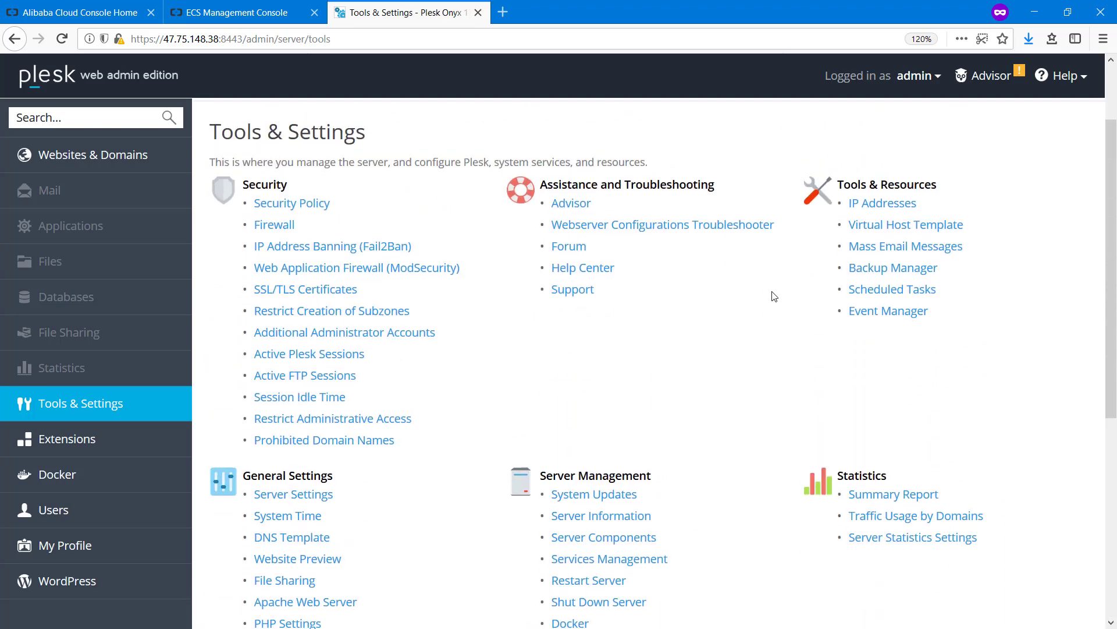
scroll(774, 297, "up", 2)
scroll(772, 300, "down", 4)
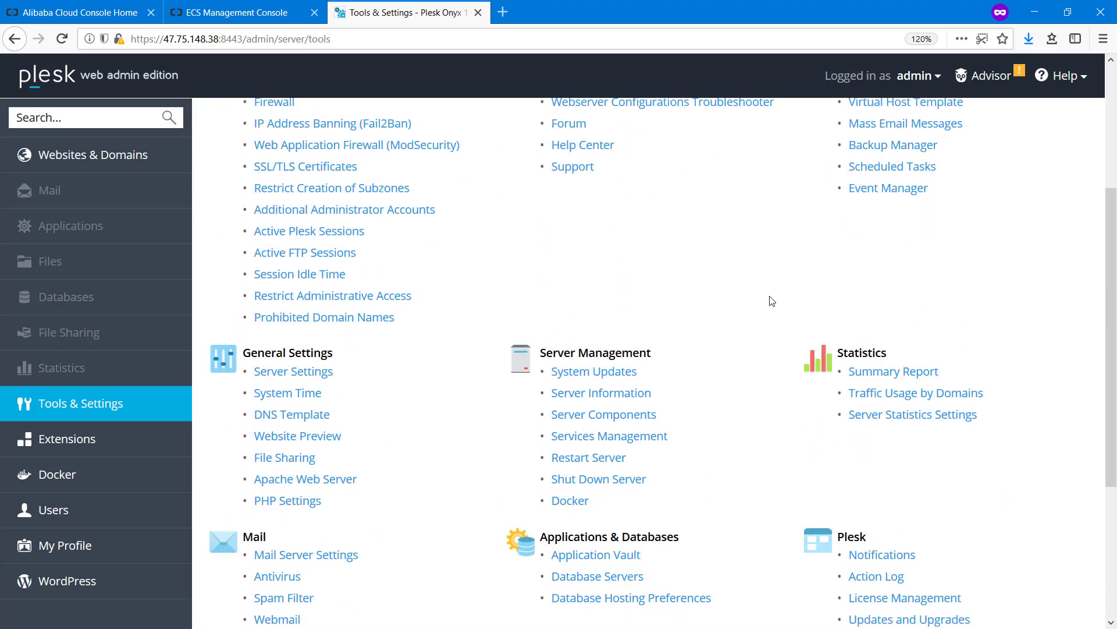
scroll(772, 301, "up", 6)
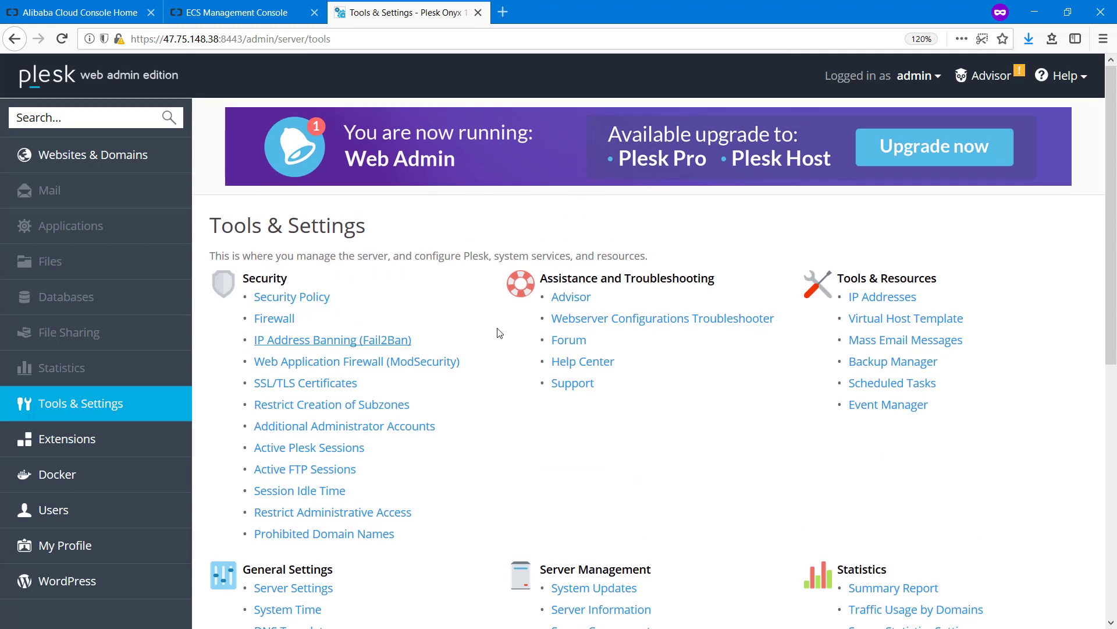
Find Session Idle Time through the 'idle' search and change it from 30 to 6 minutes
left_click(48, 118)
type("idle")
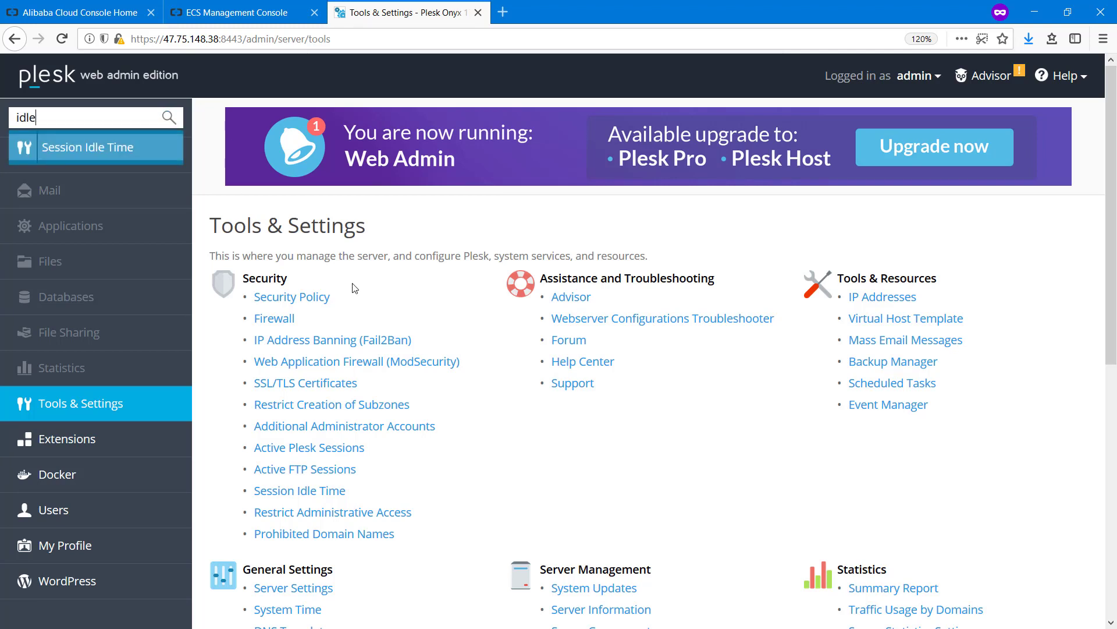
left_click(77, 146)
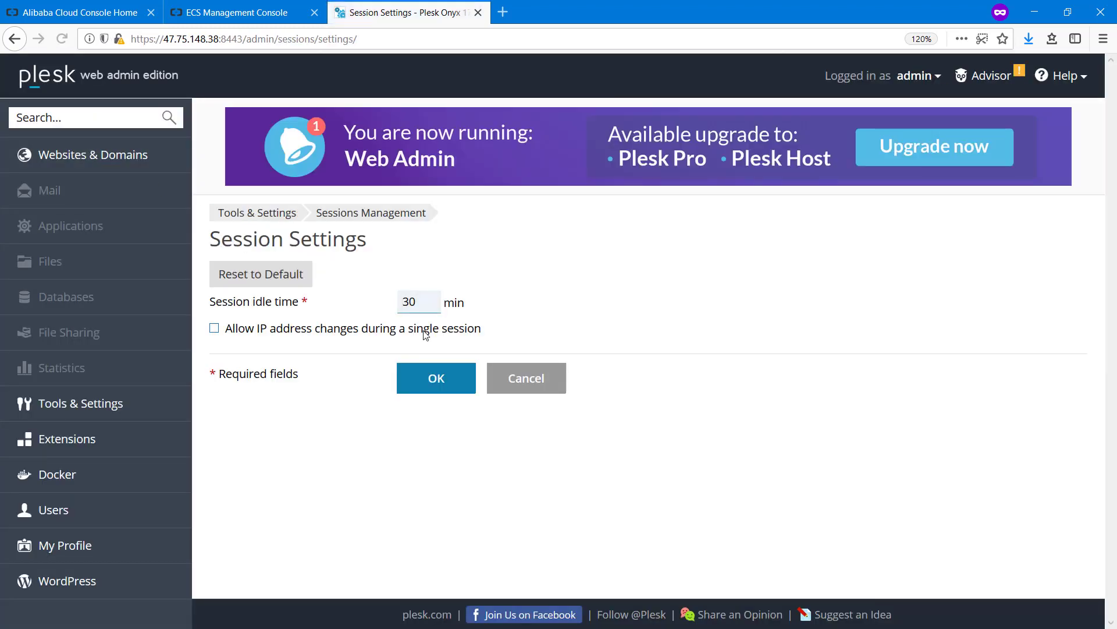
double_click(427, 297)
type("6")
left_click(454, 383)
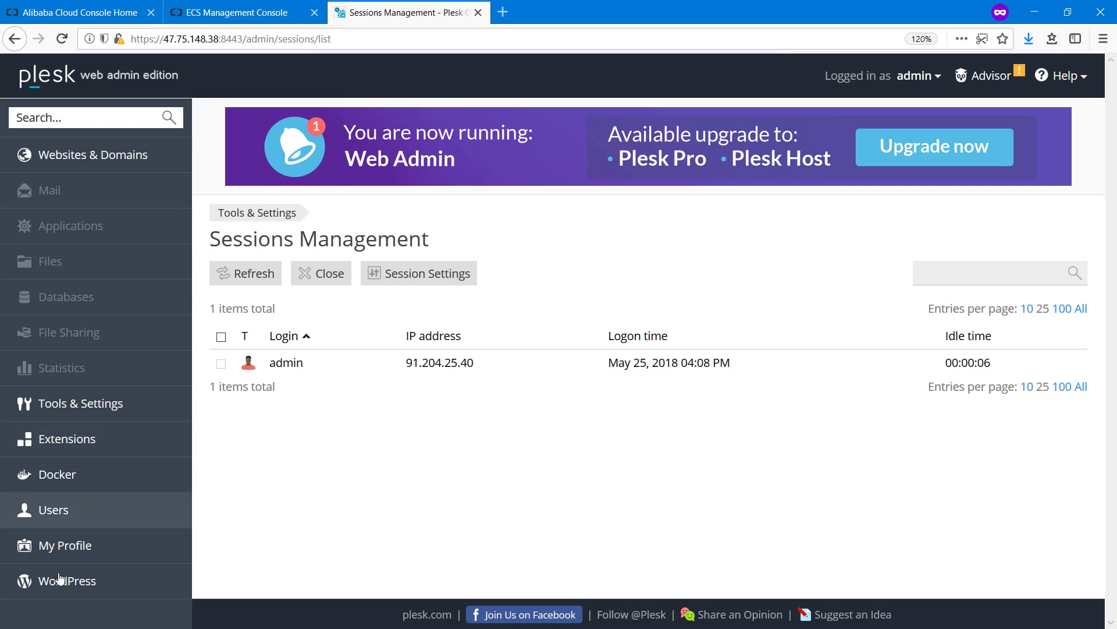
left_click(59, 163)
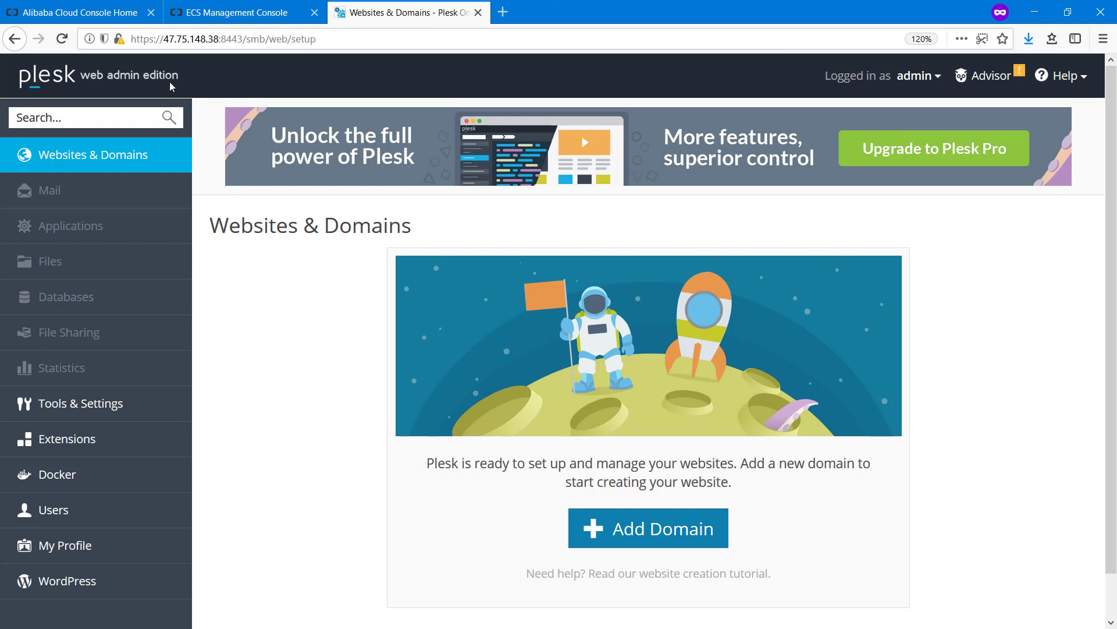
Scroll through the Tools & Settings overview of server options
left_click(122, 402)
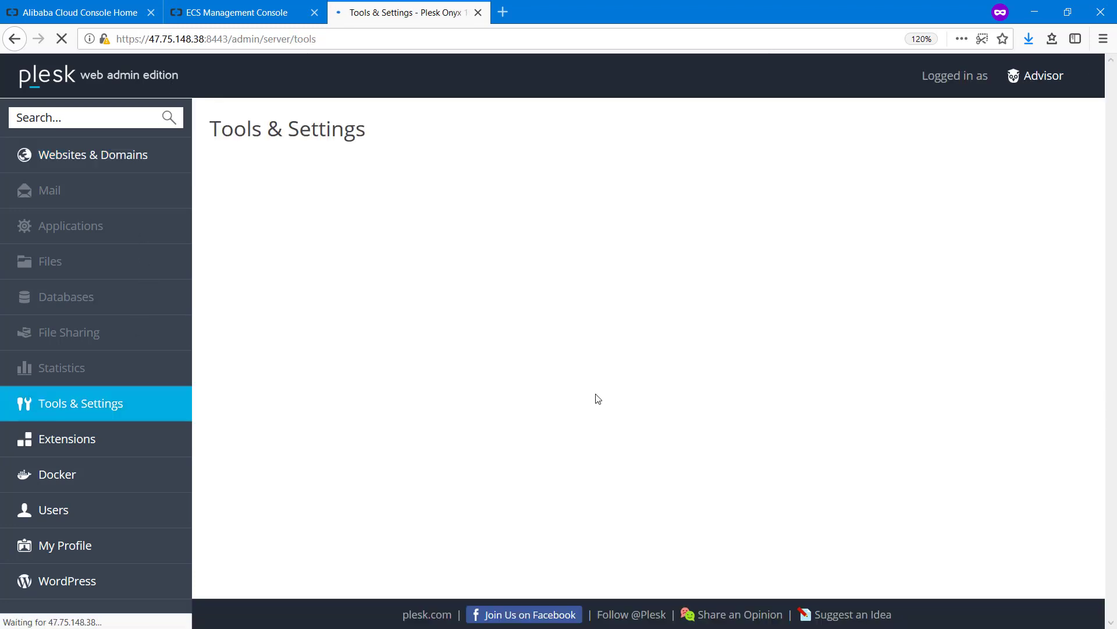
scroll(529, 382, "down", 8)
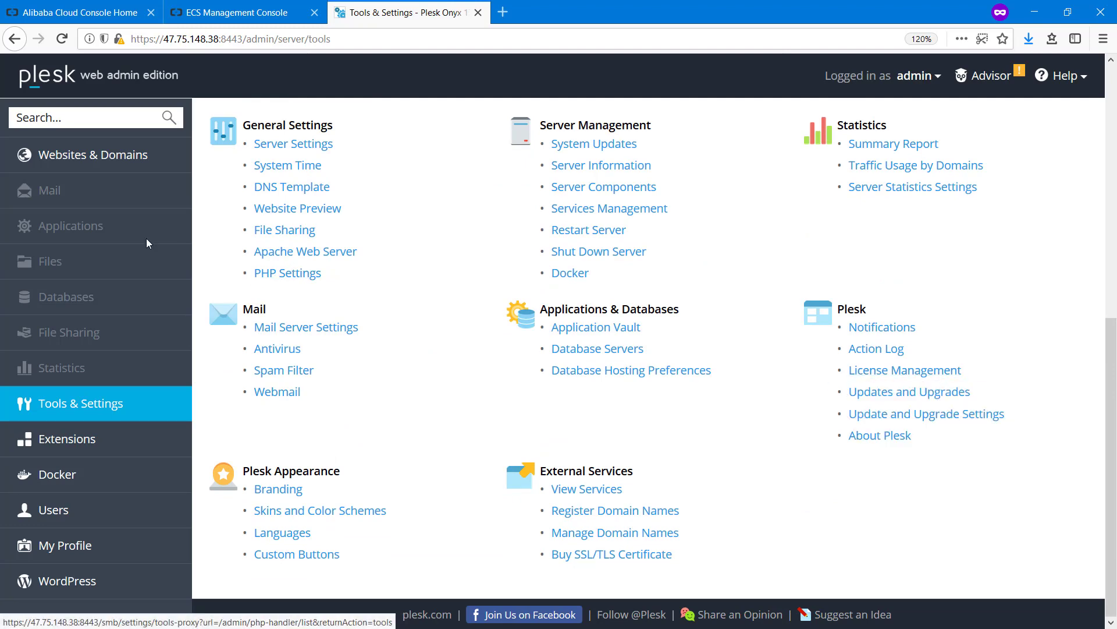
scroll(145, 239, "up", 8)
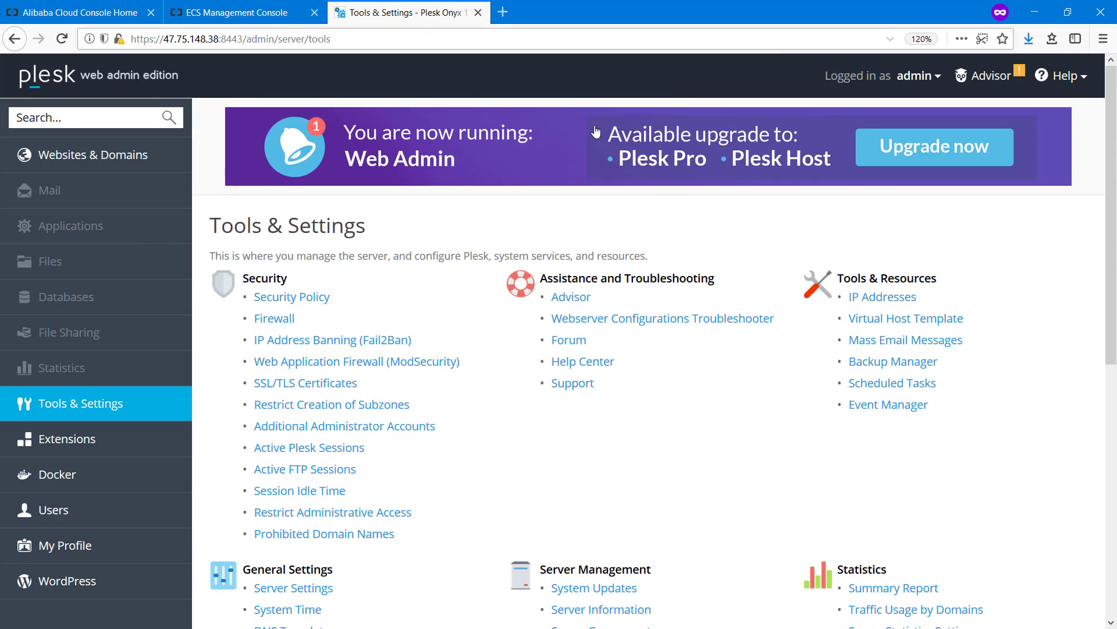
Review the admin's My Profile page, then return to Websites & Domains
left_click(938, 82)
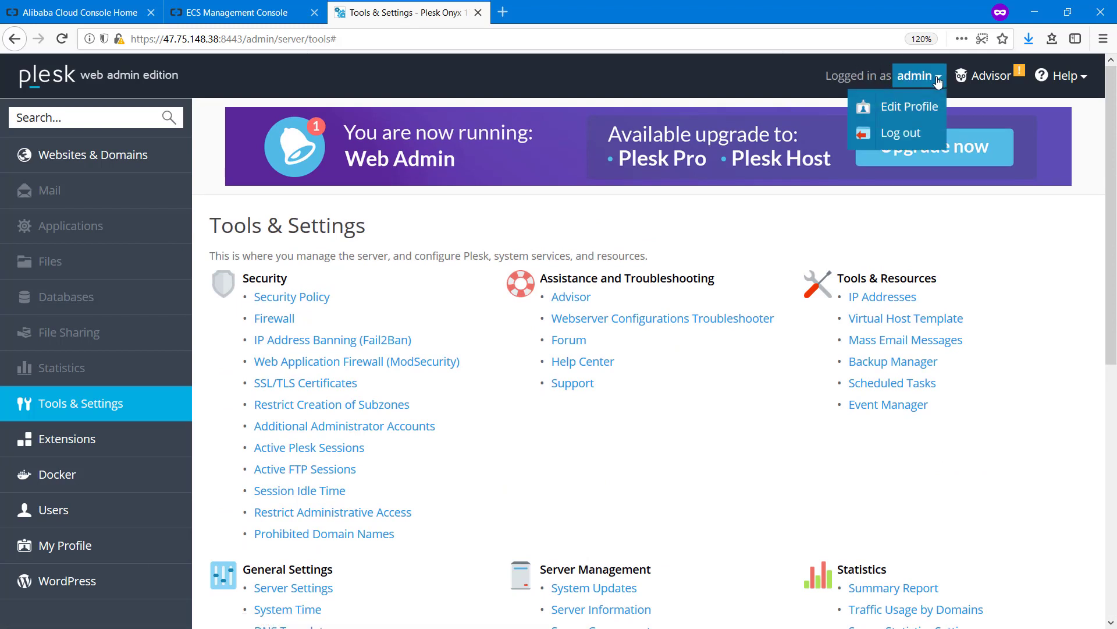
left_click(902, 113)
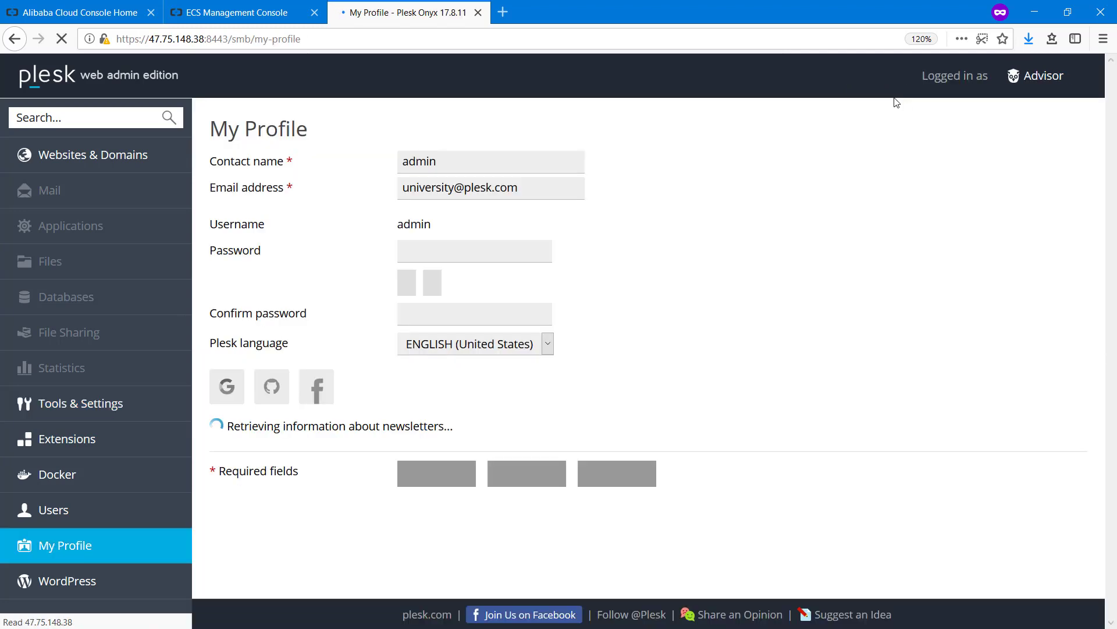
scroll(794, 246, "down", 3)
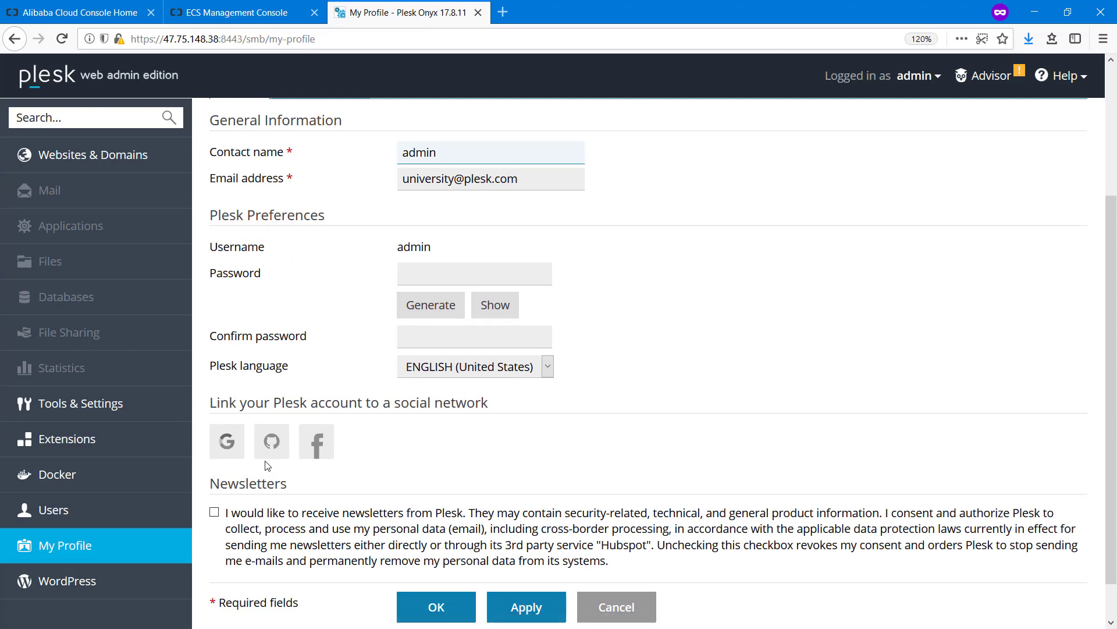
scroll(305, 324, "up", 3)
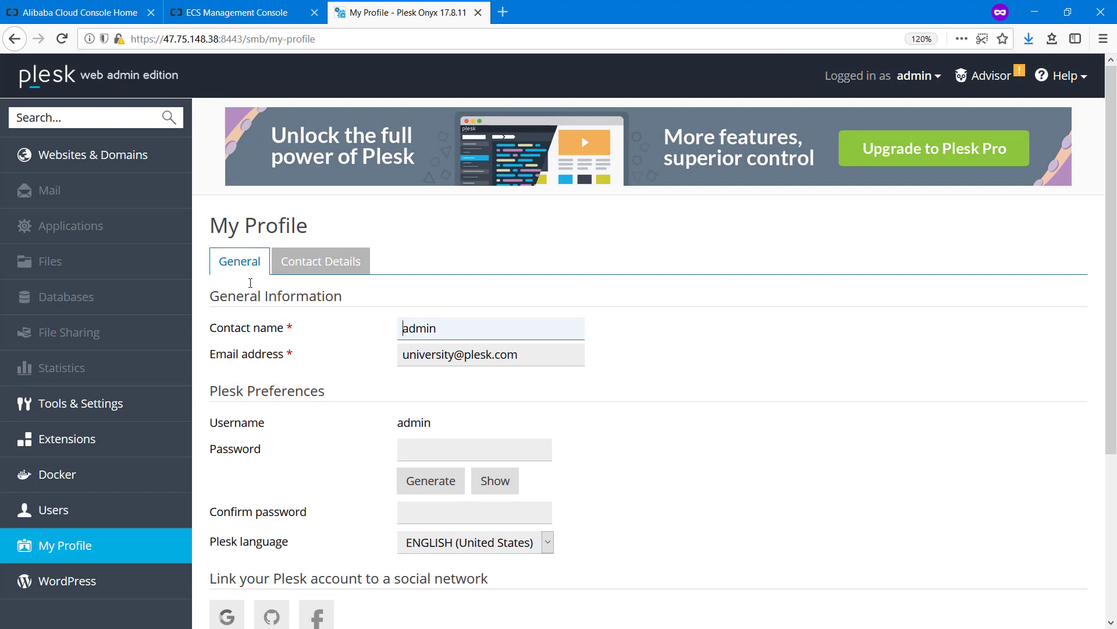
left_click(112, 169)
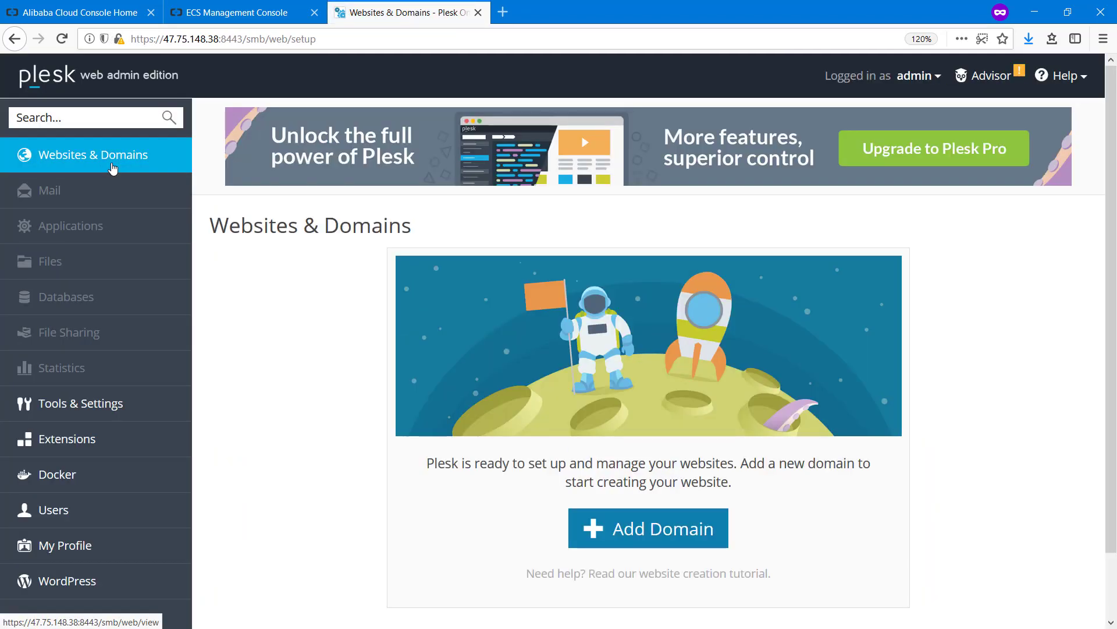
Add domain example.com with system user example_ftp and a generated strong password
scroll(958, 459, "down", 1)
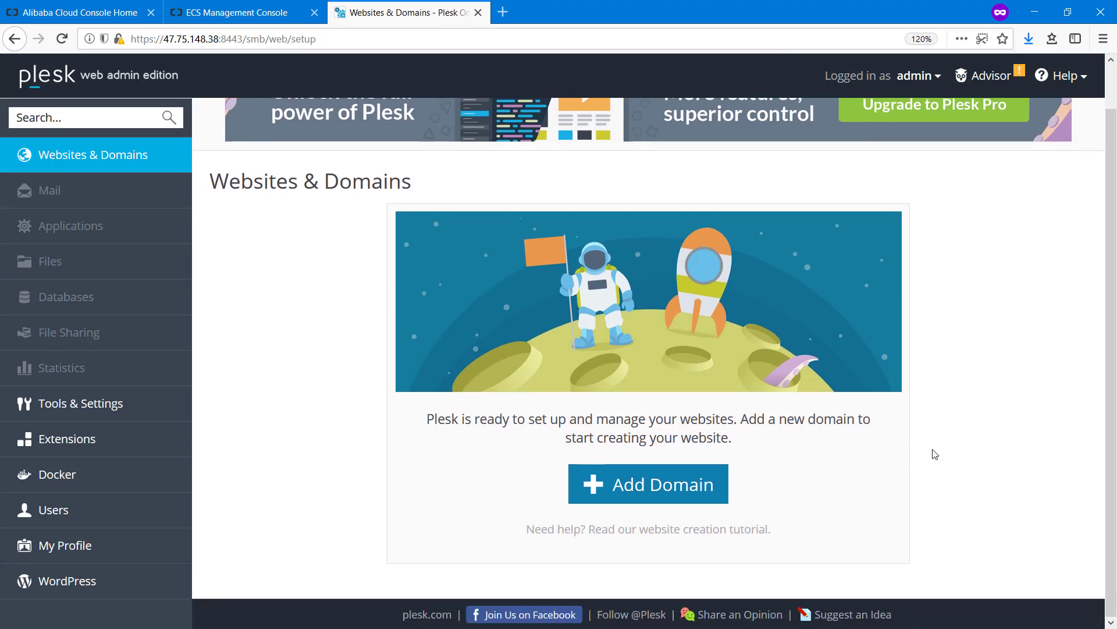
left_click(666, 482)
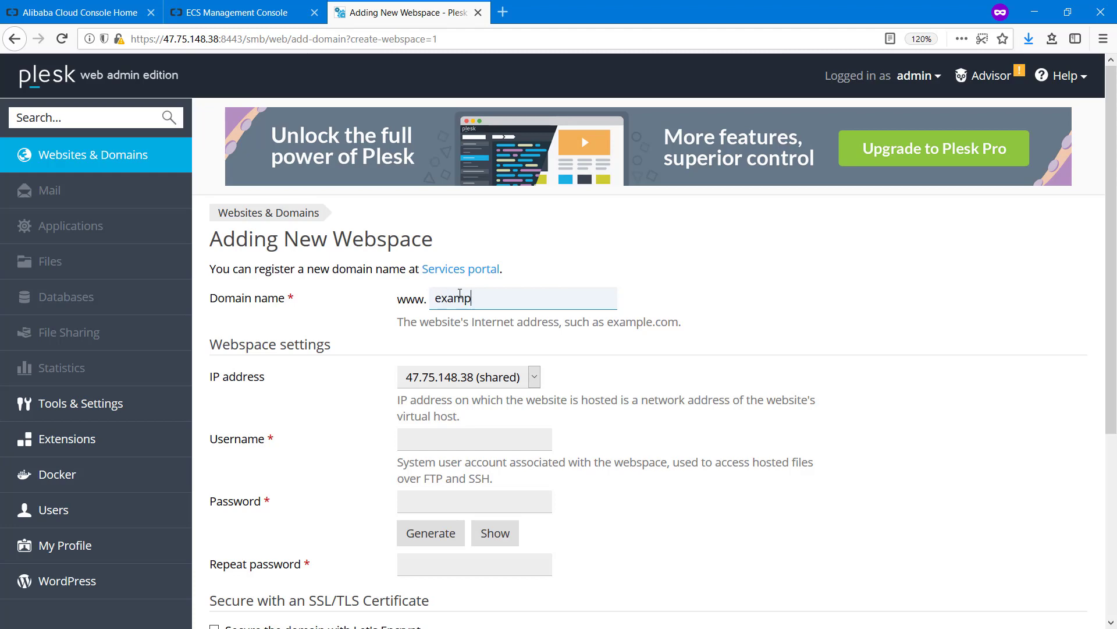
type("example.com")
scroll(459, 294, "down", 3)
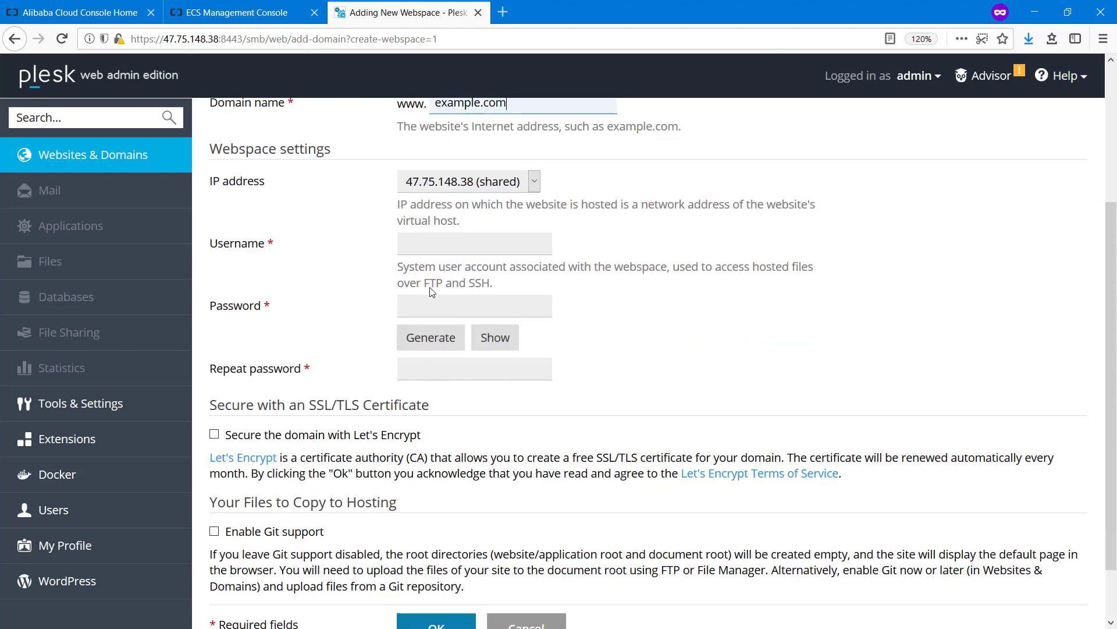
left_click(427, 246)
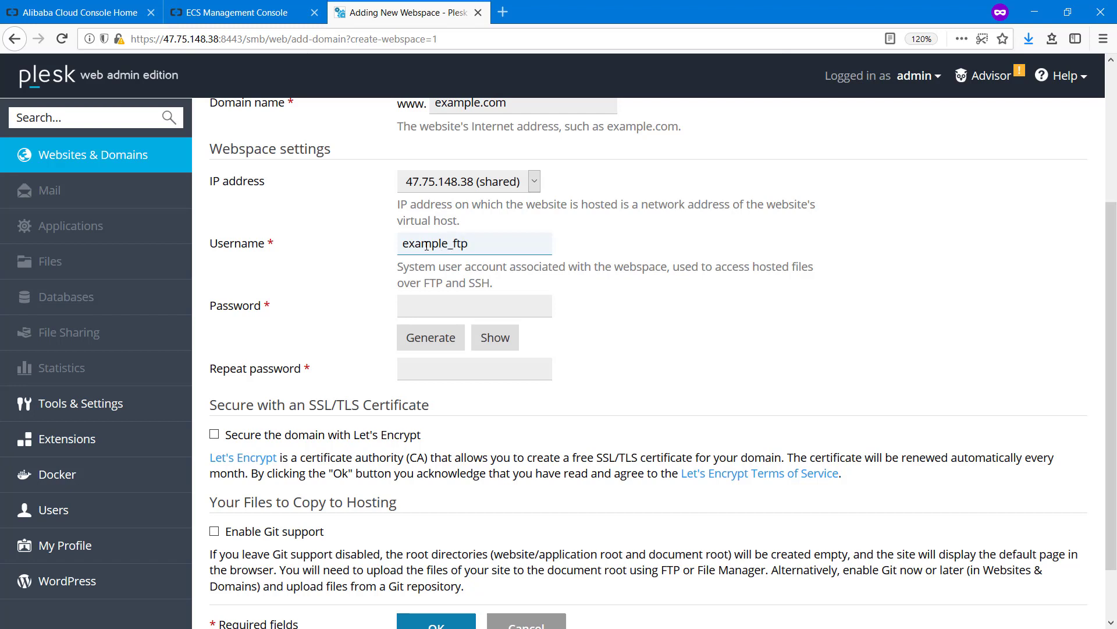
left_click(431, 345)
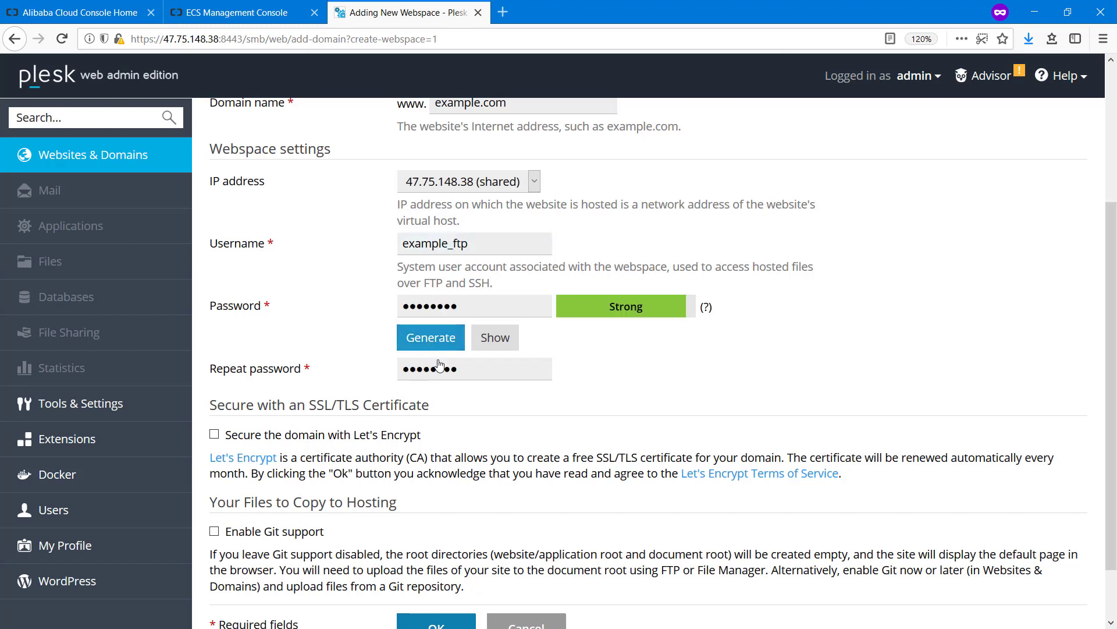
left_click(488, 348)
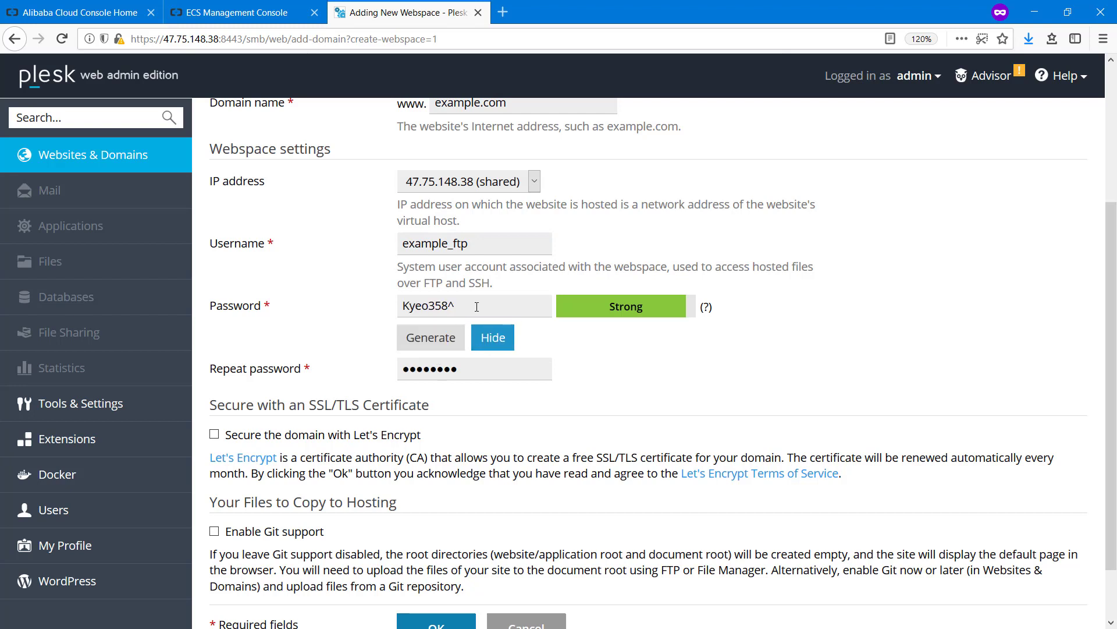
triple_click(476, 306)
left_click(493, 338)
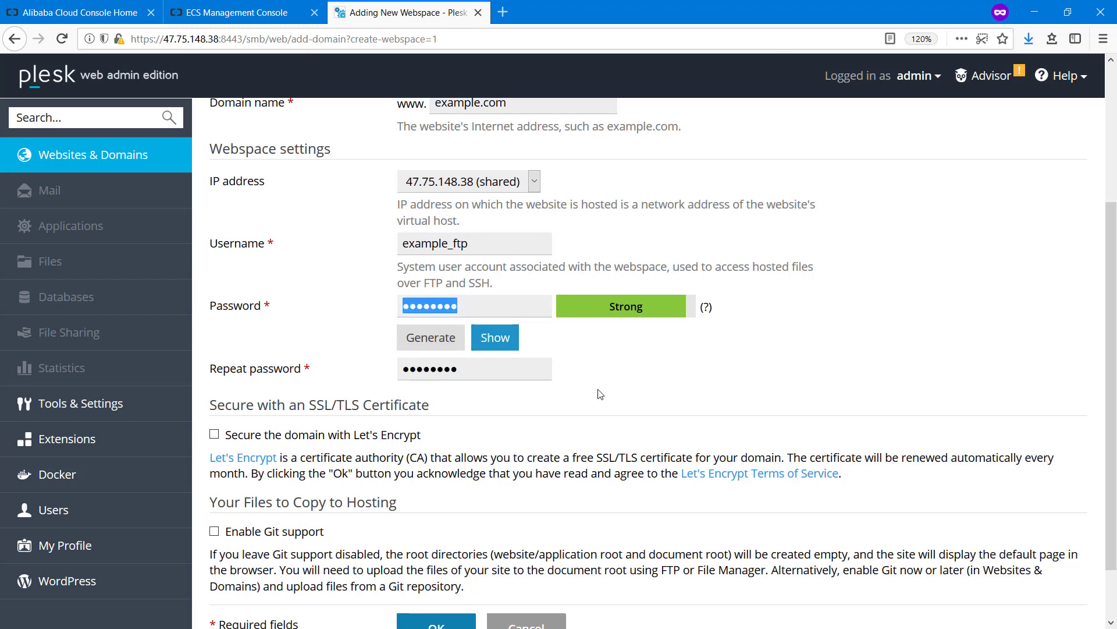
Leave Let's Encrypt and Git support disabled and create the webspace
scroll(585, 387, "down", 2)
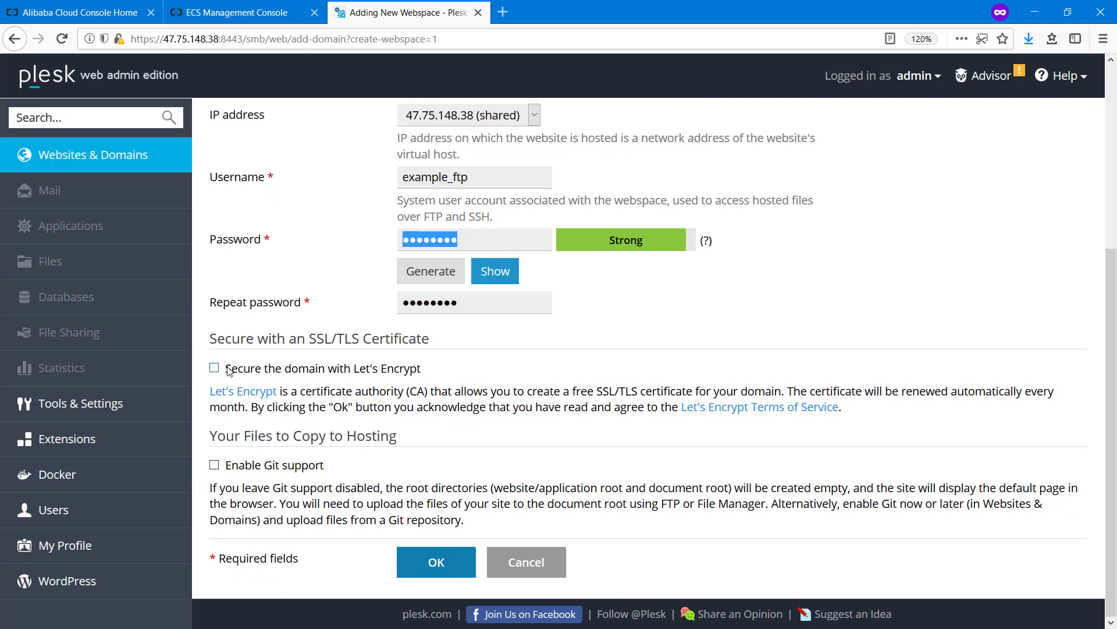
left_click(214, 369)
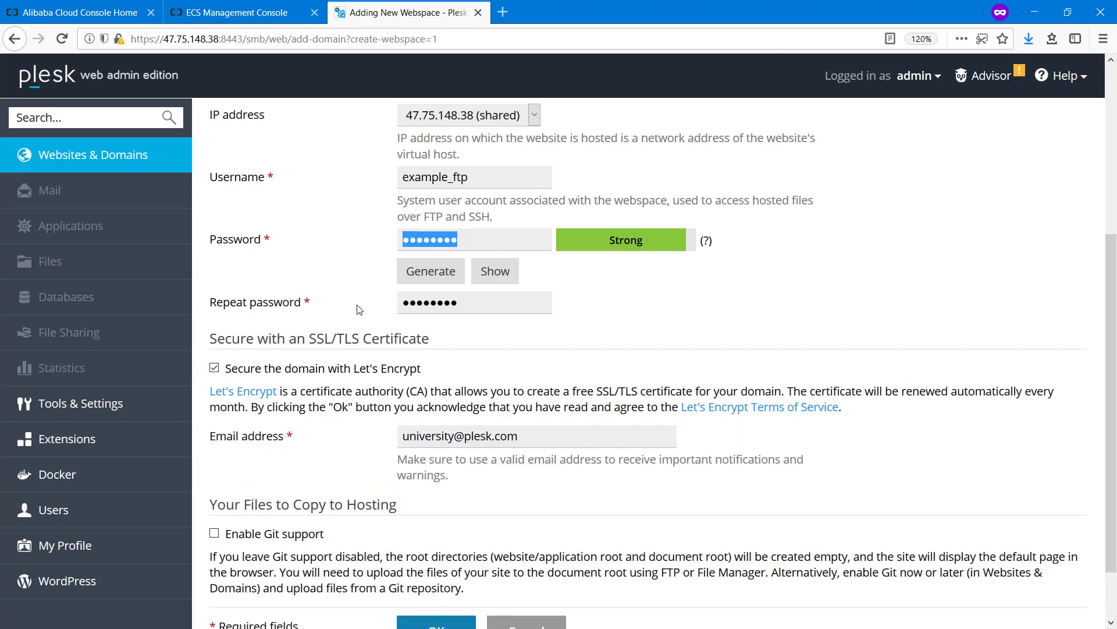
left_click(215, 369)
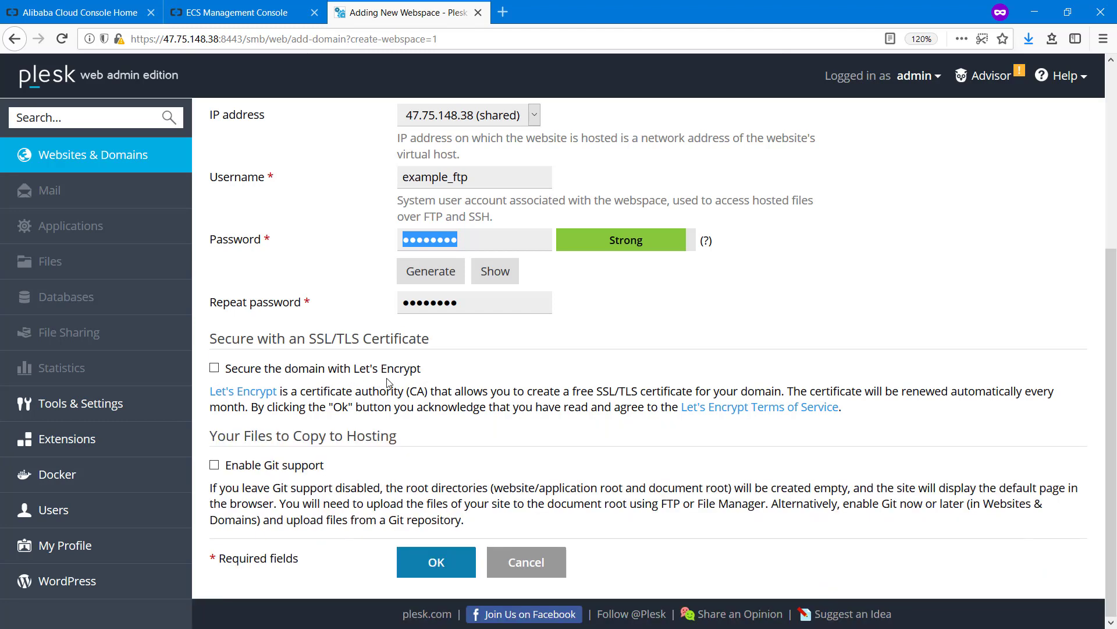
left_click(214, 466)
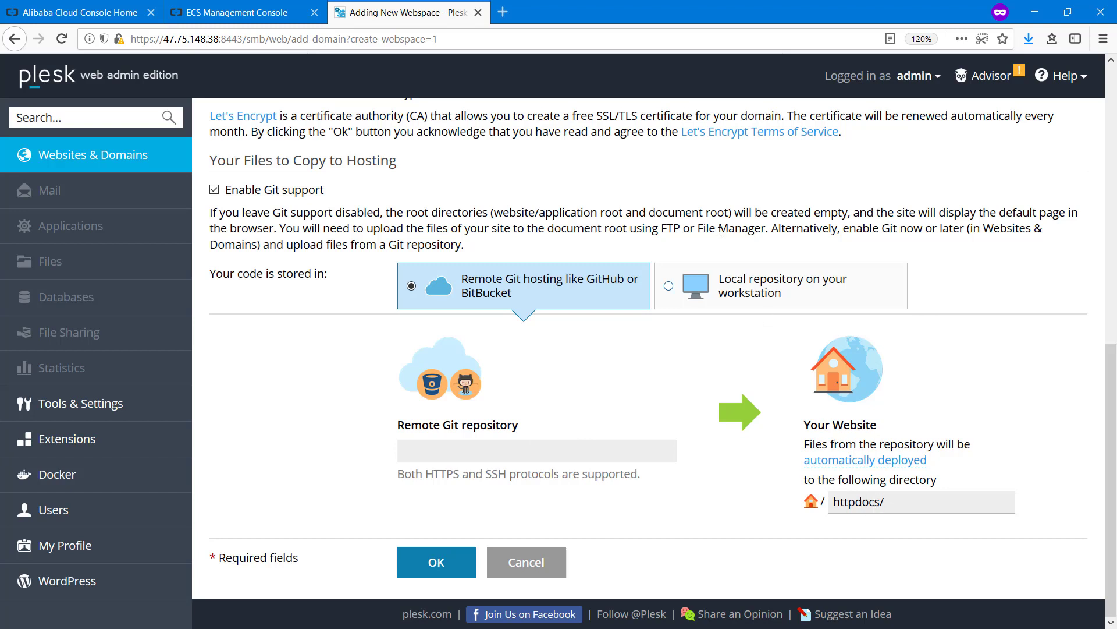
left_click(669, 294)
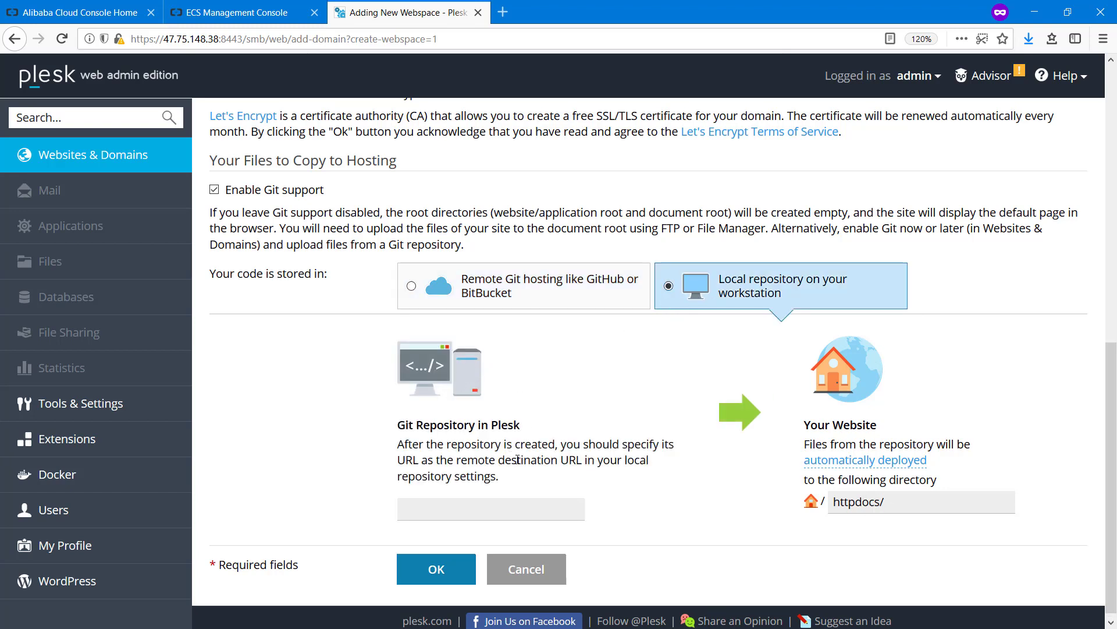
left_click(222, 191)
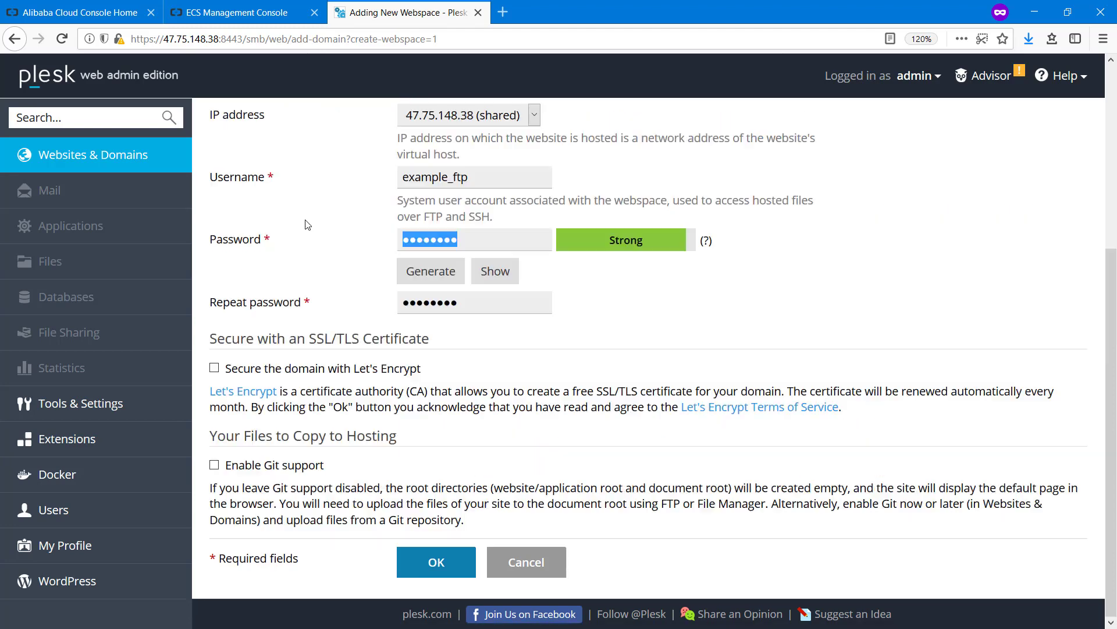
left_click(438, 561)
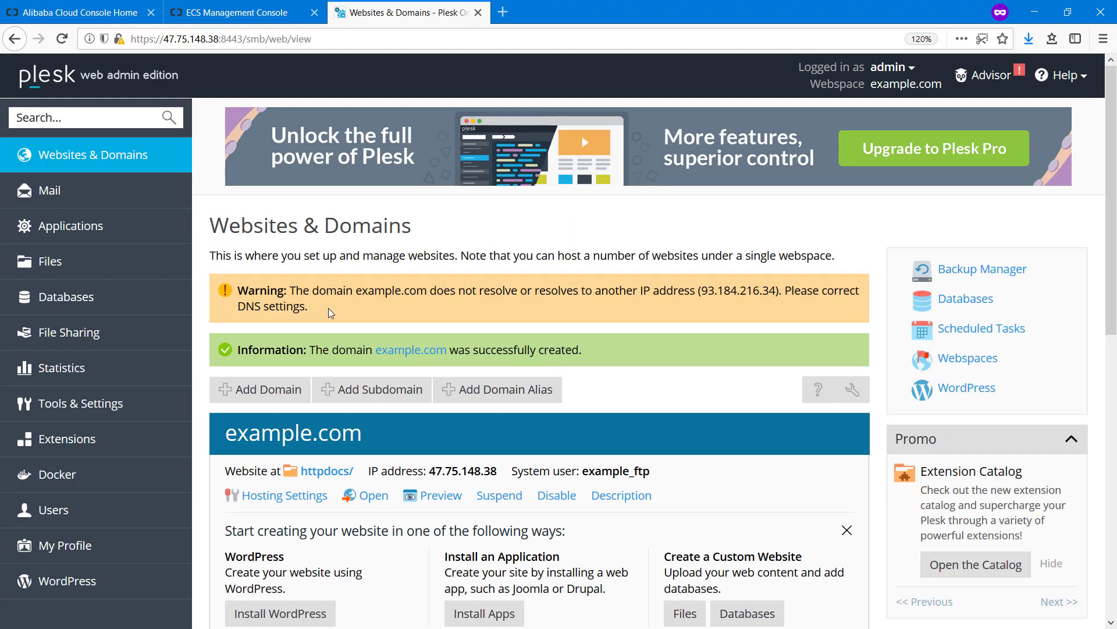
left_click_drag(328, 308, 242, 291)
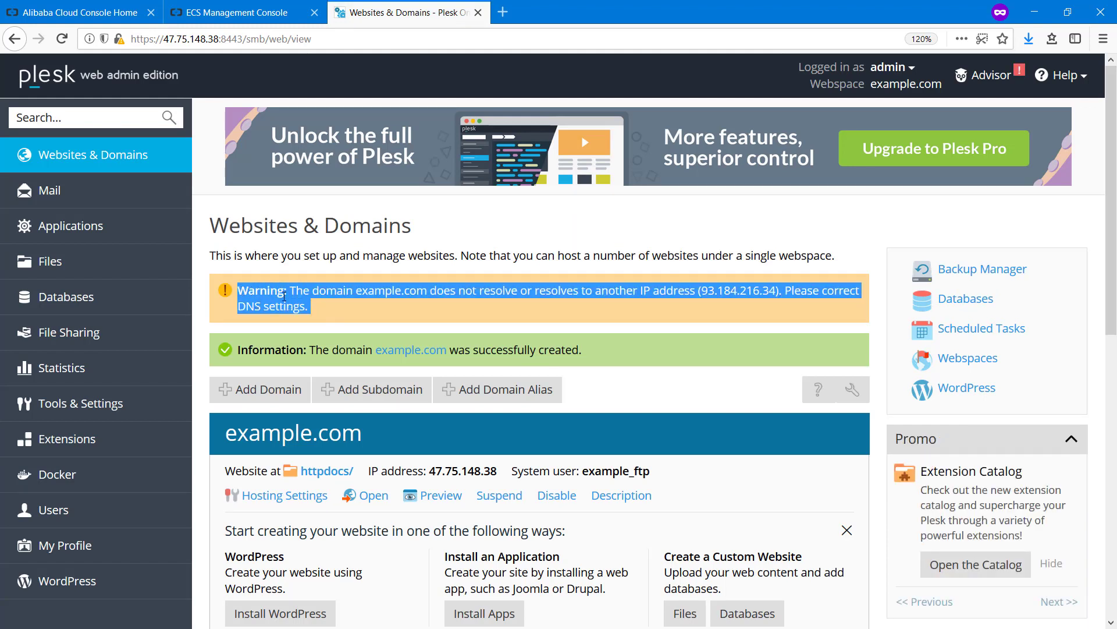
left_click(316, 305)
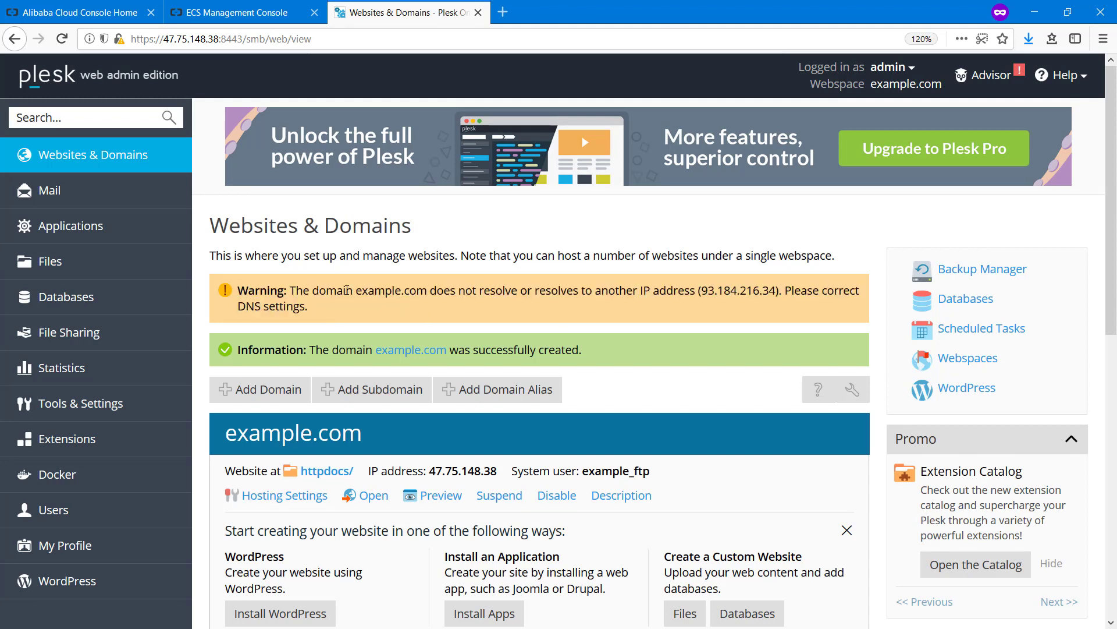
double_click(416, 290)
left_click_drag(702, 291, 776, 293)
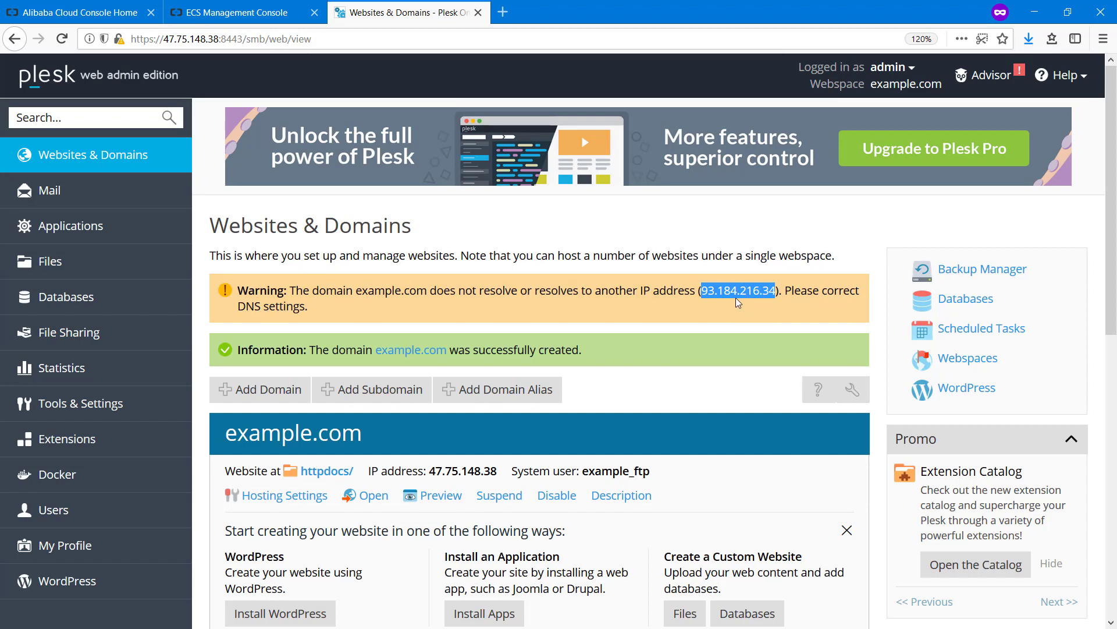
scroll(547, 443, "down", 5)
scroll(547, 444, "up", 1)
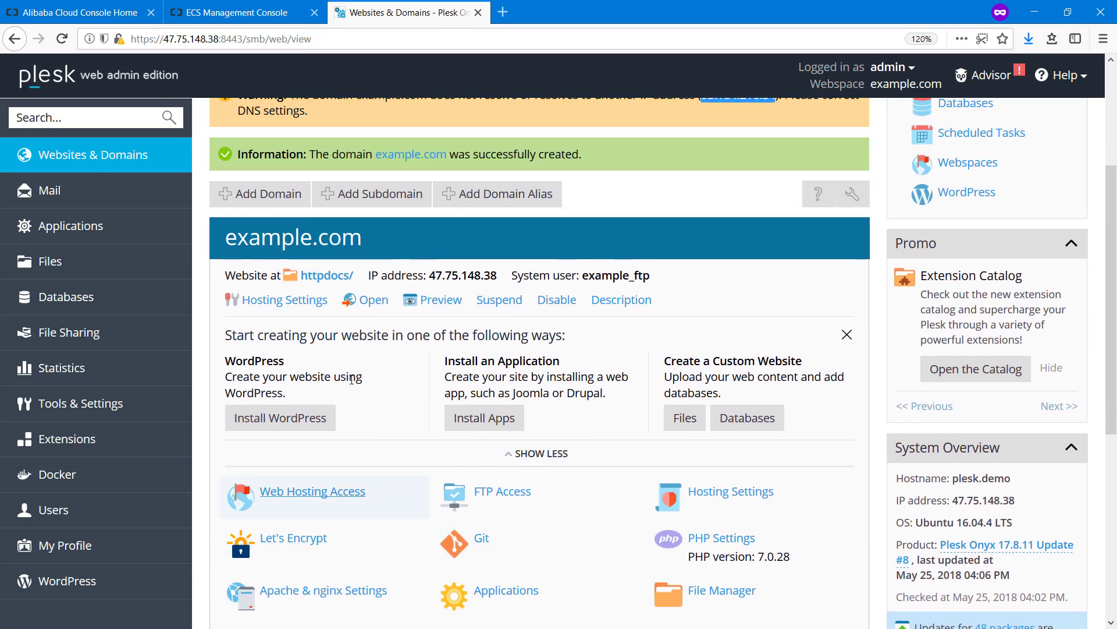
scroll(314, 291, "down", 3)
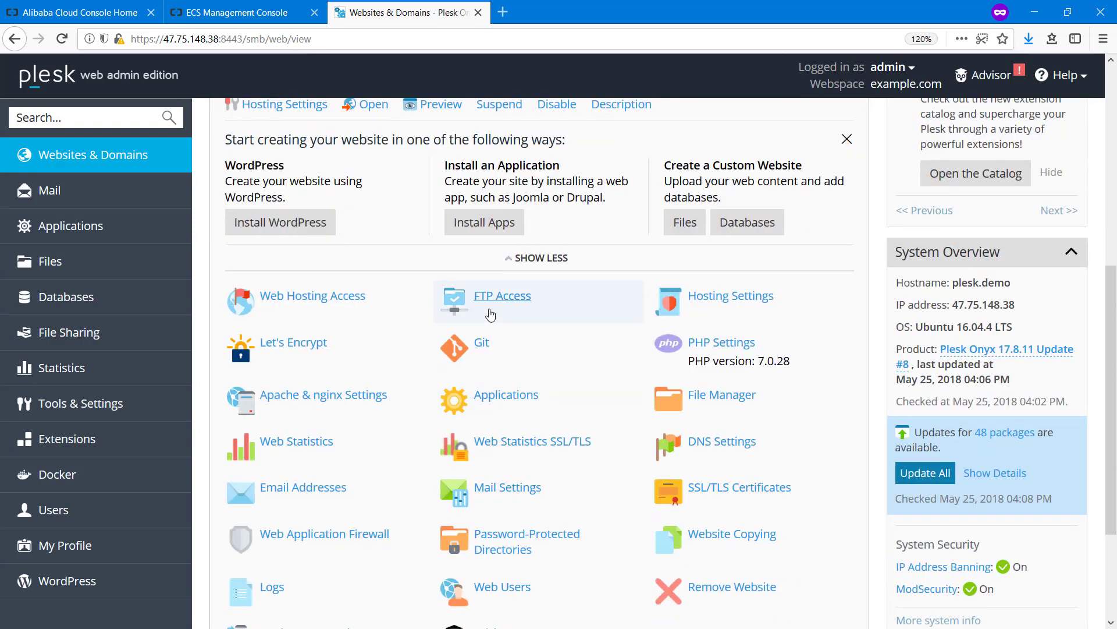
scroll(345, 326, "down", 2)
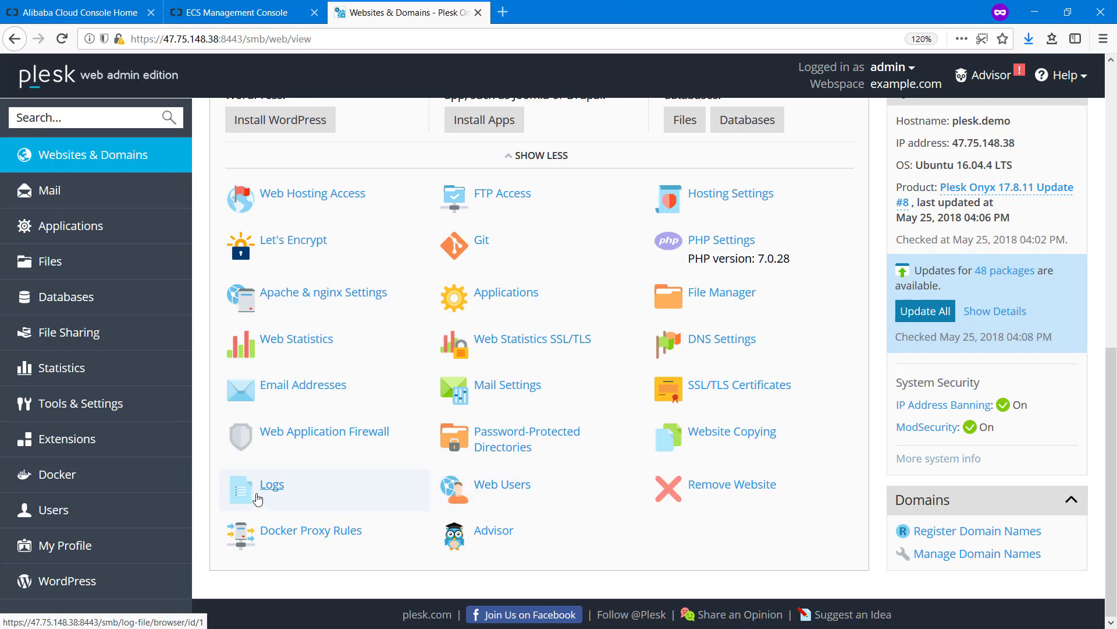
scroll(527, 415, "up", 8)
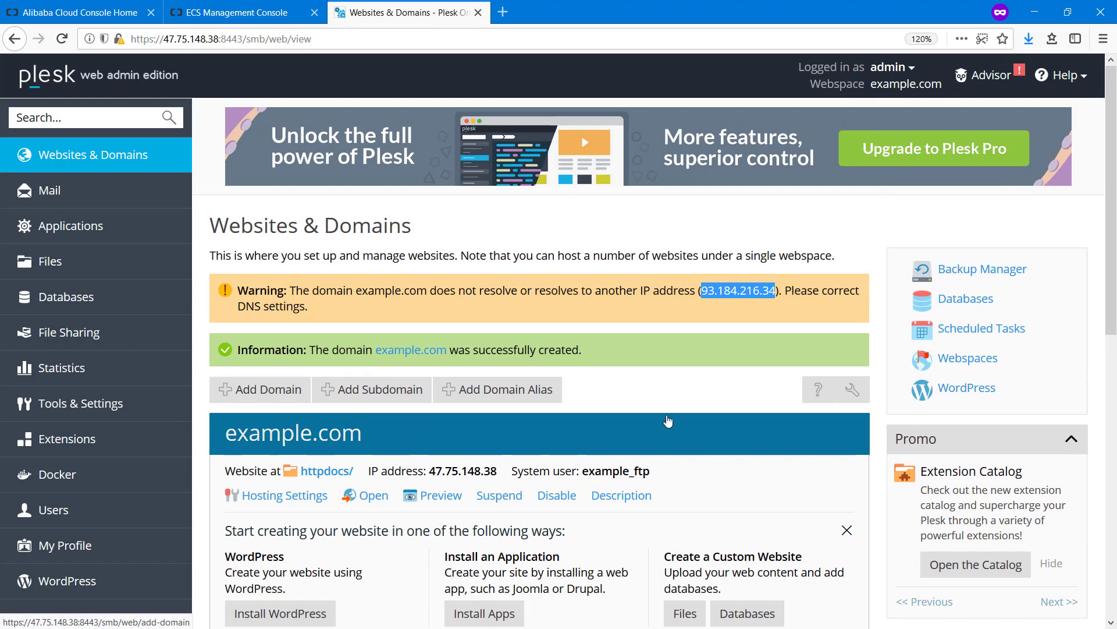
scroll(684, 394, "down", 3)
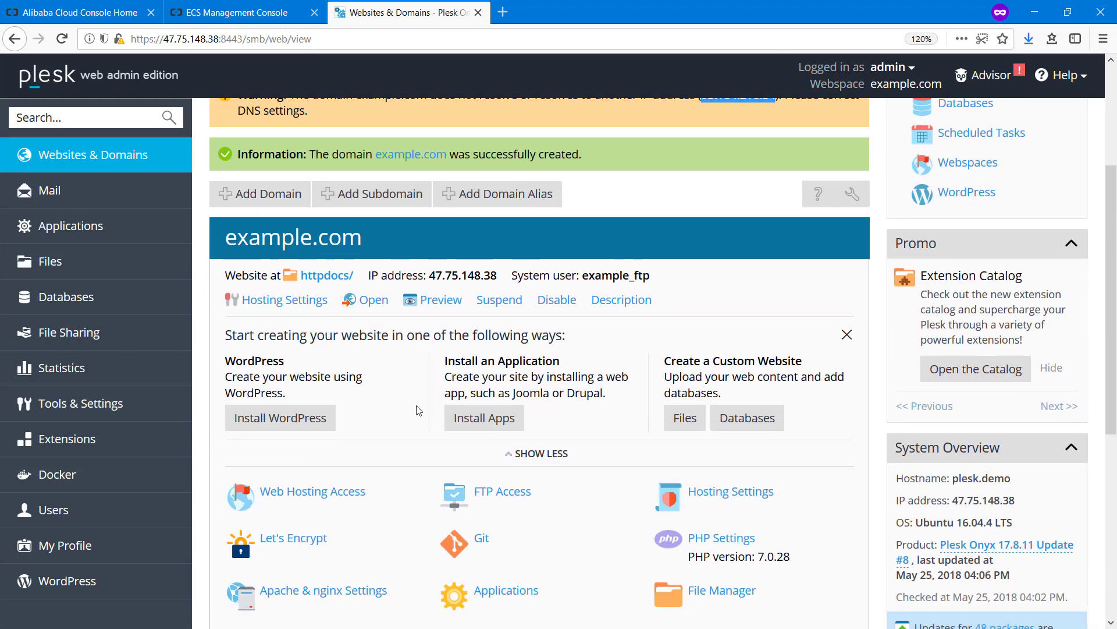
Install WordPress on example.com and dismiss the completion prompts and getting-started block
left_click(279, 418)
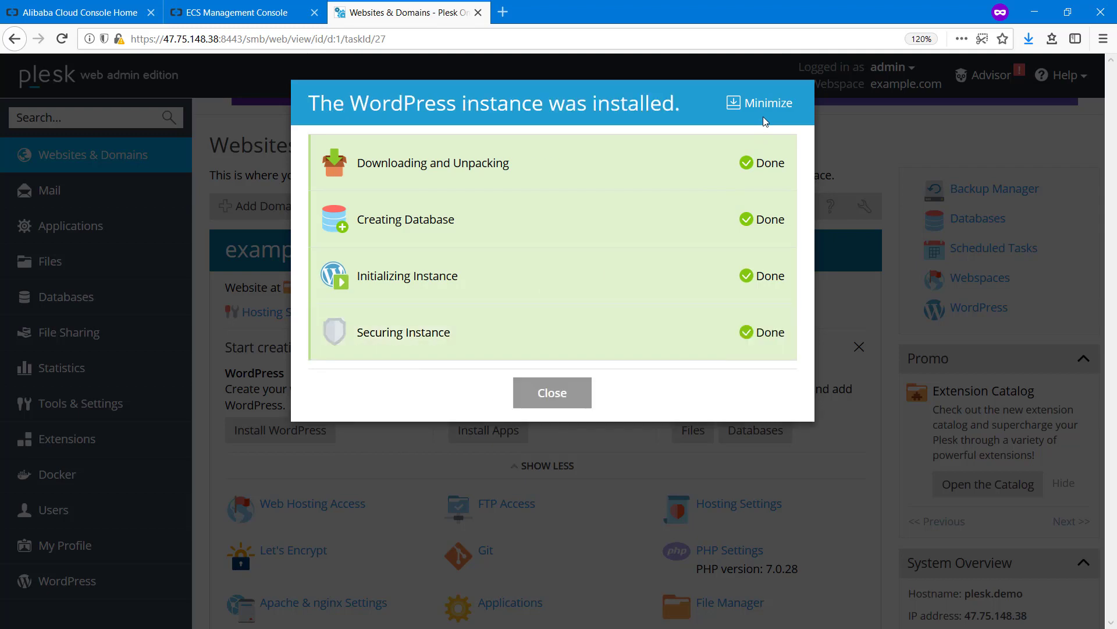
left_click(568, 393)
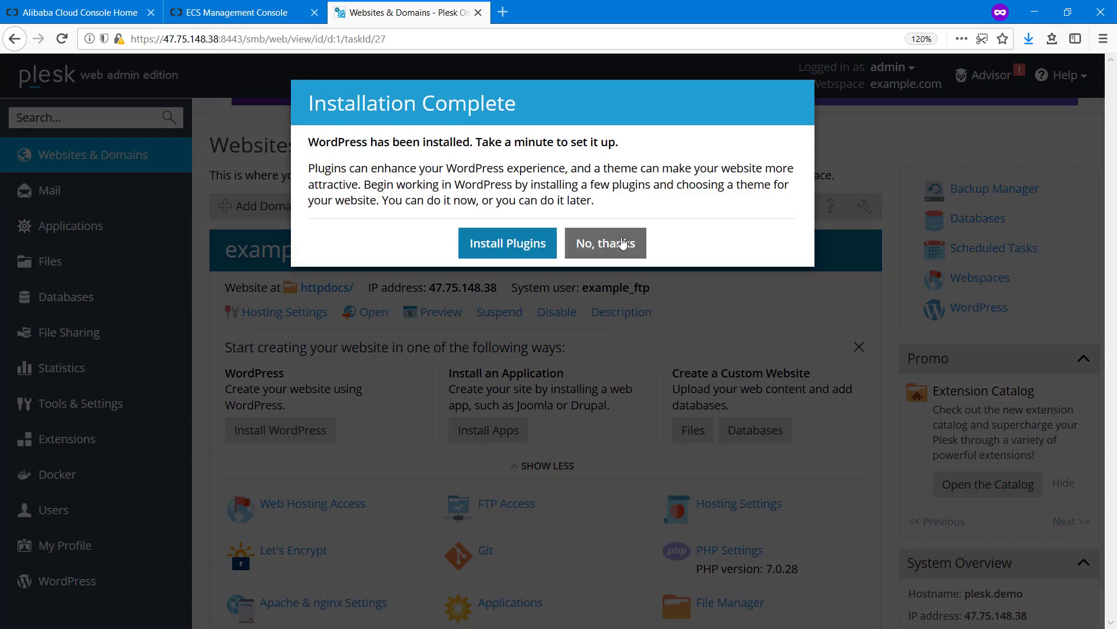
left_click(605, 242)
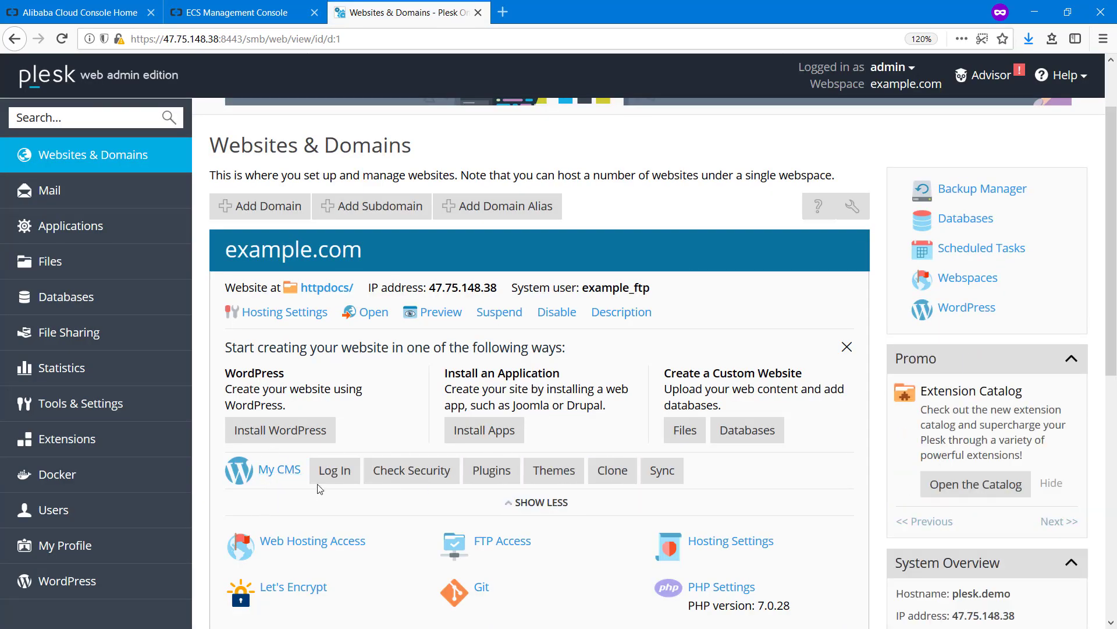
left_click(846, 348)
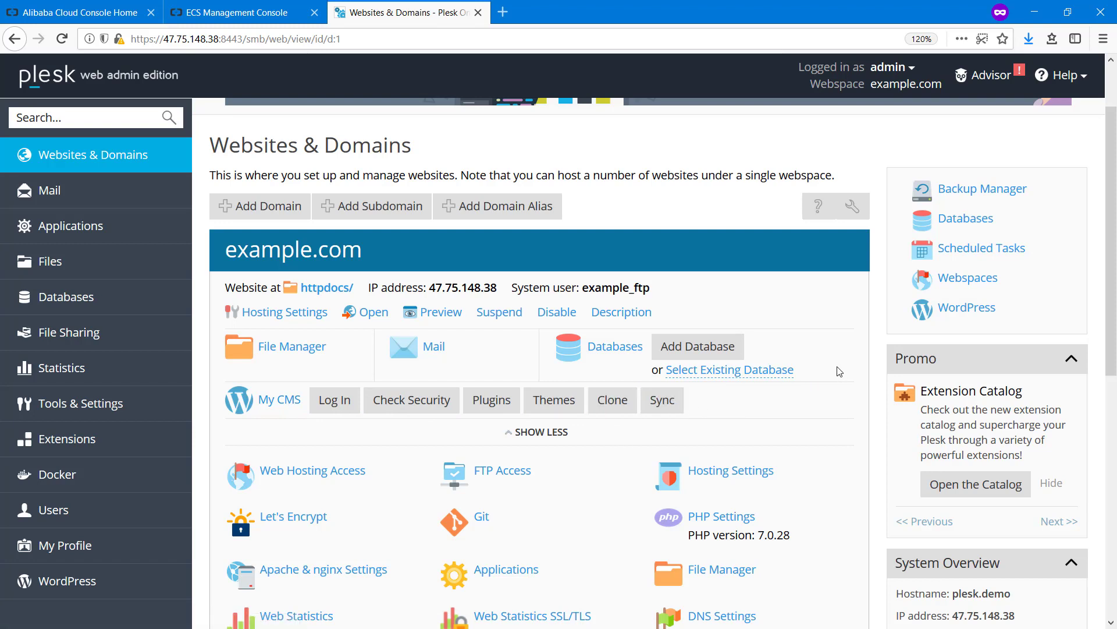
scroll(823, 366, "up", 2)
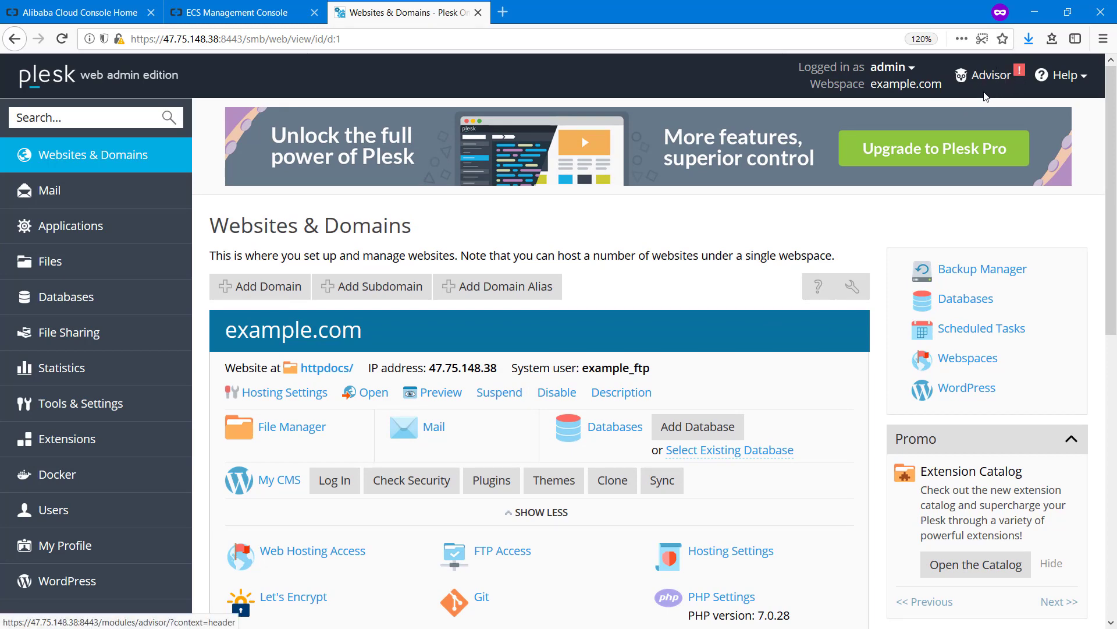
In Advisor, switch example.com from PHP 7.0.28 to the recommended 7.0.30
left_click(985, 85)
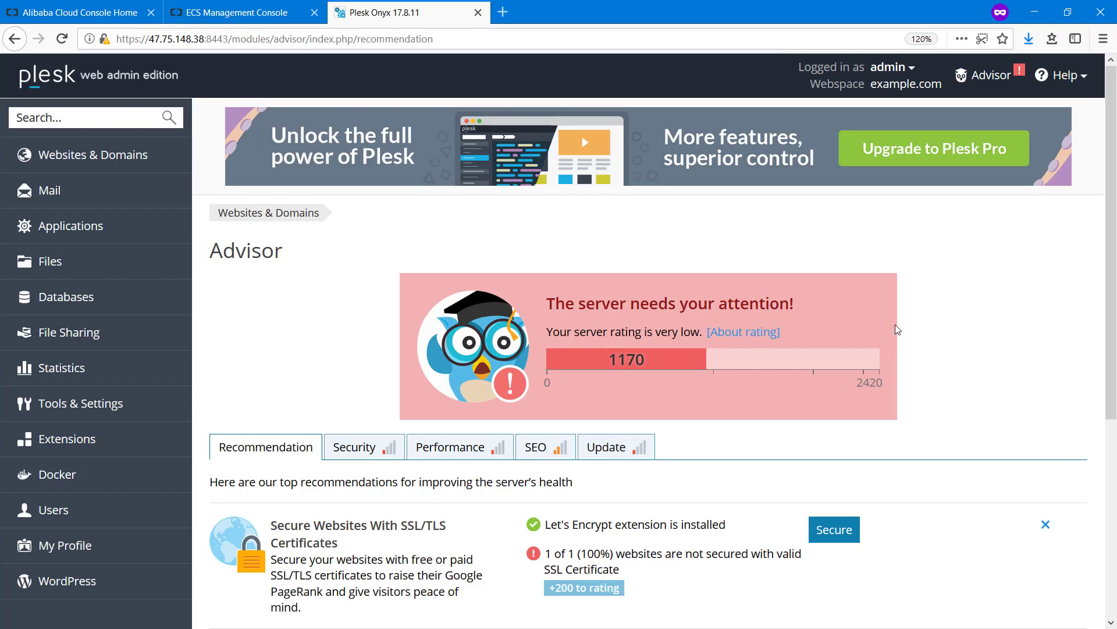
scroll(948, 348, "down", 3)
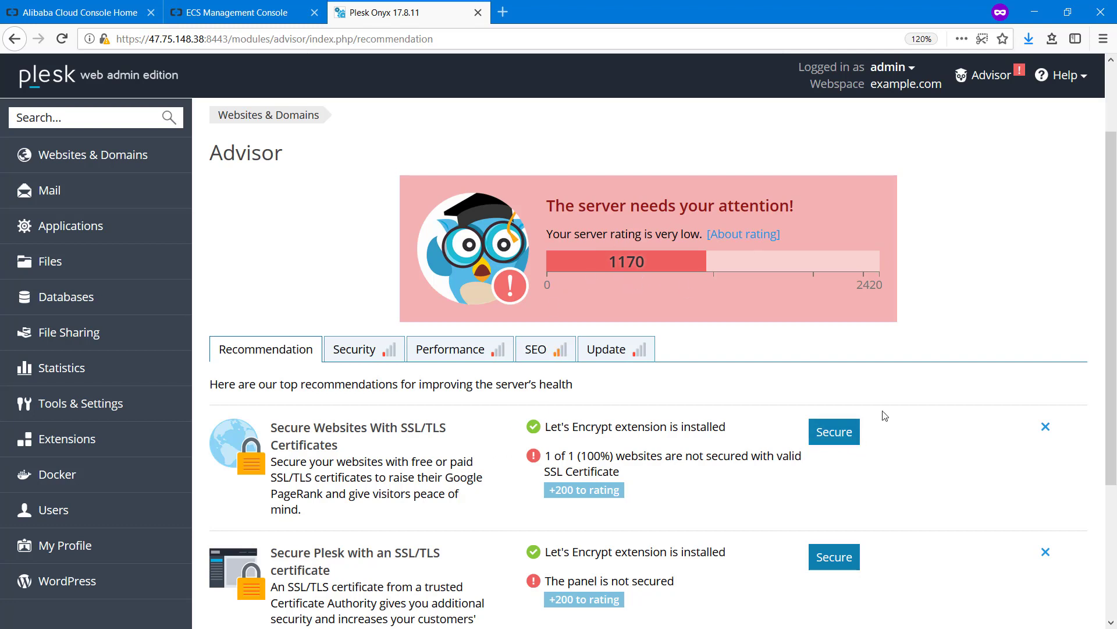
scroll(755, 365, "down", 3)
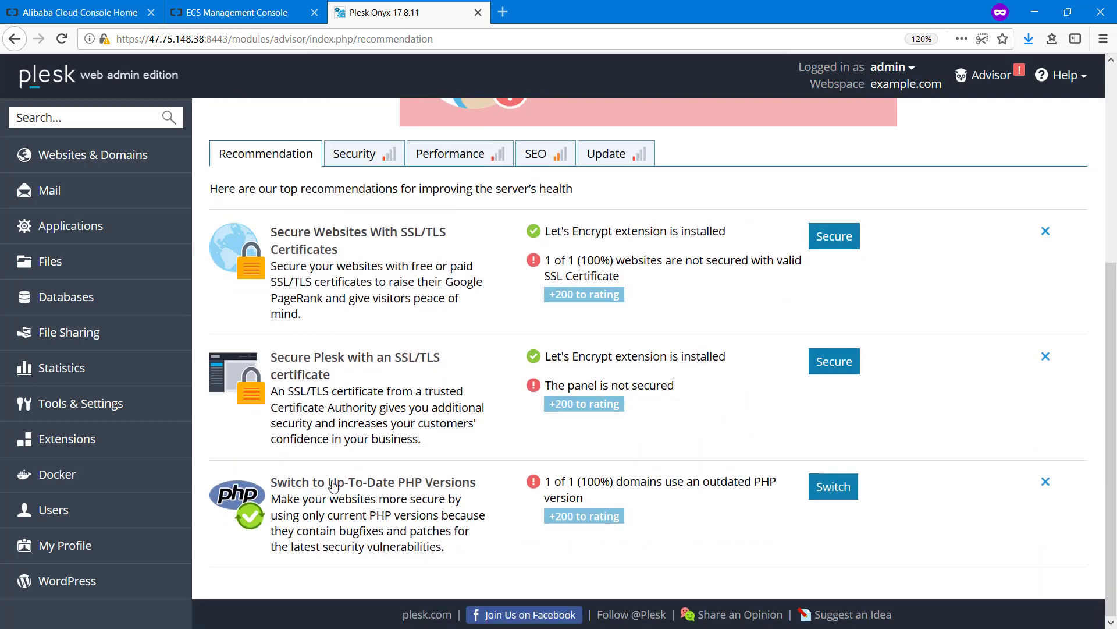
left_click(828, 494)
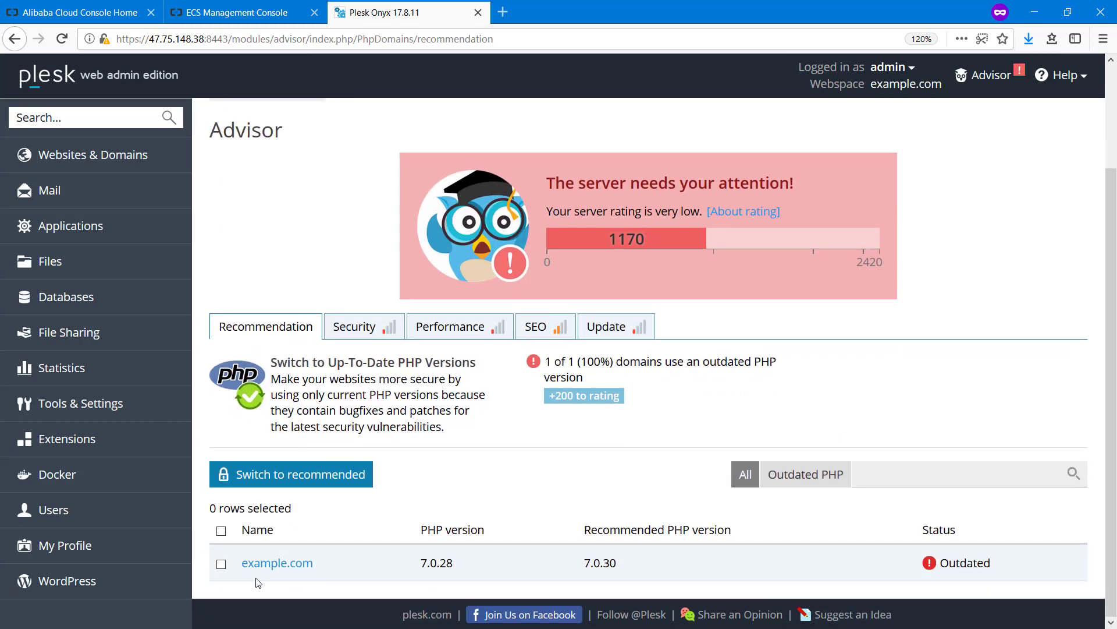
left_click(221, 564)
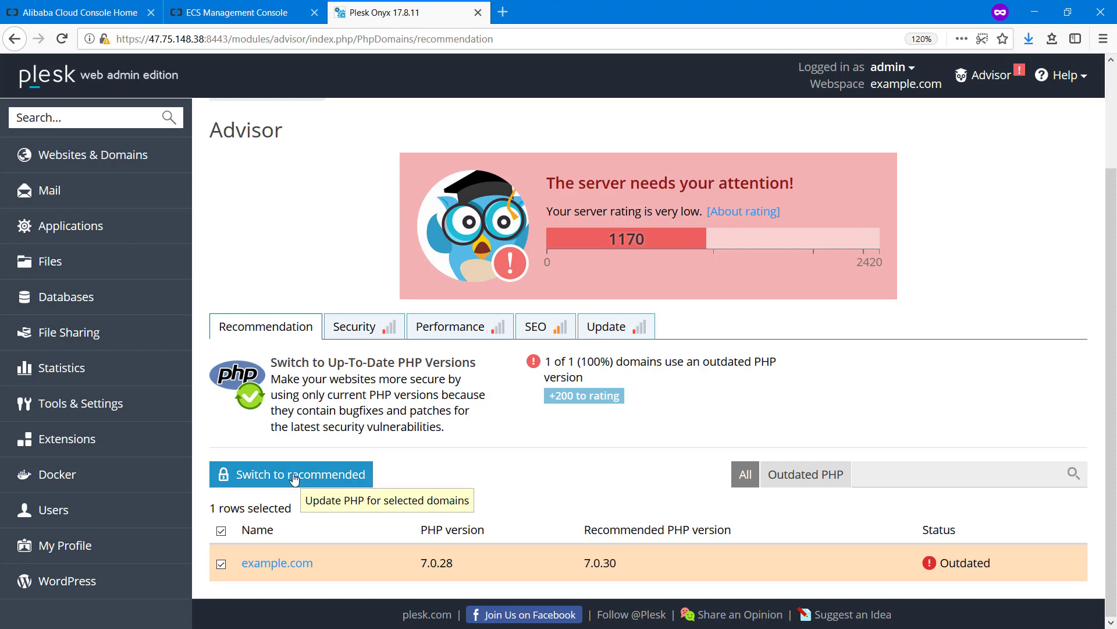
left_click(373, 481)
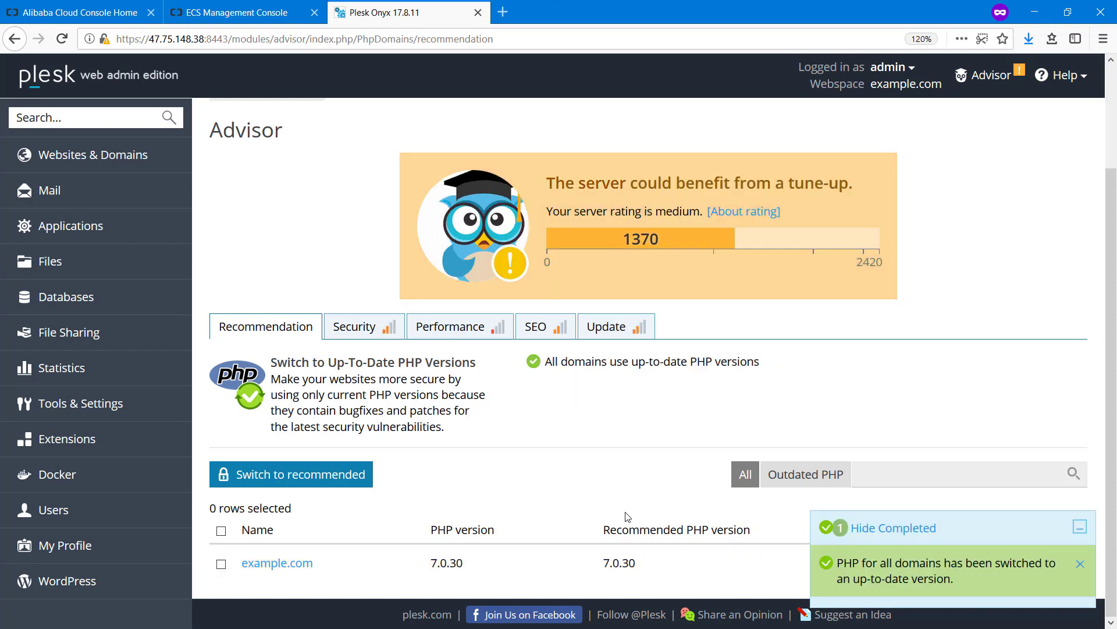
left_click(936, 534)
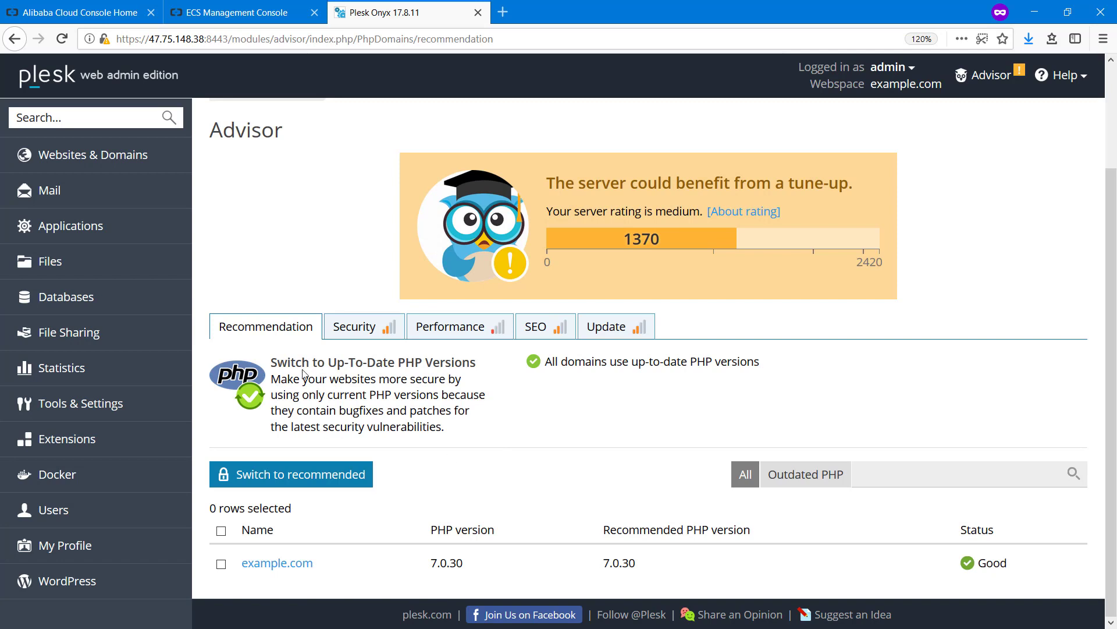
Look through the Advisor's Security recommendations
left_click(356, 336)
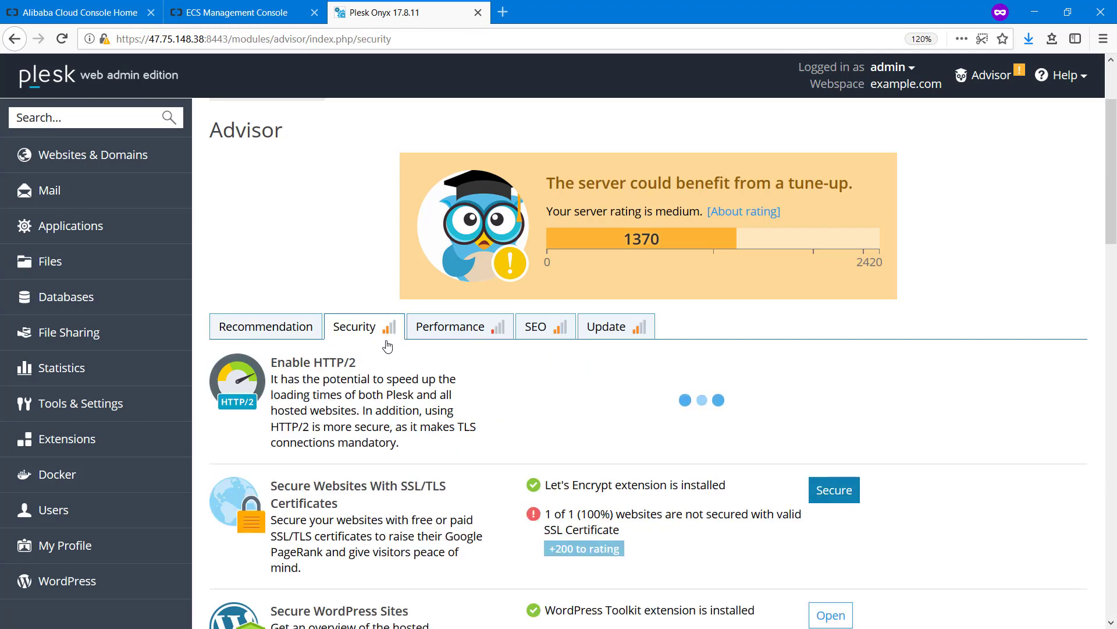
scroll(391, 352, "down", 3)
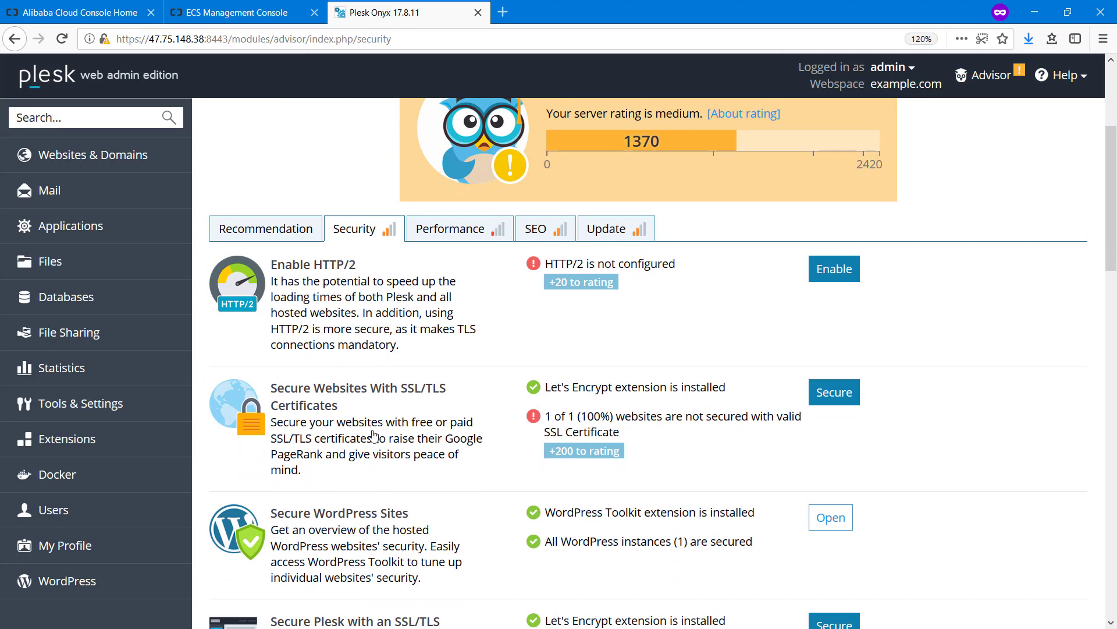
scroll(368, 483, "down", 3)
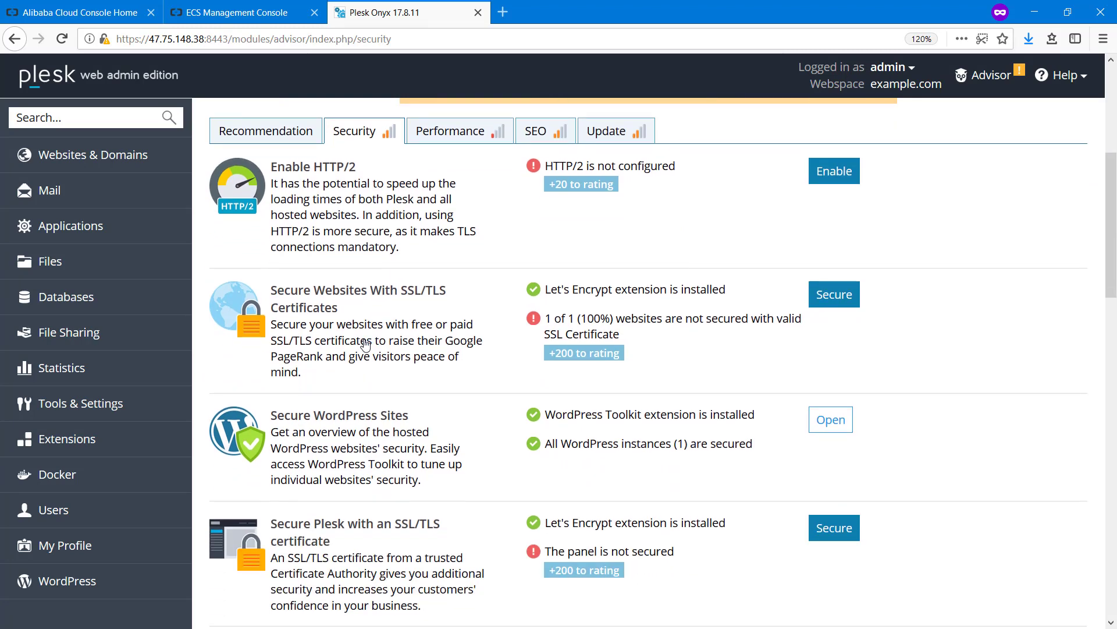
scroll(365, 345, "down", 15)
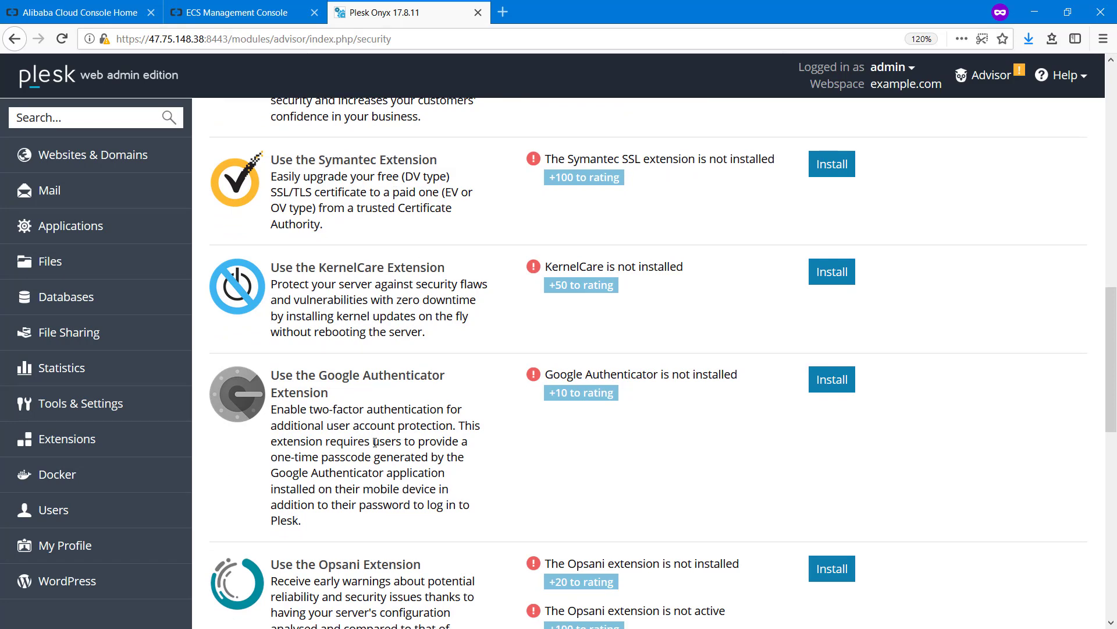
scroll(376, 442, "down", 12)
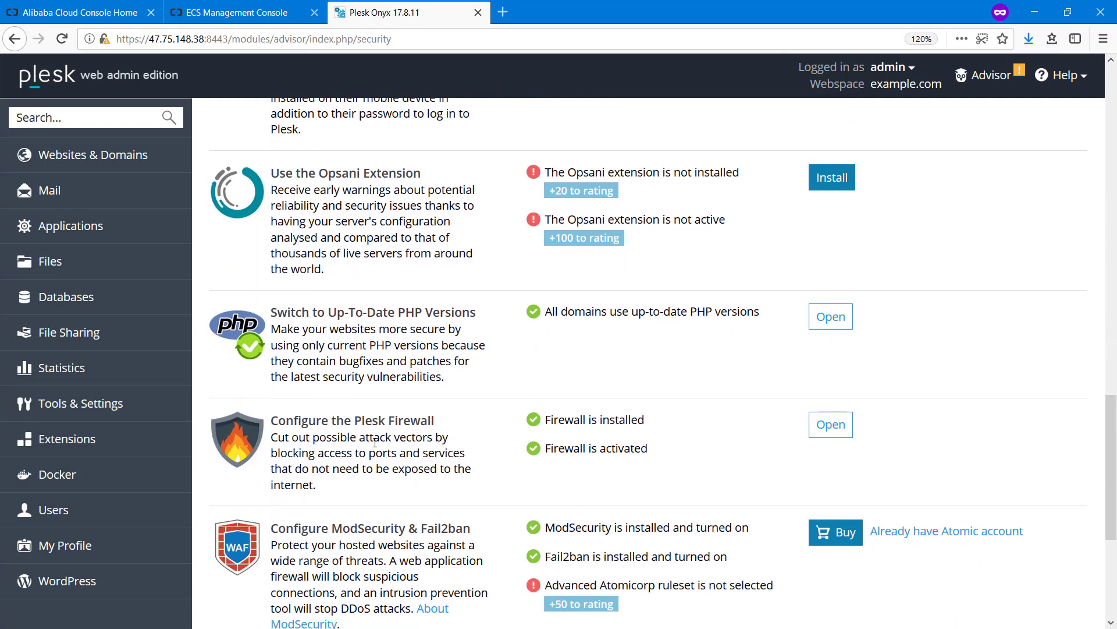
scroll(375, 442, "up", 11)
scroll(376, 442, "up", 15)
Enable HTTP/2 under Performance, raising the rating to 1390, then view SEO and Update recommendations
left_click(436, 230)
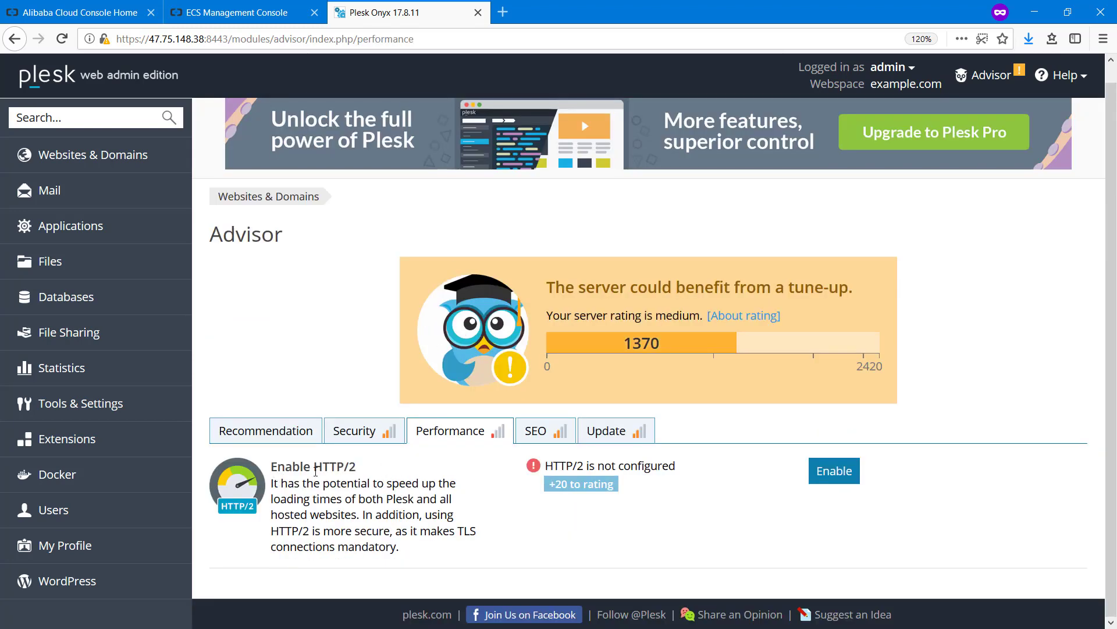
left_click(835, 480)
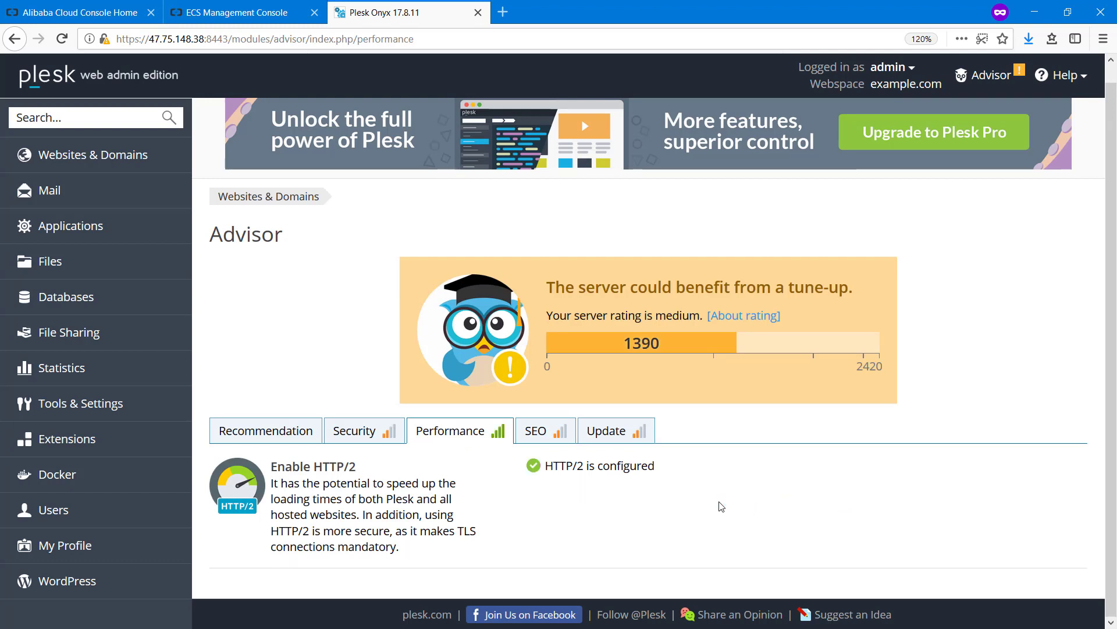
left_click(538, 444)
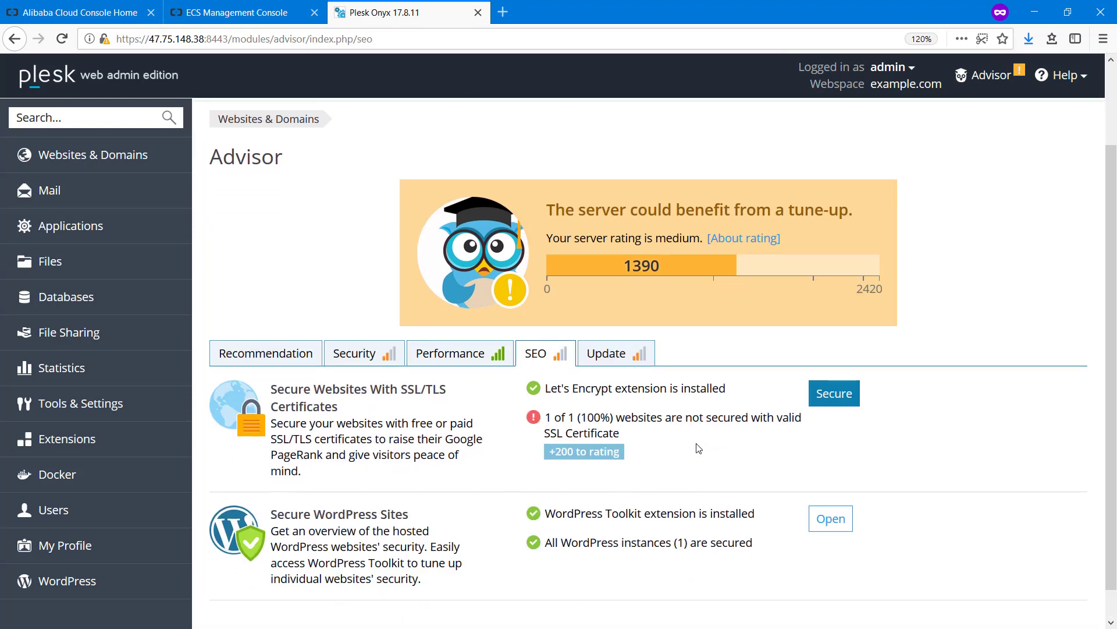
scroll(698, 449, "down", 2)
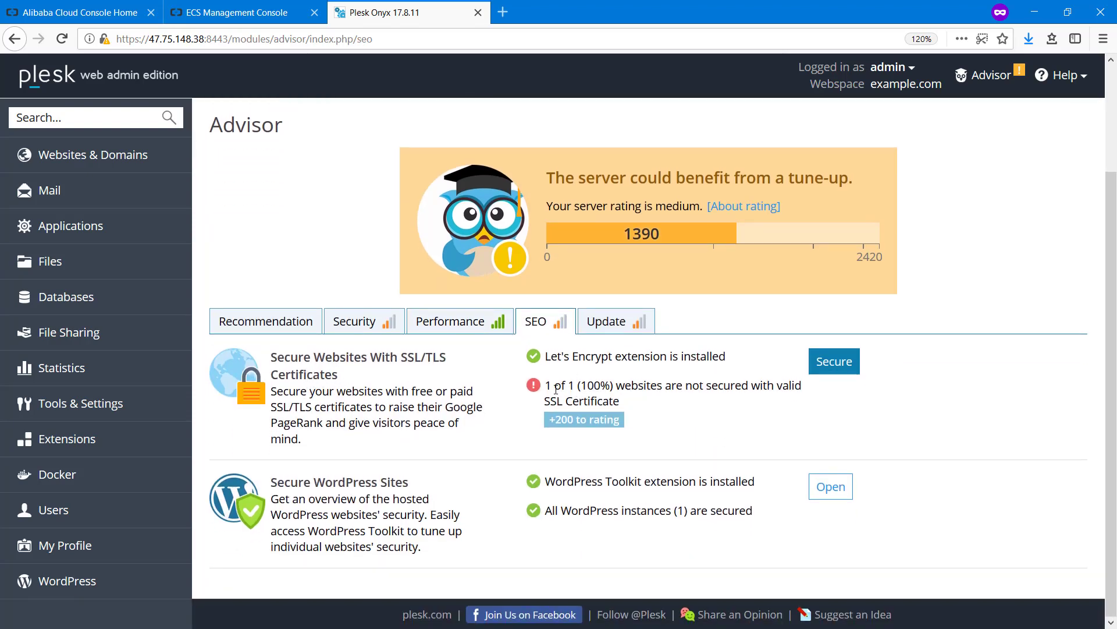
left_click(621, 329)
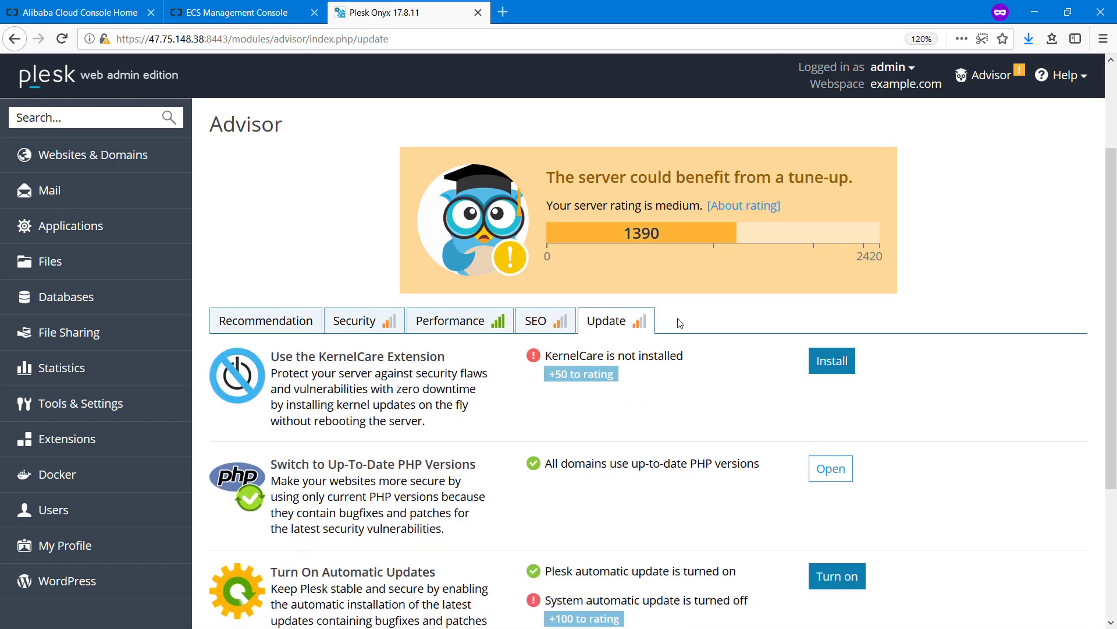
Turn on system automatic updates for a 1490 rating, then go to Extensions
scroll(680, 324, "down", 3)
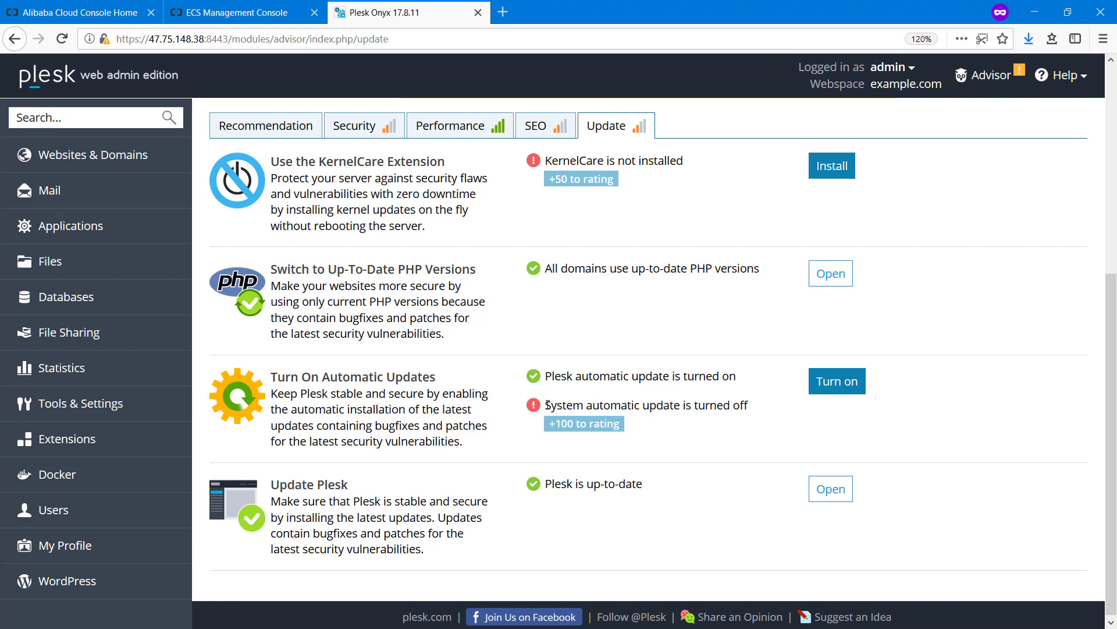
left_click_drag(547, 405, 568, 406)
left_click(582, 408)
left_click(833, 388)
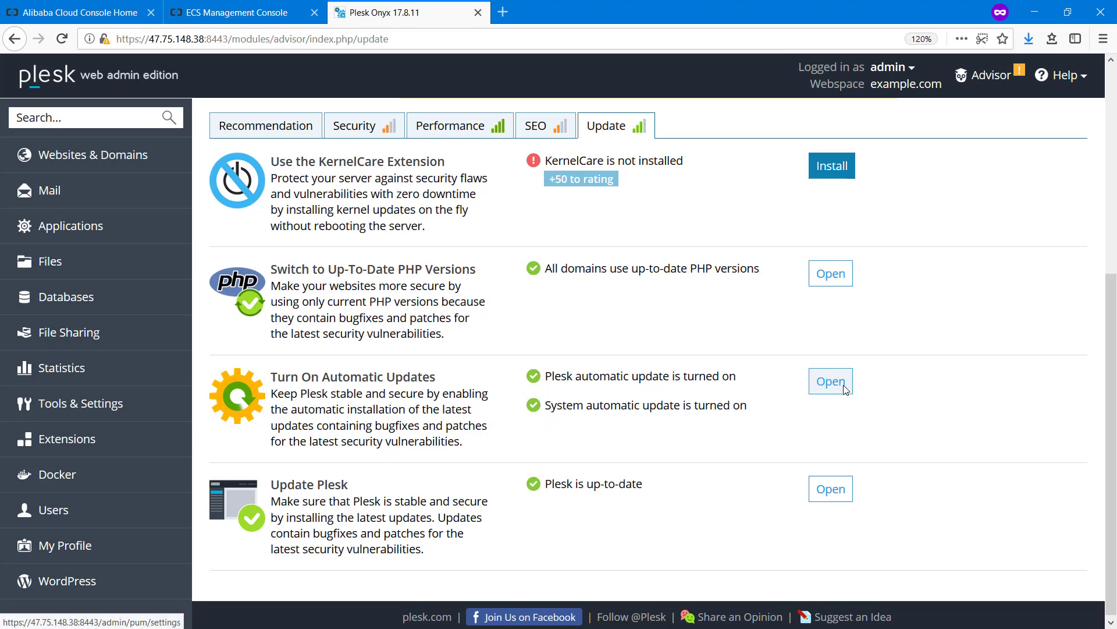
scroll(735, 340, "up", 6)
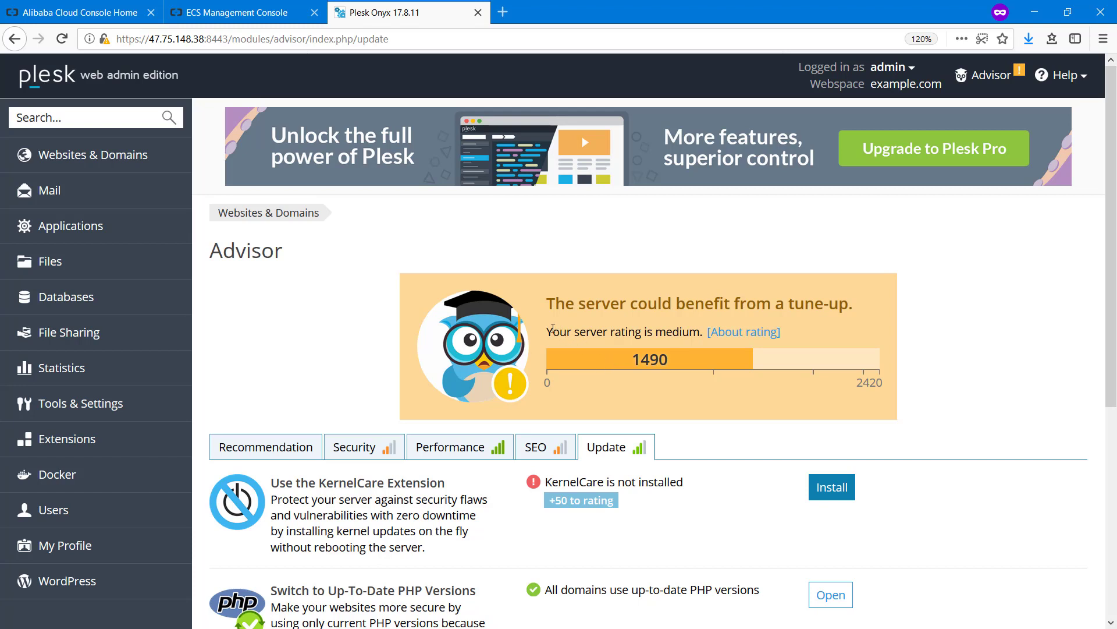
scroll(539, 326, "down", 3)
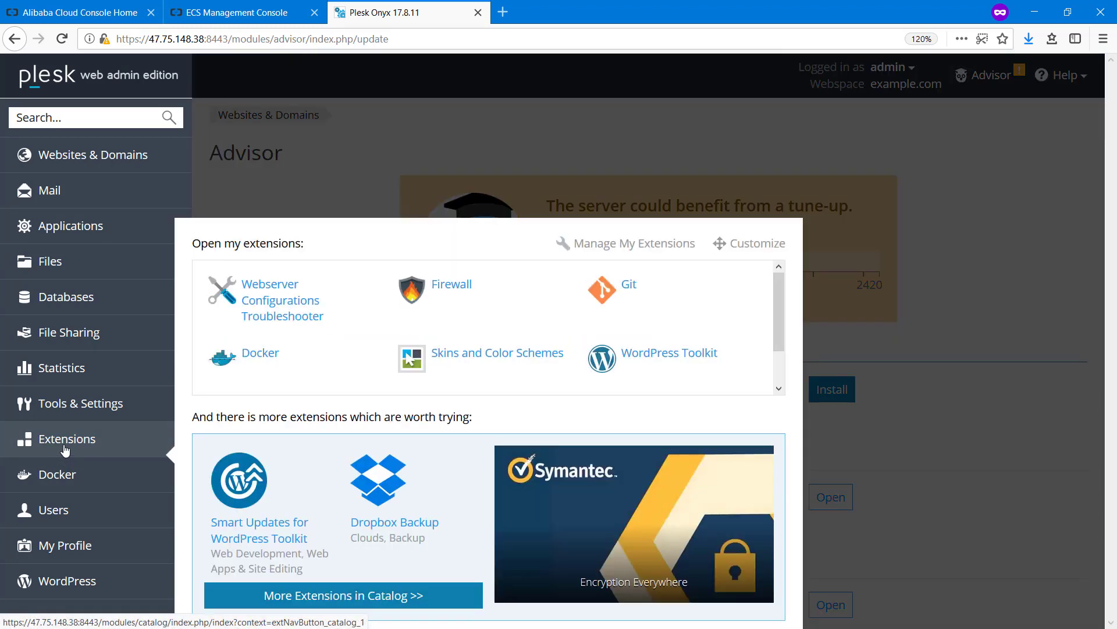
left_click(65, 449)
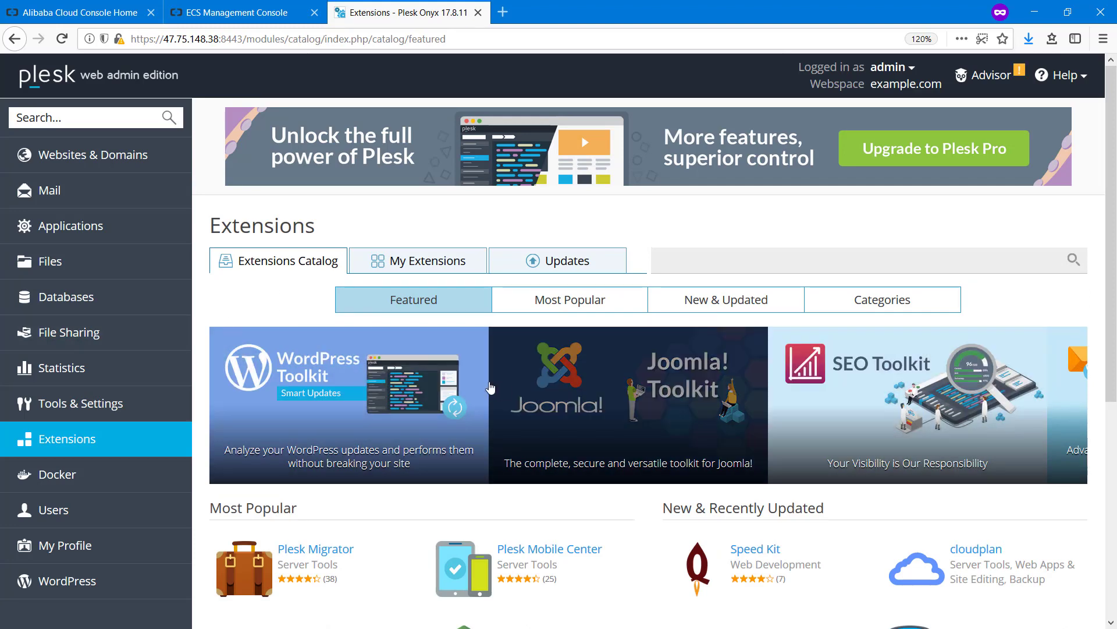
Browse the Most Popular and New & Updated extension listings
scroll(481, 389, "down", 3)
scroll(481, 389, "down", 2)
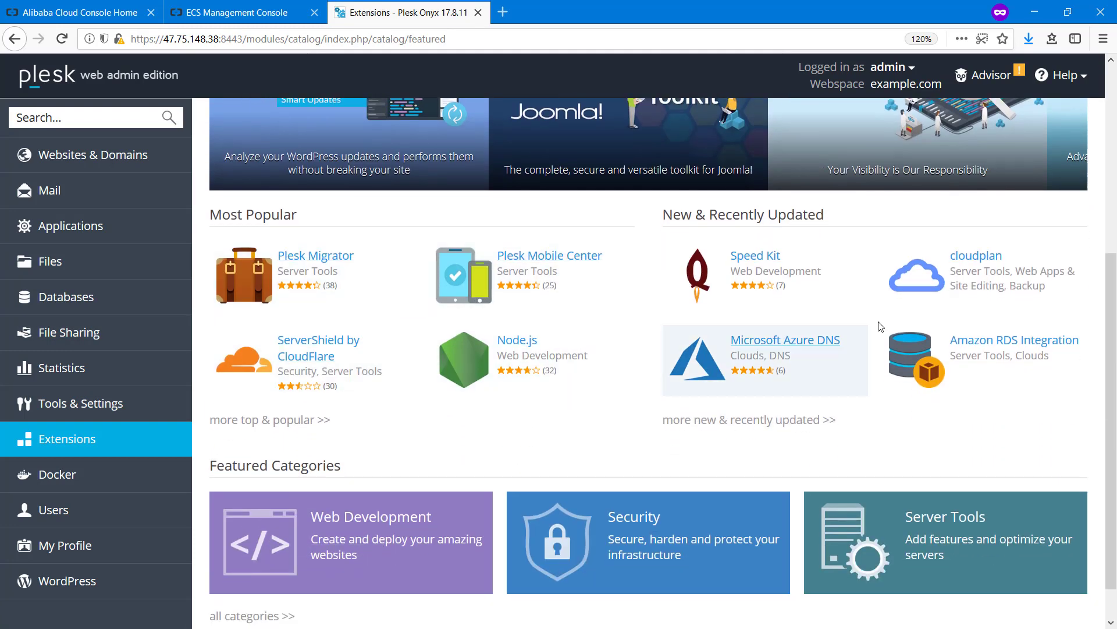
scroll(487, 378, "up", 5)
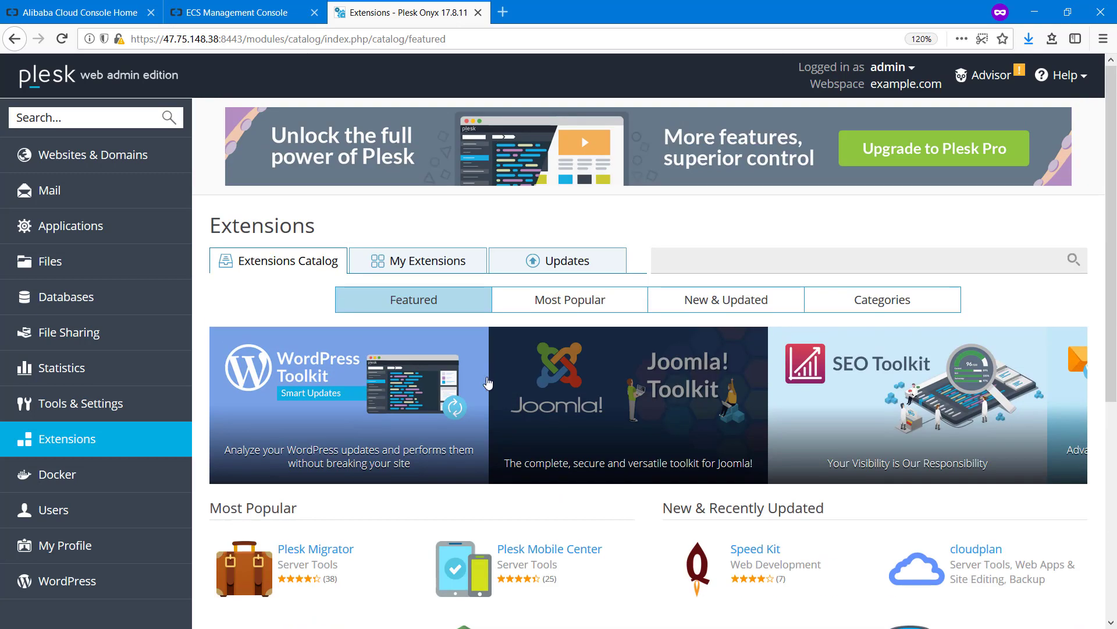
left_click(550, 309)
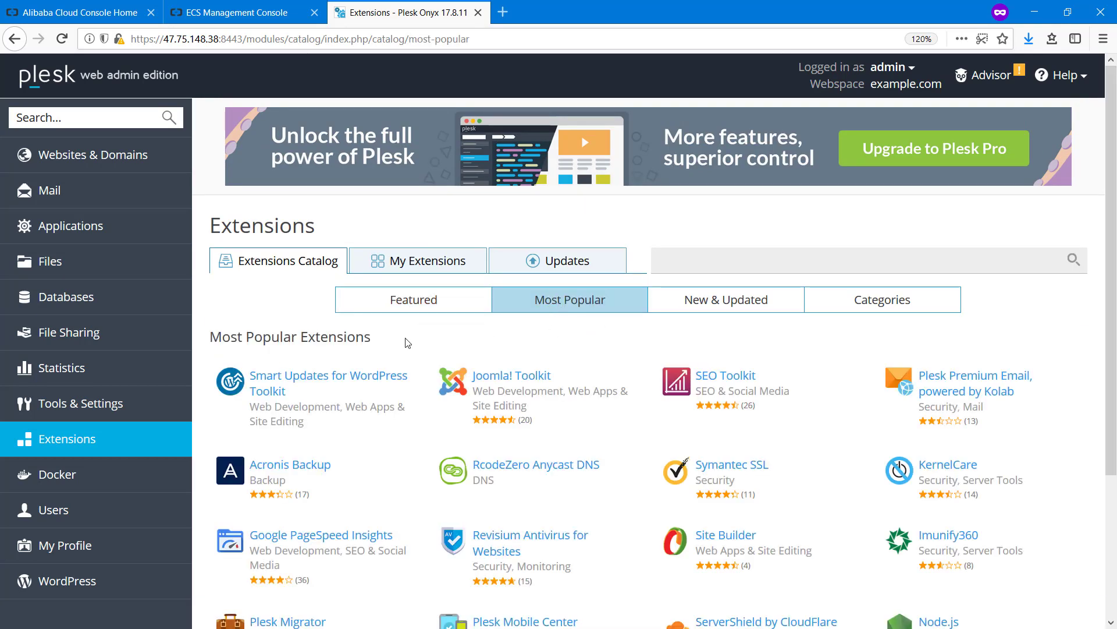
left_click(803, 301)
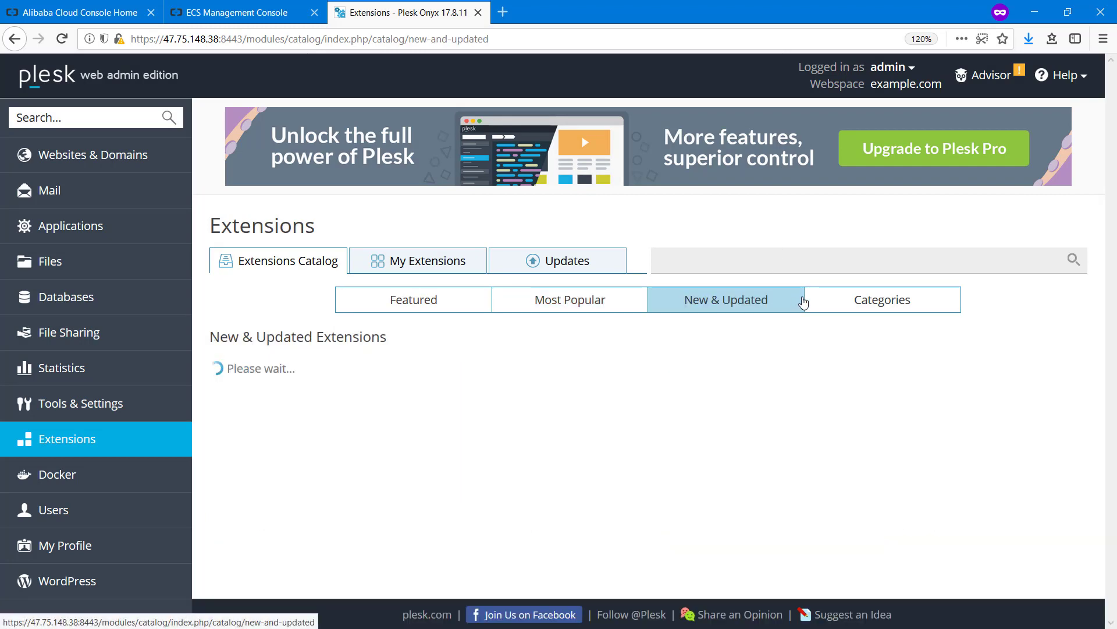
View extensions by category, scrolling down to the Fun group with GET Your Pizza!
left_click(809, 300)
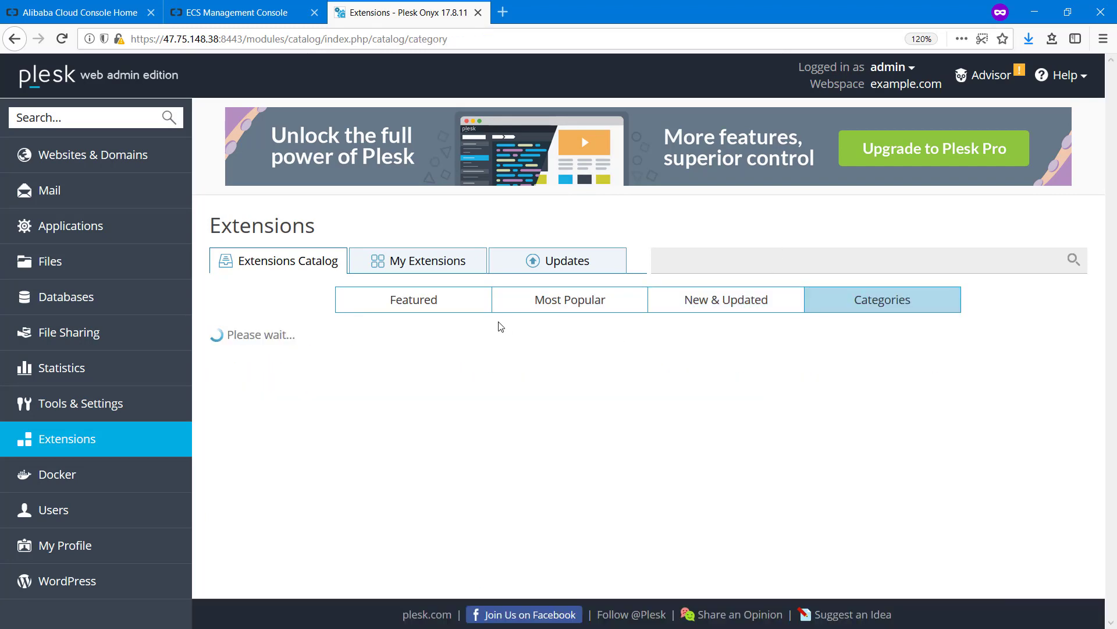
scroll(521, 324, "down", 3)
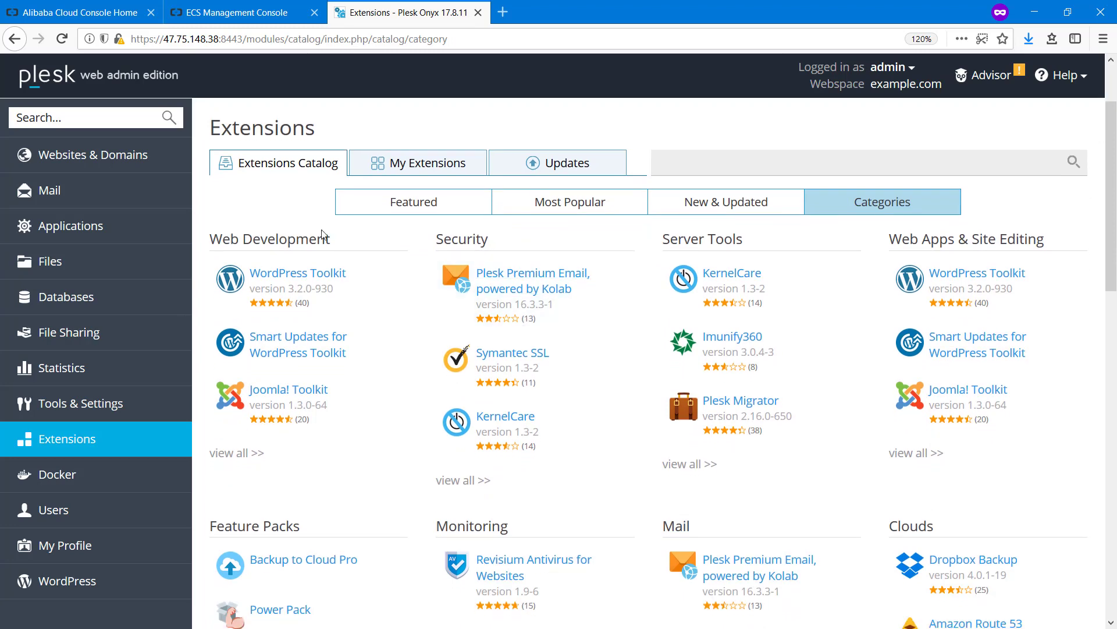
scroll(449, 304, "down", 9)
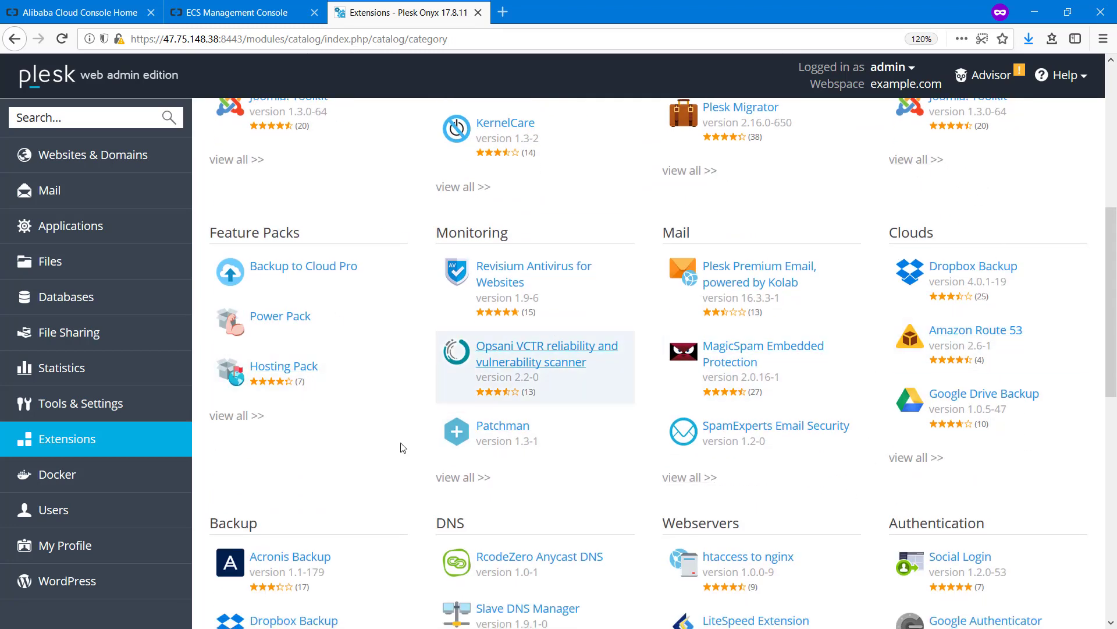
scroll(402, 448, "down", 3)
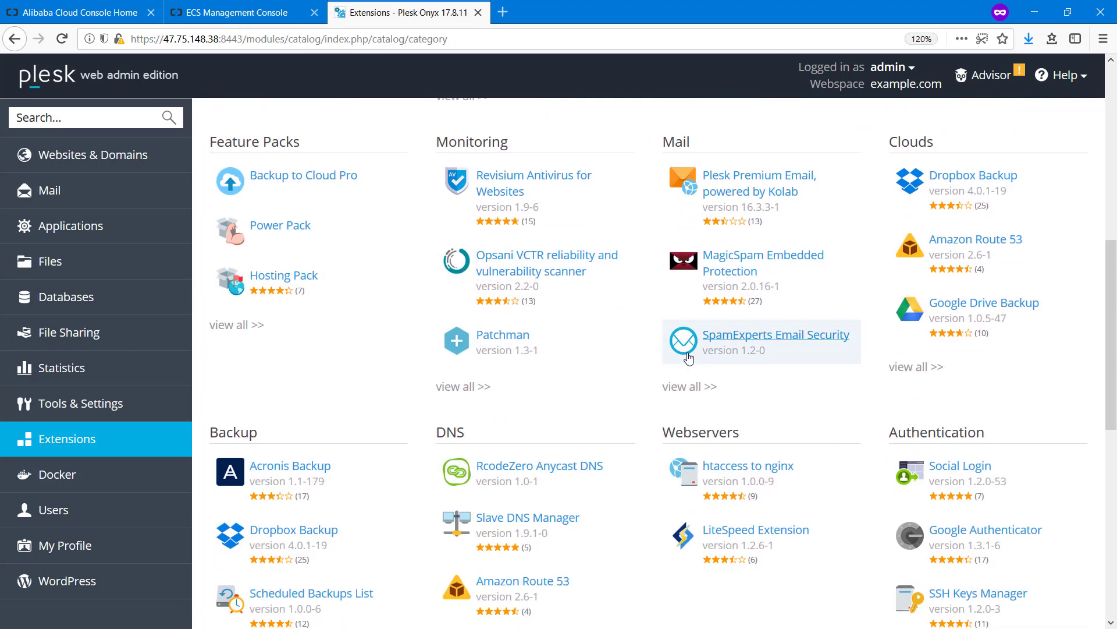
scroll(689, 358, "up", 15)
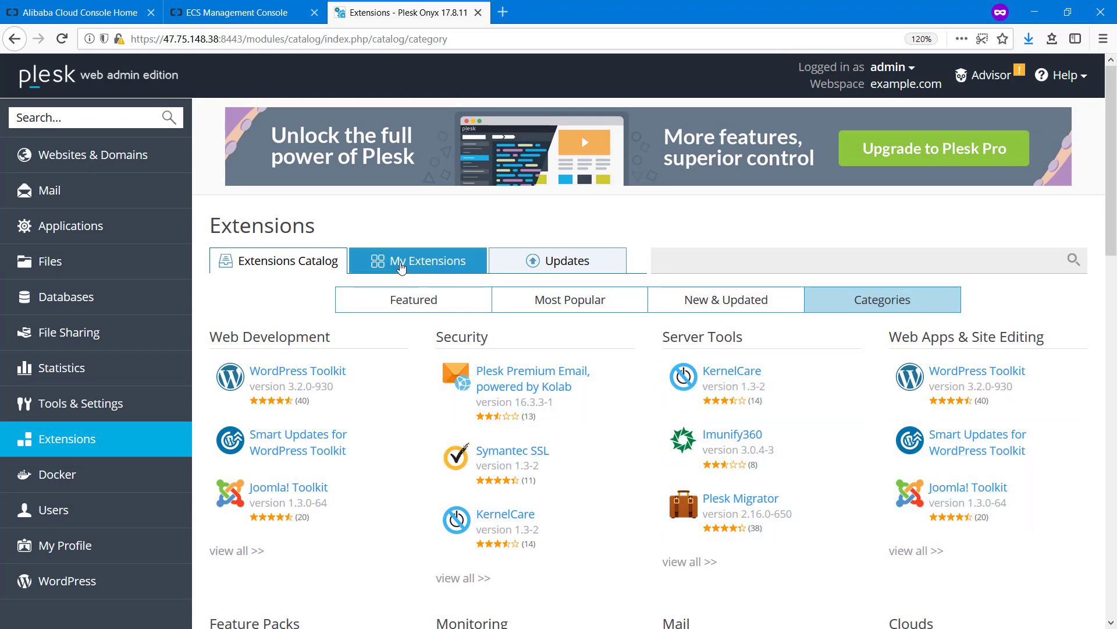
scroll(570, 346, "down", 3)
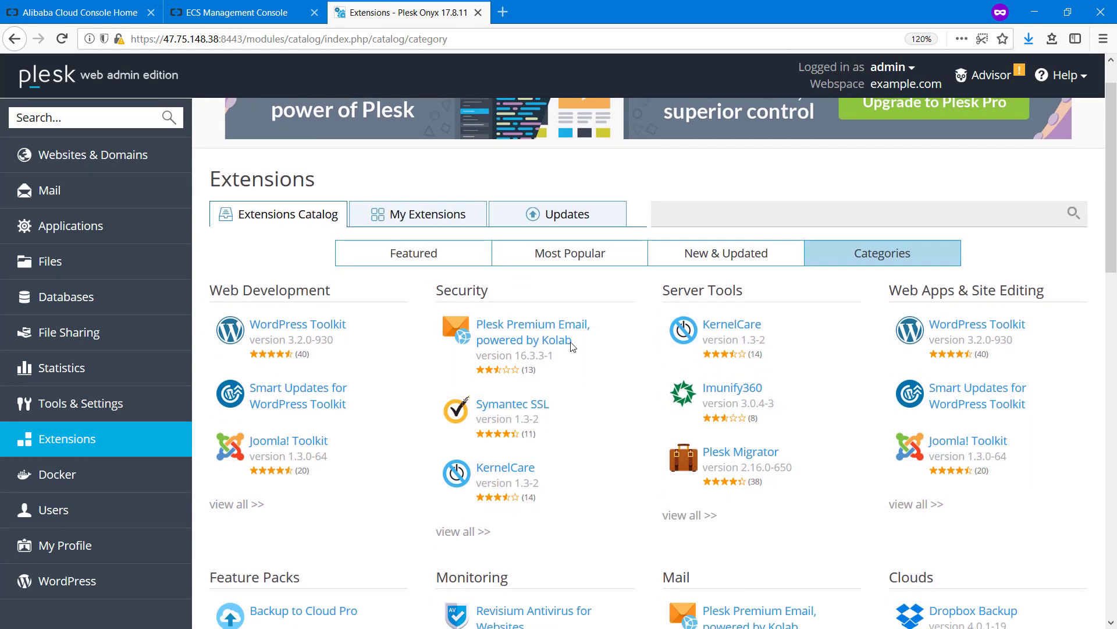
scroll(573, 326, "down", 17)
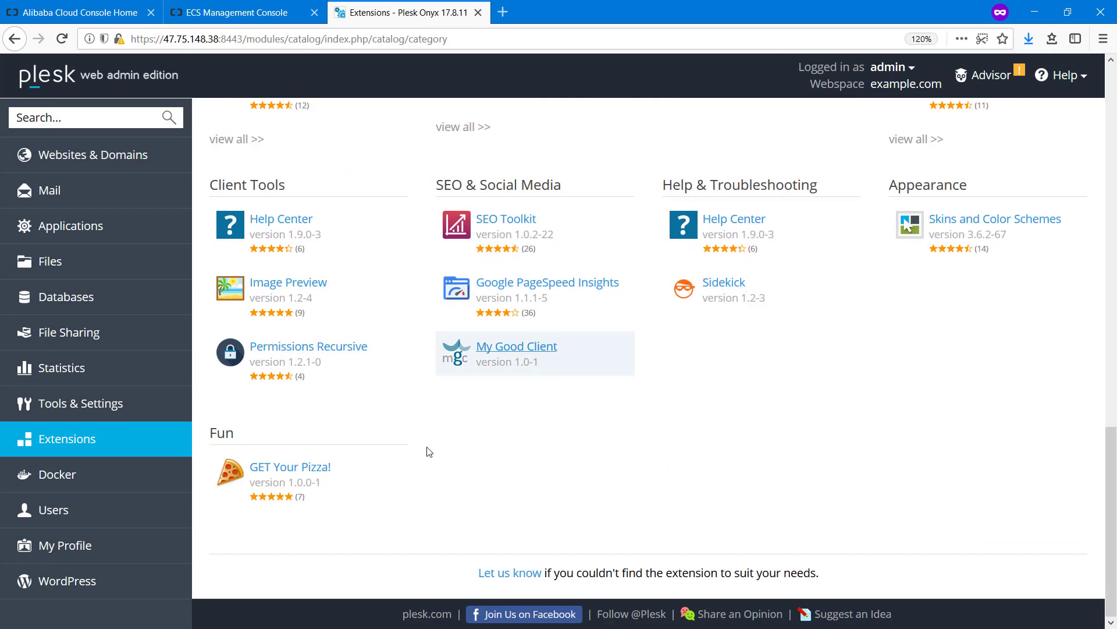
Install the GET Your Pizza! extension, then return to the Extensions Catalog
left_click(299, 470)
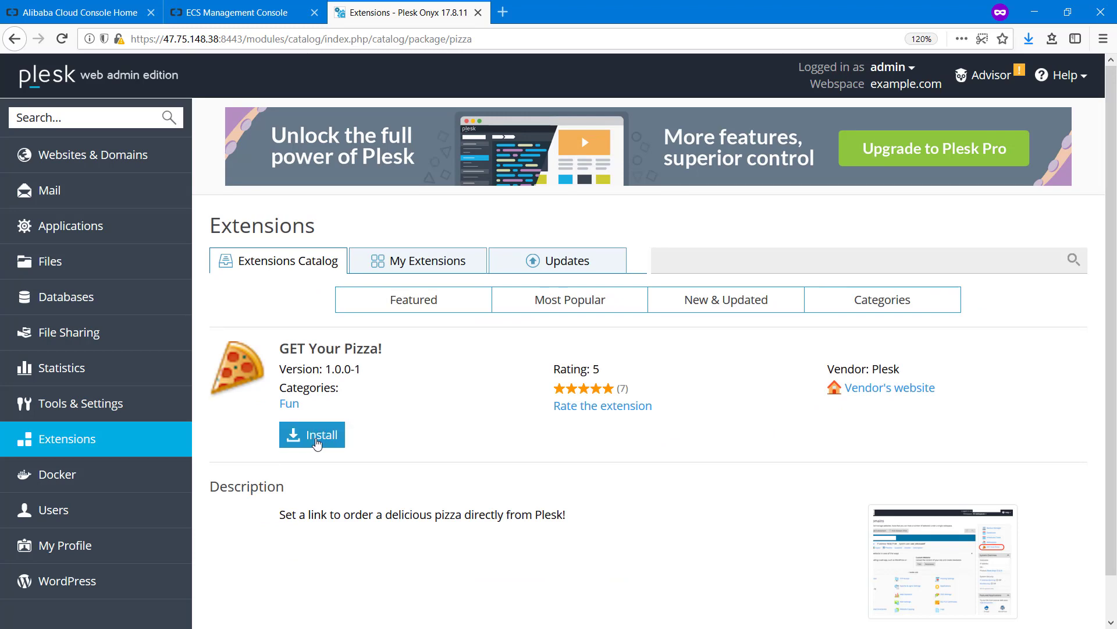
left_click(341, 435)
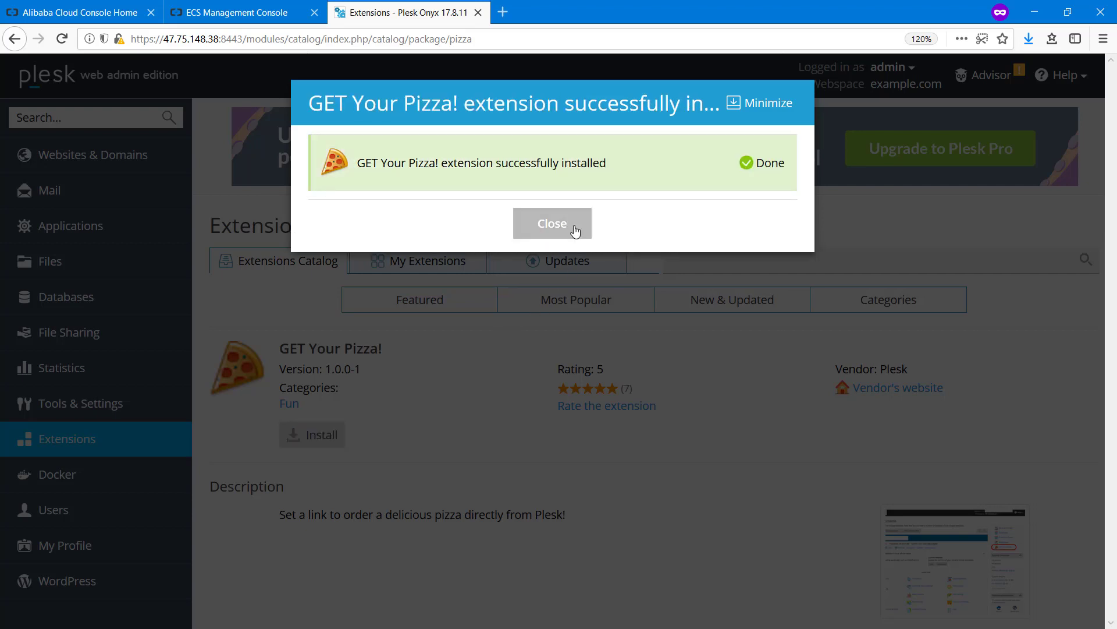
left_click(571, 229)
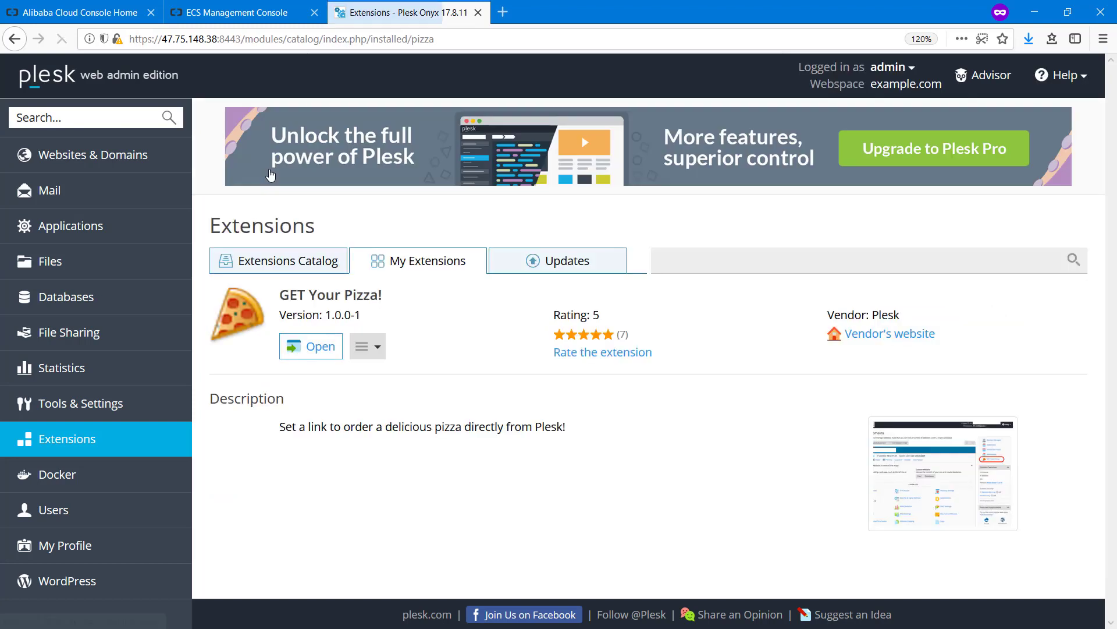
left_click(284, 265)
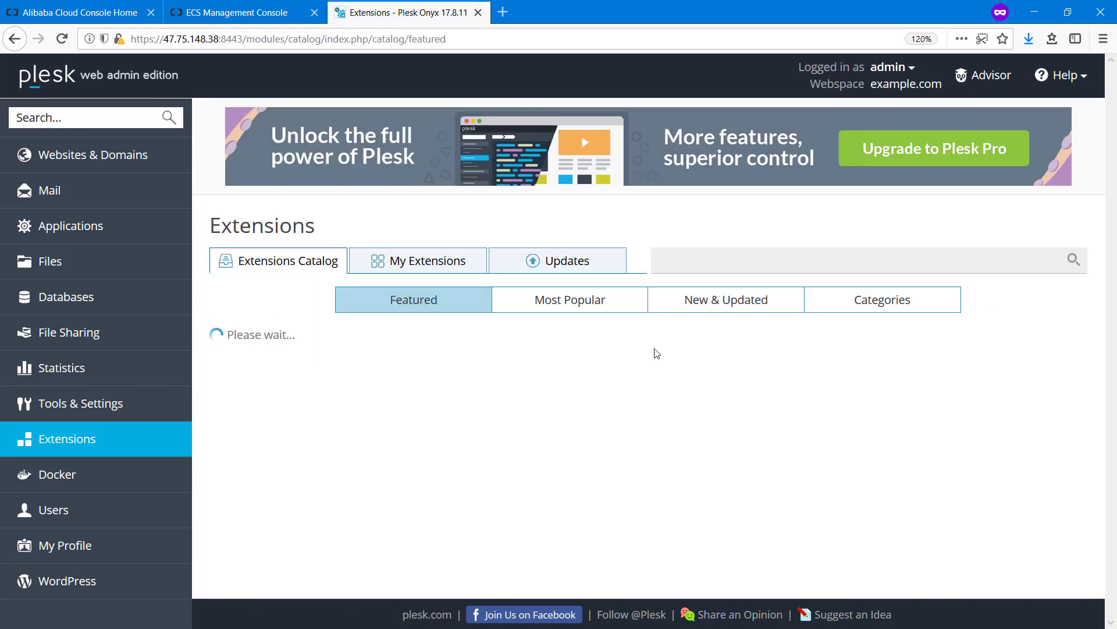
Install the SEO Toolkit 1.0.2-22 extension from the Most Popular list
left_click(570, 307)
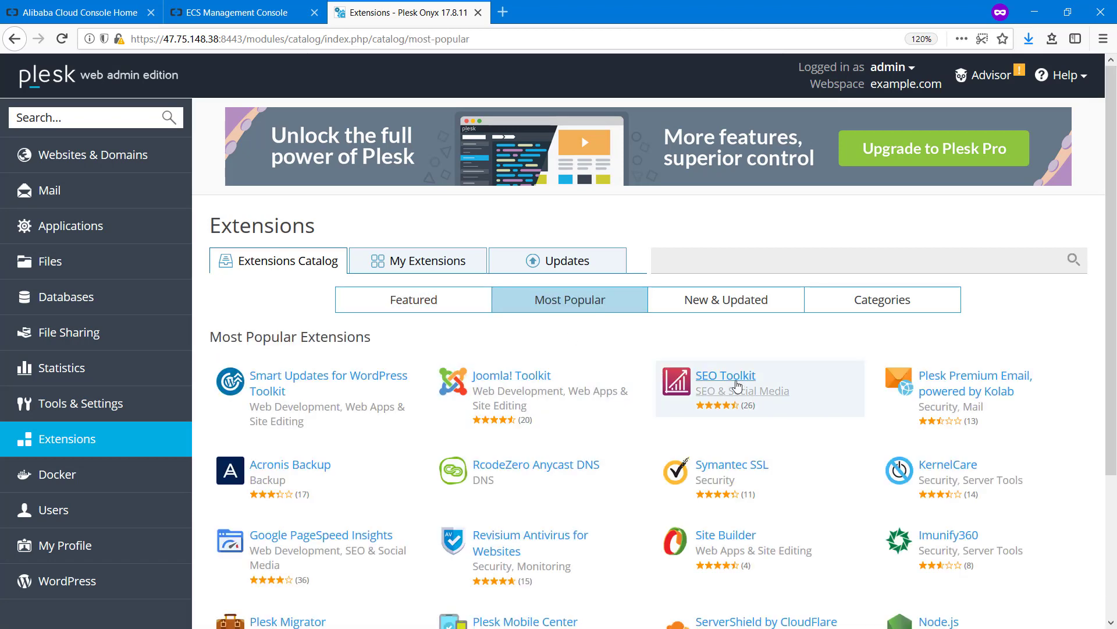
left_click(748, 376)
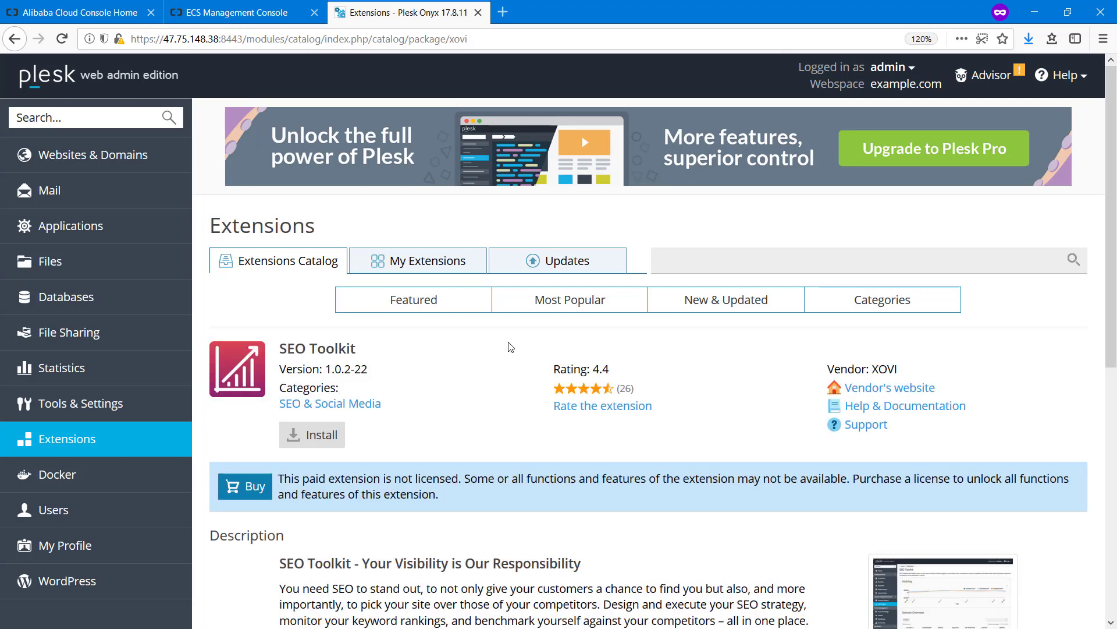
scroll(490, 357, "down", 3)
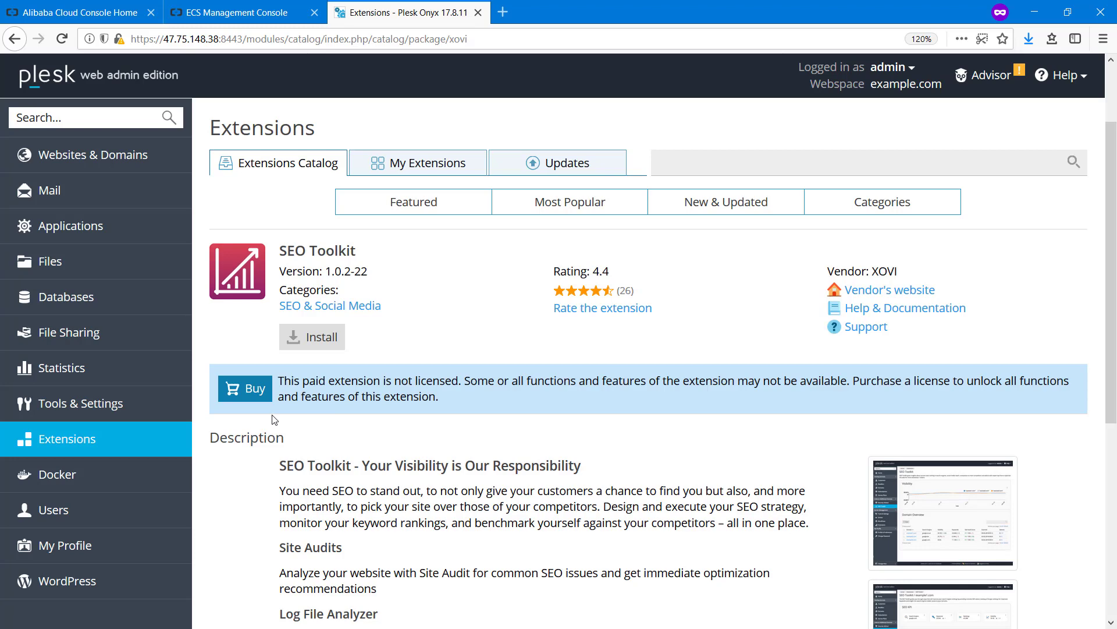
left_click(342, 336)
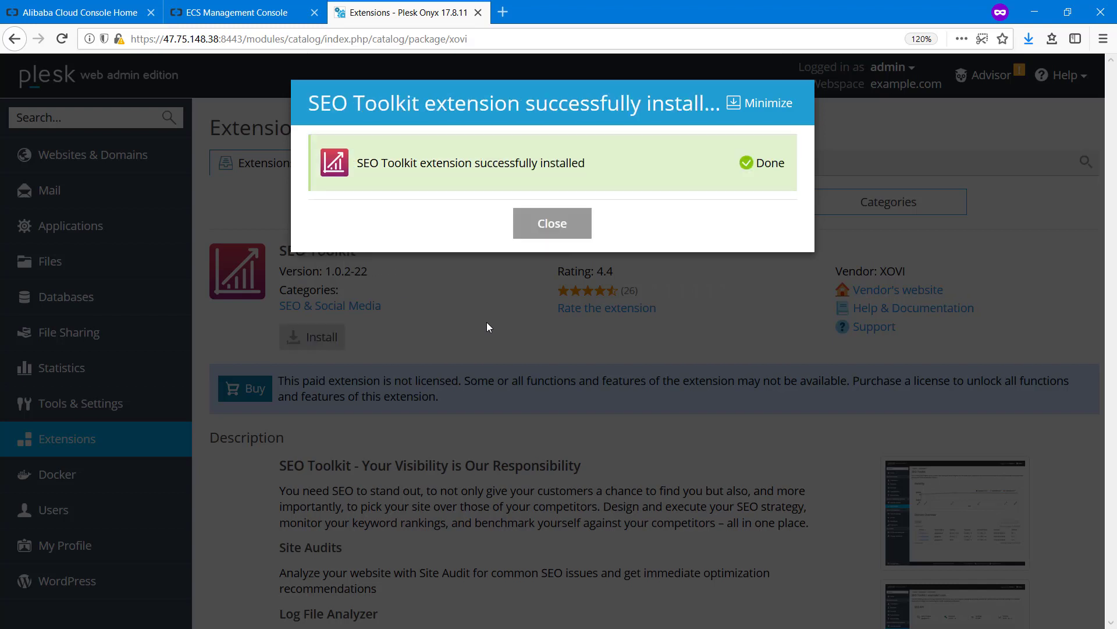
left_click(551, 222)
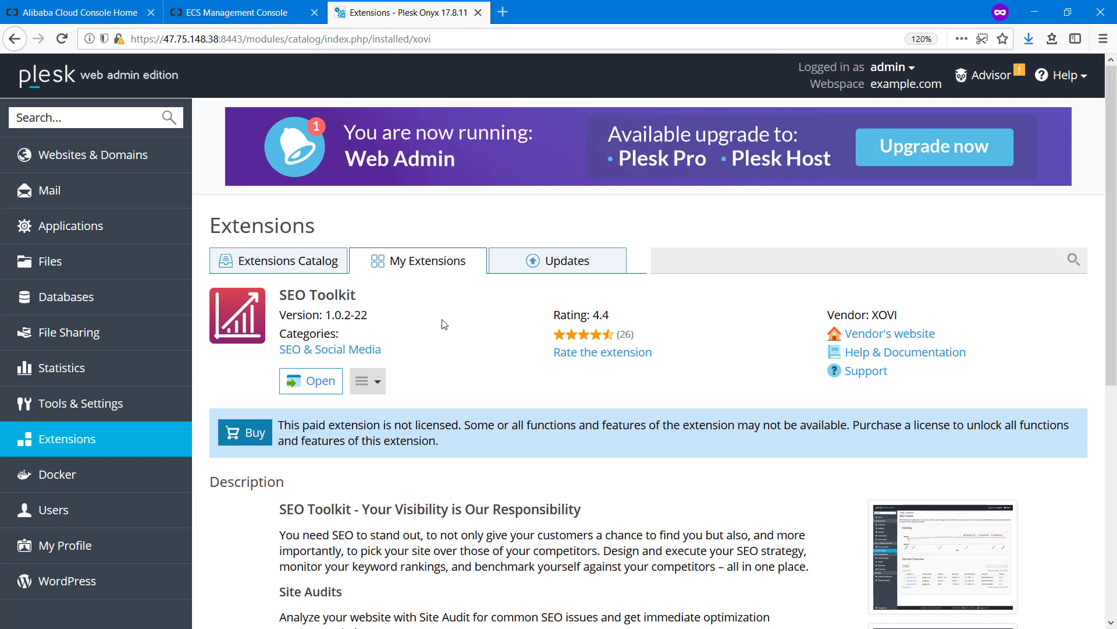
Review the installed extensions and the Firewall extension's 23 rules, then go back to Extensions
left_click(404, 269)
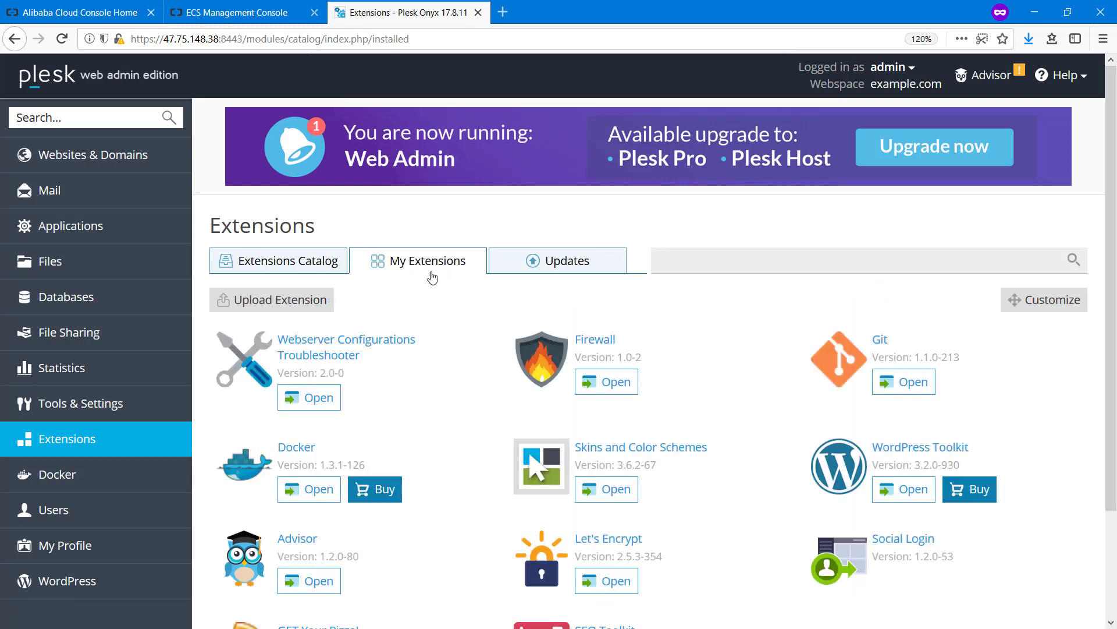
scroll(449, 310, "down", 2)
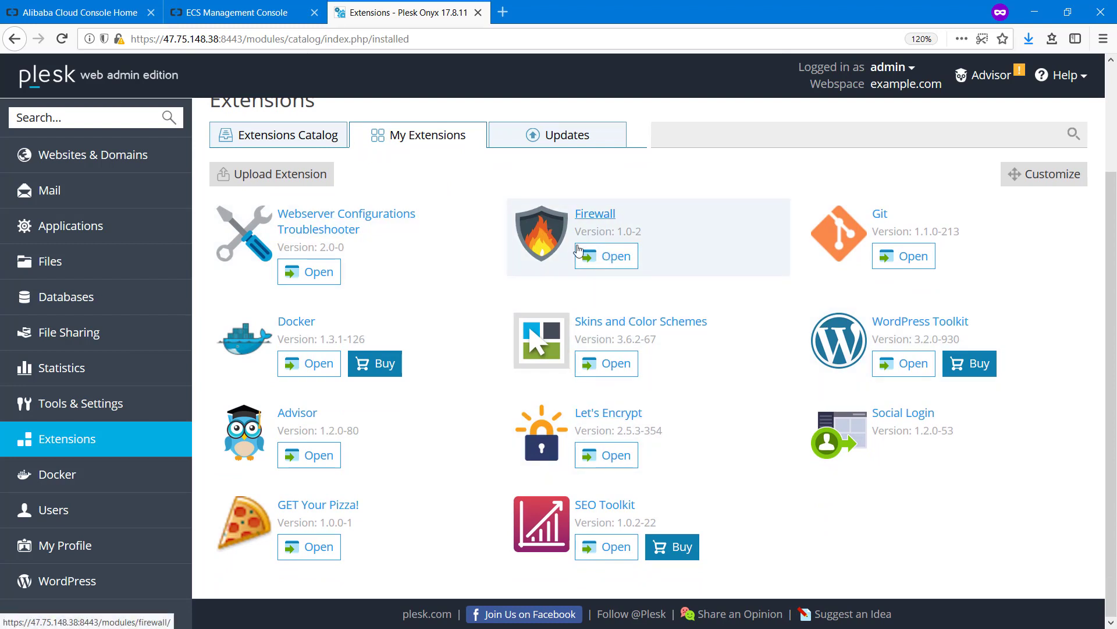
left_click(608, 261)
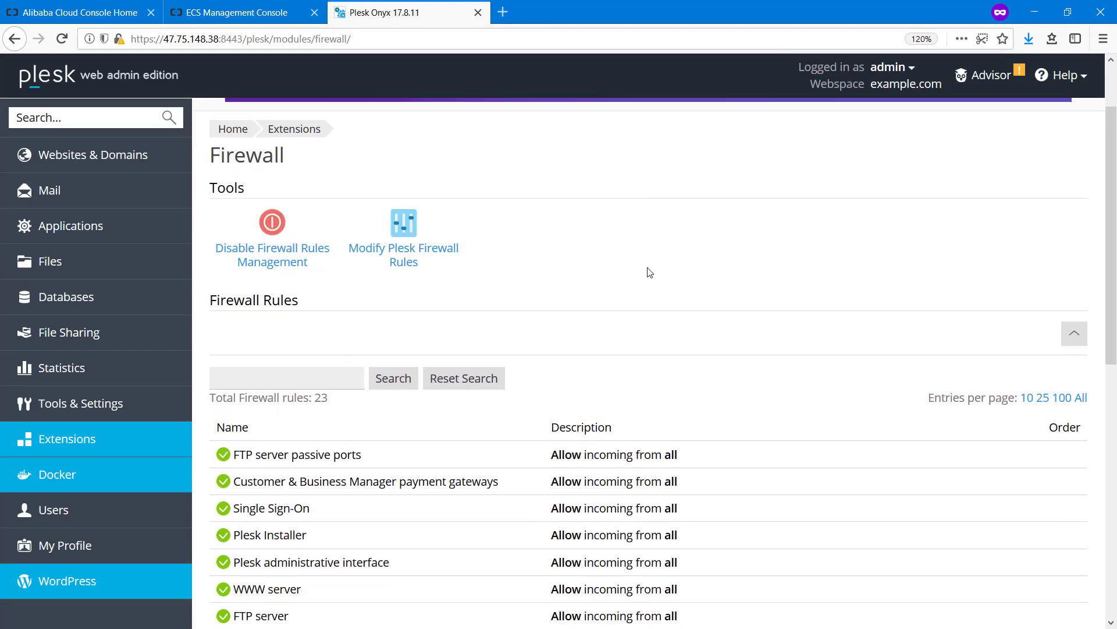
scroll(650, 272, "down", 10)
scroll(608, 433, "up", 10)
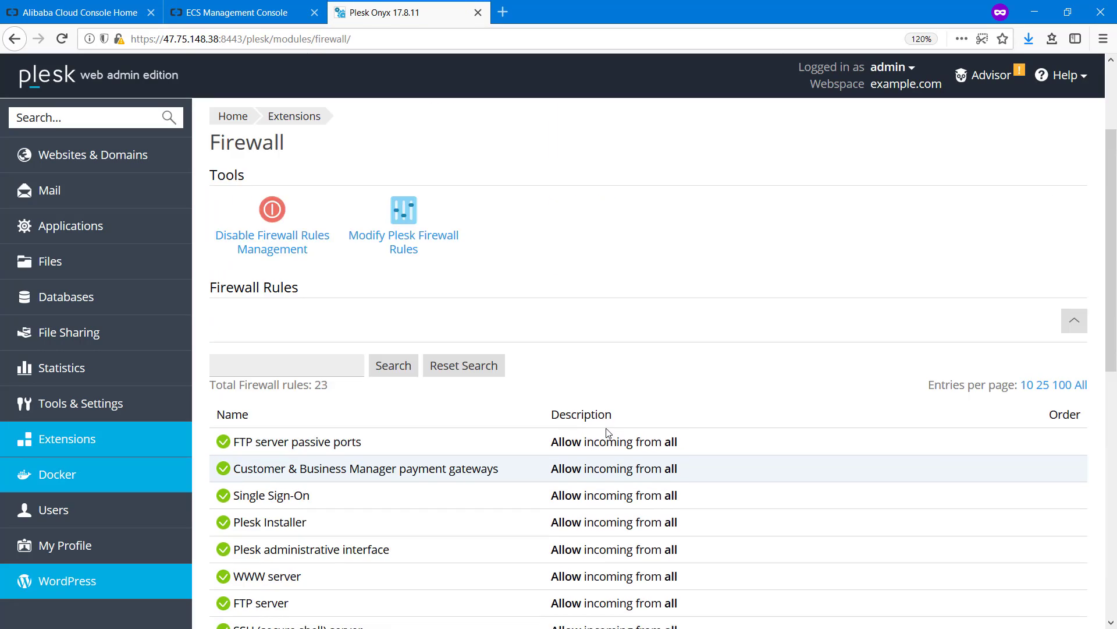
scroll(609, 433, "up", 2)
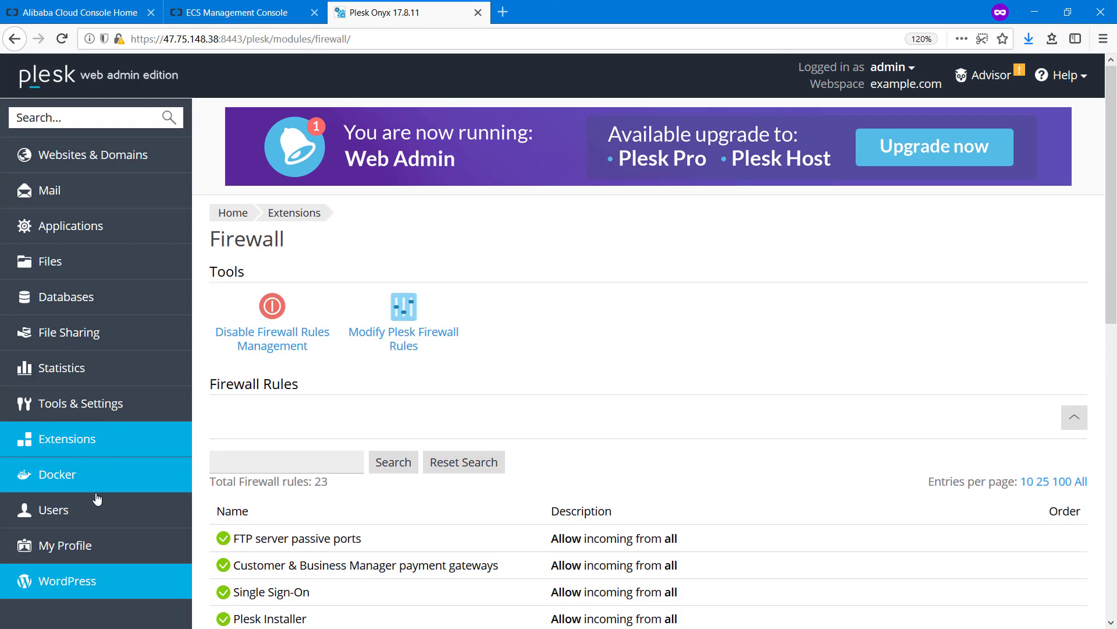
left_click(103, 441)
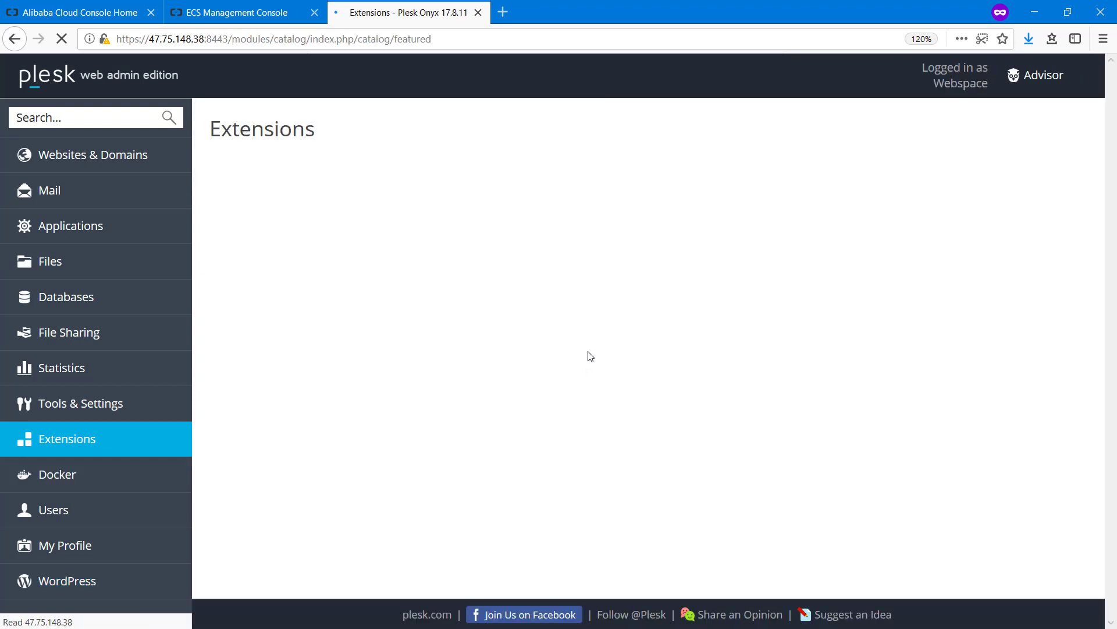
Open the Docker 1.3.1-126 details page from My Extensions and check its Disable/Remove options
left_click(424, 166)
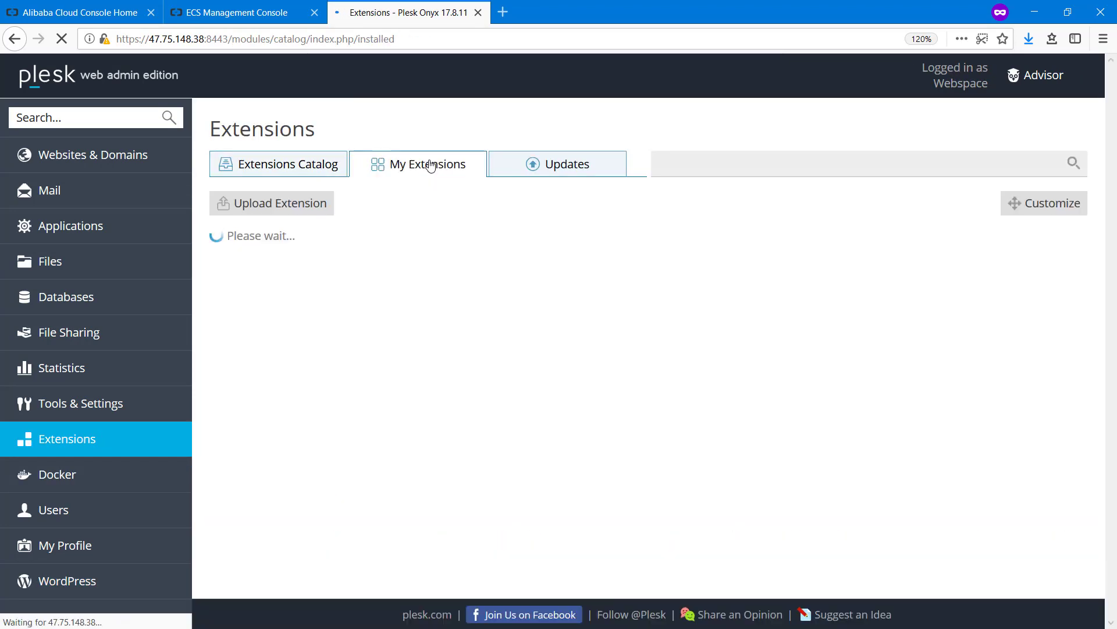
scroll(698, 345, "down", 3)
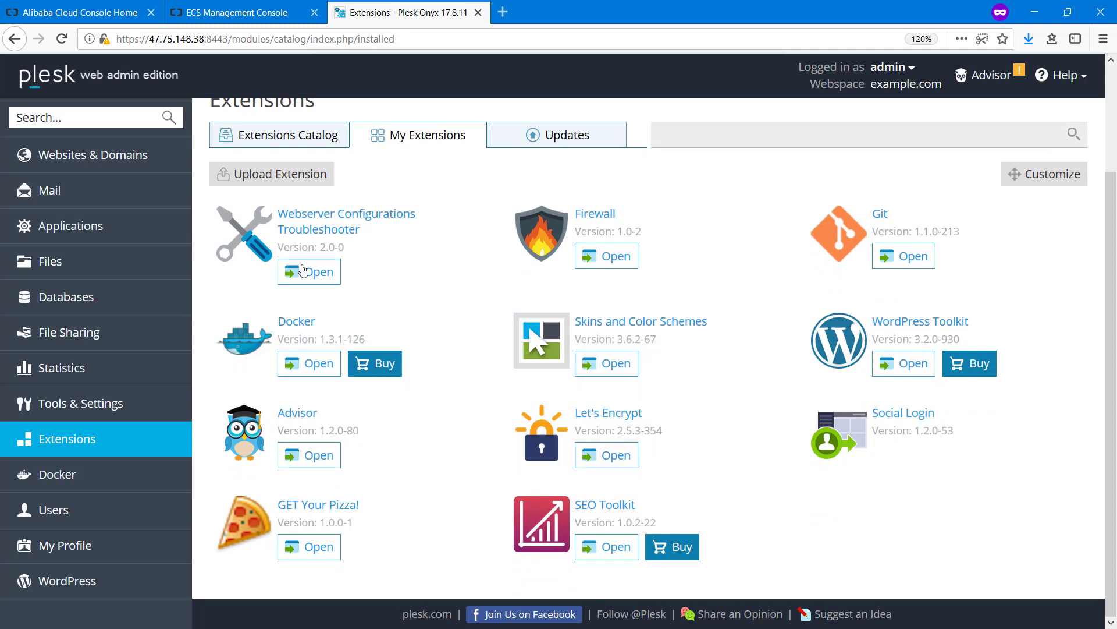
left_click(329, 322)
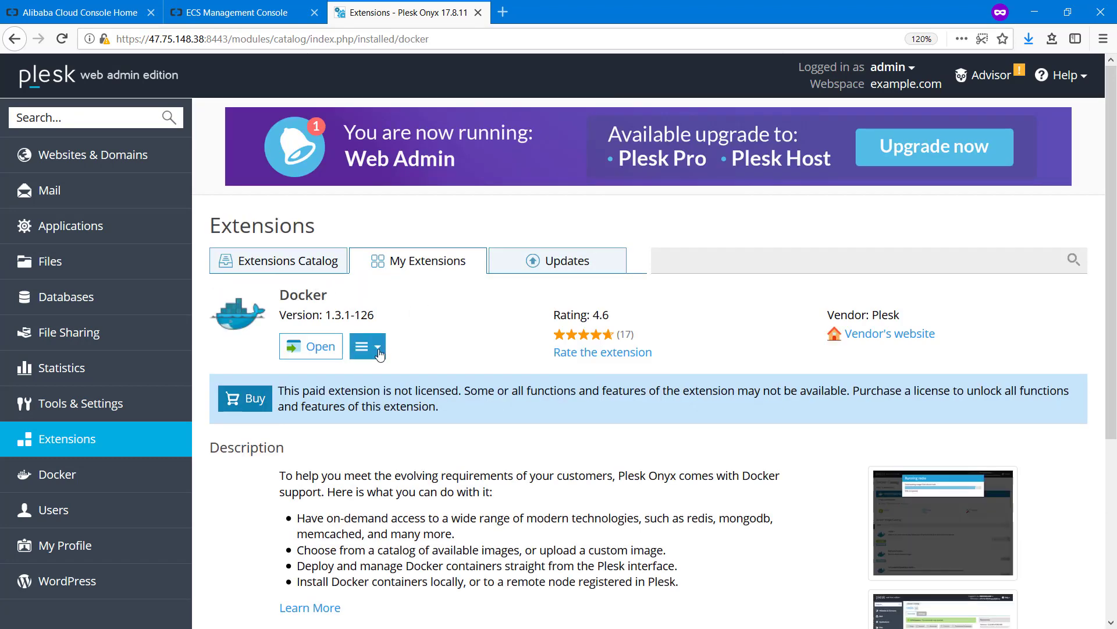
left_click(377, 347)
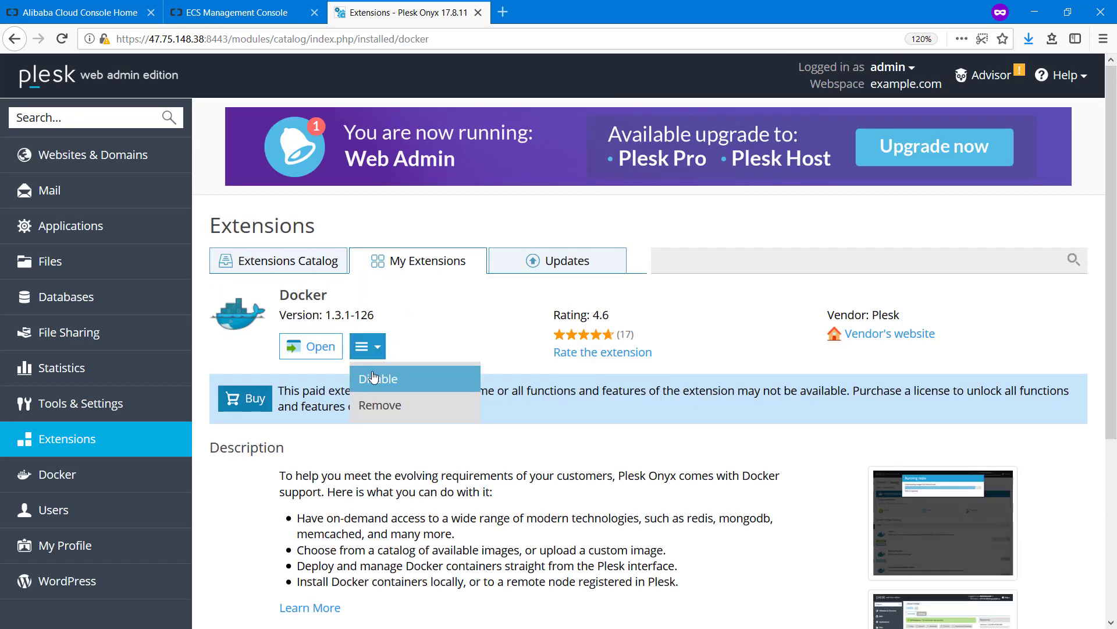
left_click(411, 335)
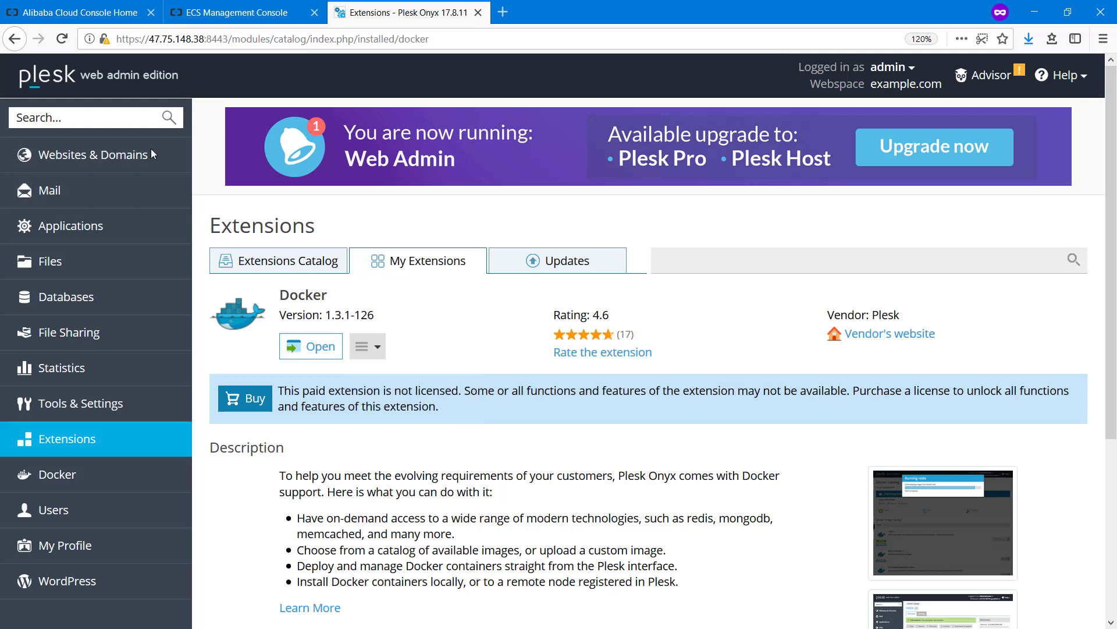
Go to Websites & Domains to see example.com's new SEO Toolkit tools and GET Your Pizza link
left_click(108, 160)
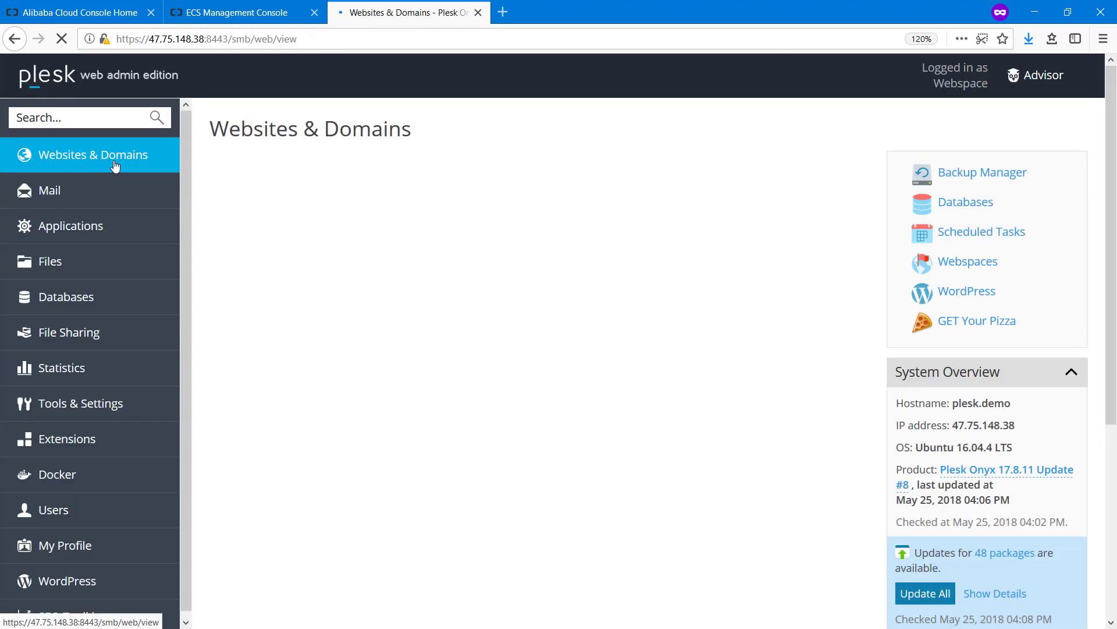
scroll(639, 348, "down", 1)
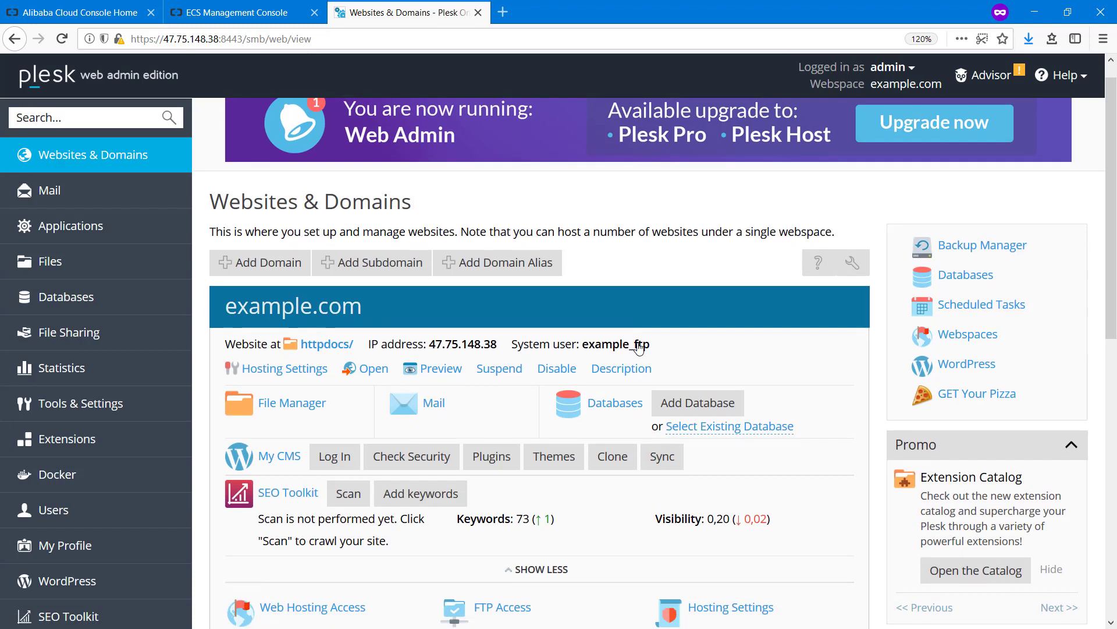
scroll(639, 347, "down", 2)
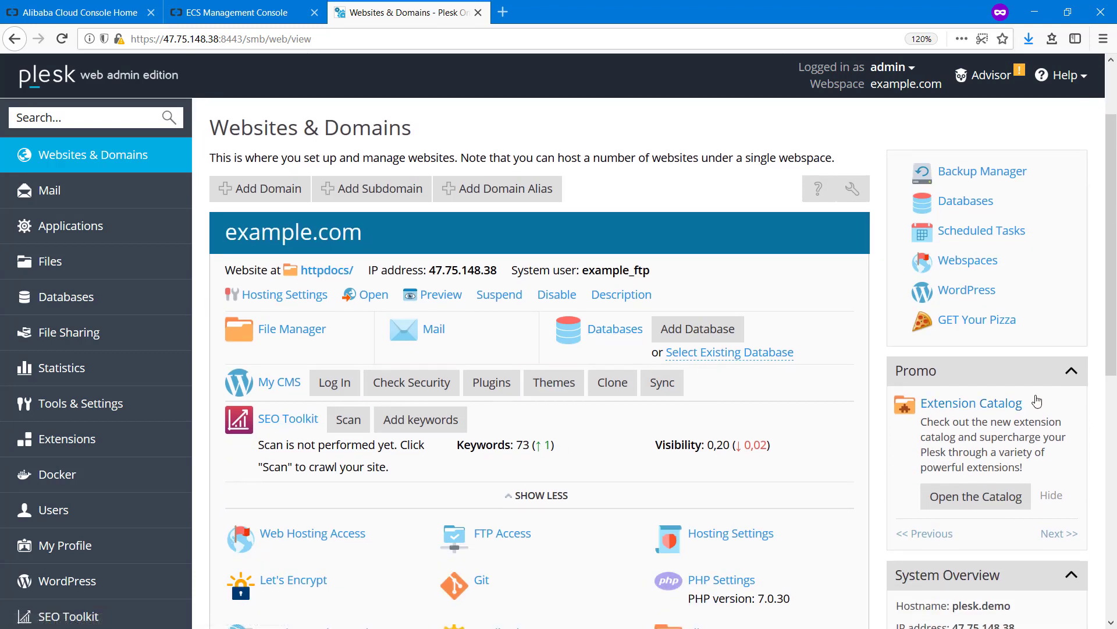